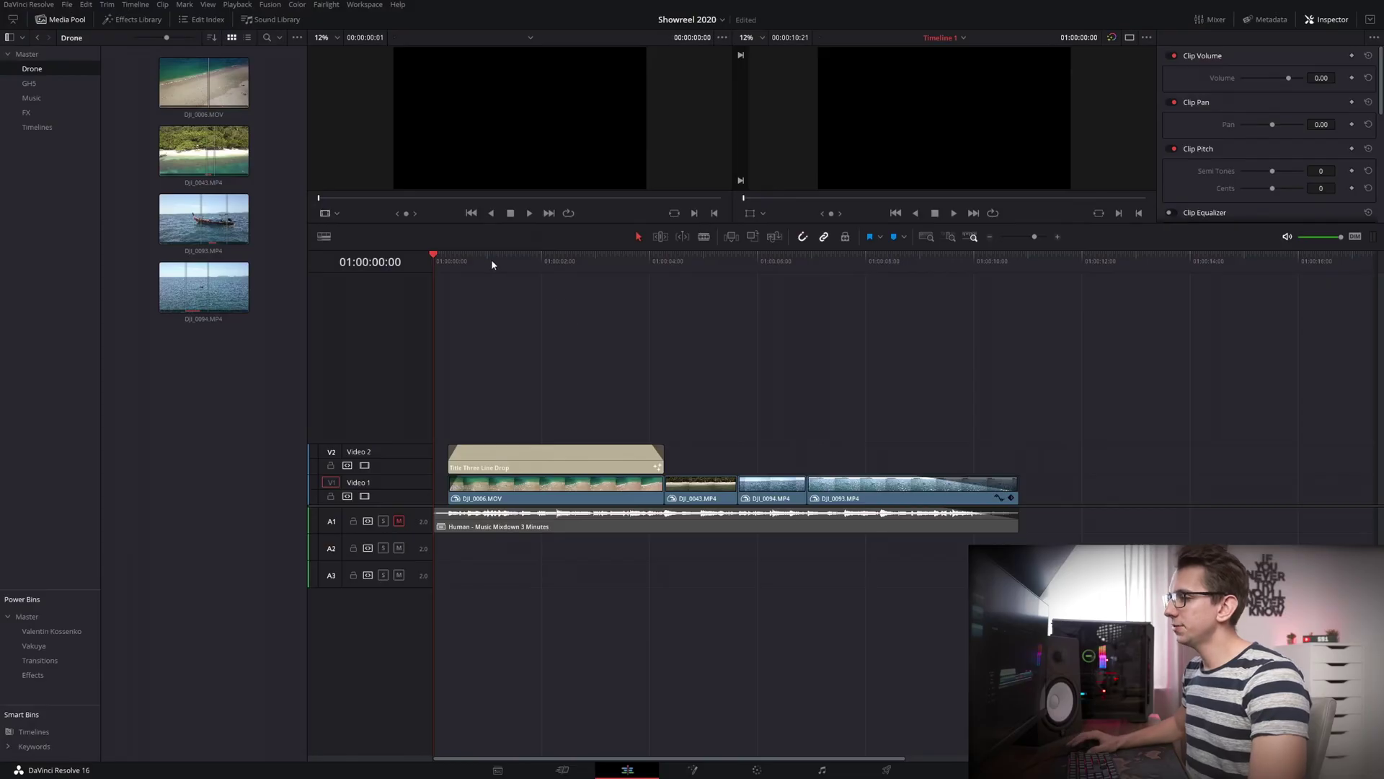
- Scrub the playhead to the title over the beach shot at 01:00:05:01
drag(493, 265, 574, 264)
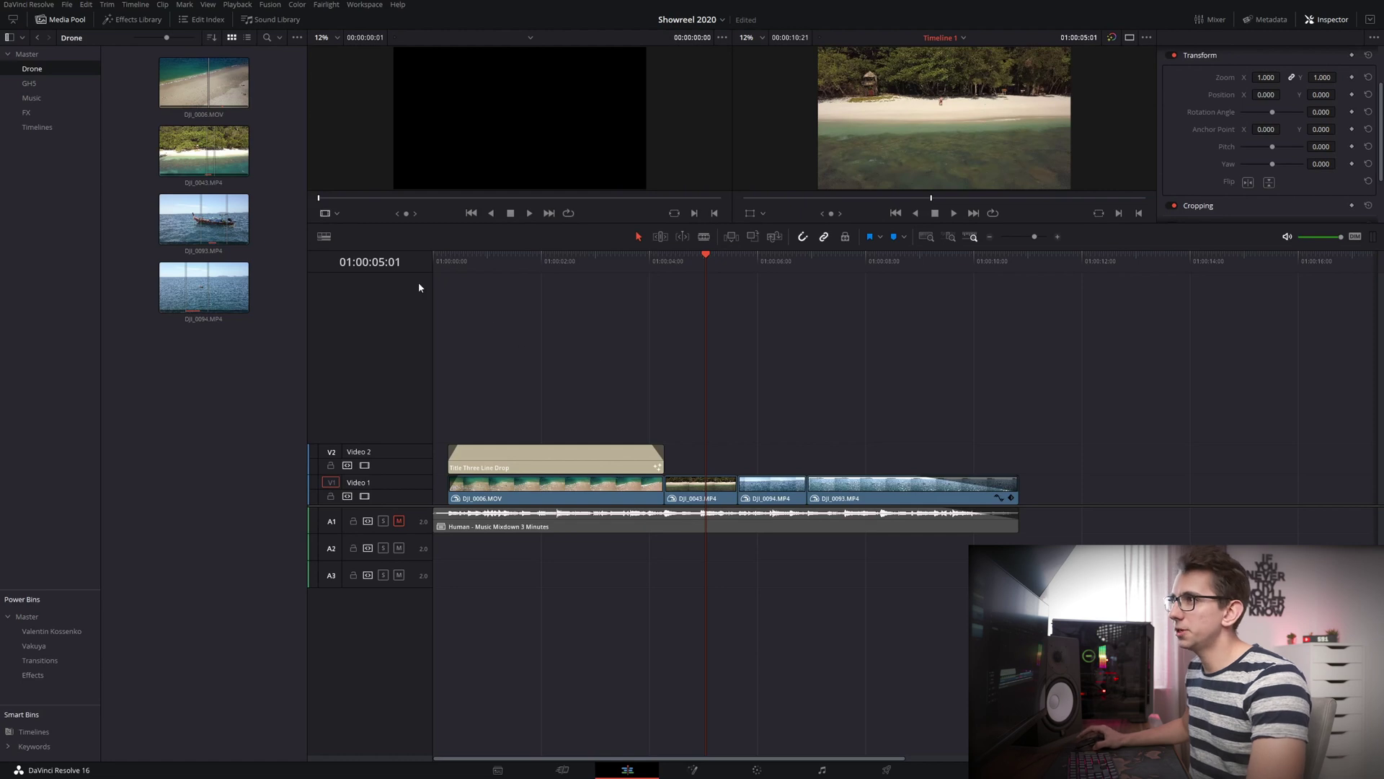
- Confirm that Preferences lists D:\DaVinci Resolve as the media storage location, then save
click(43, 6)
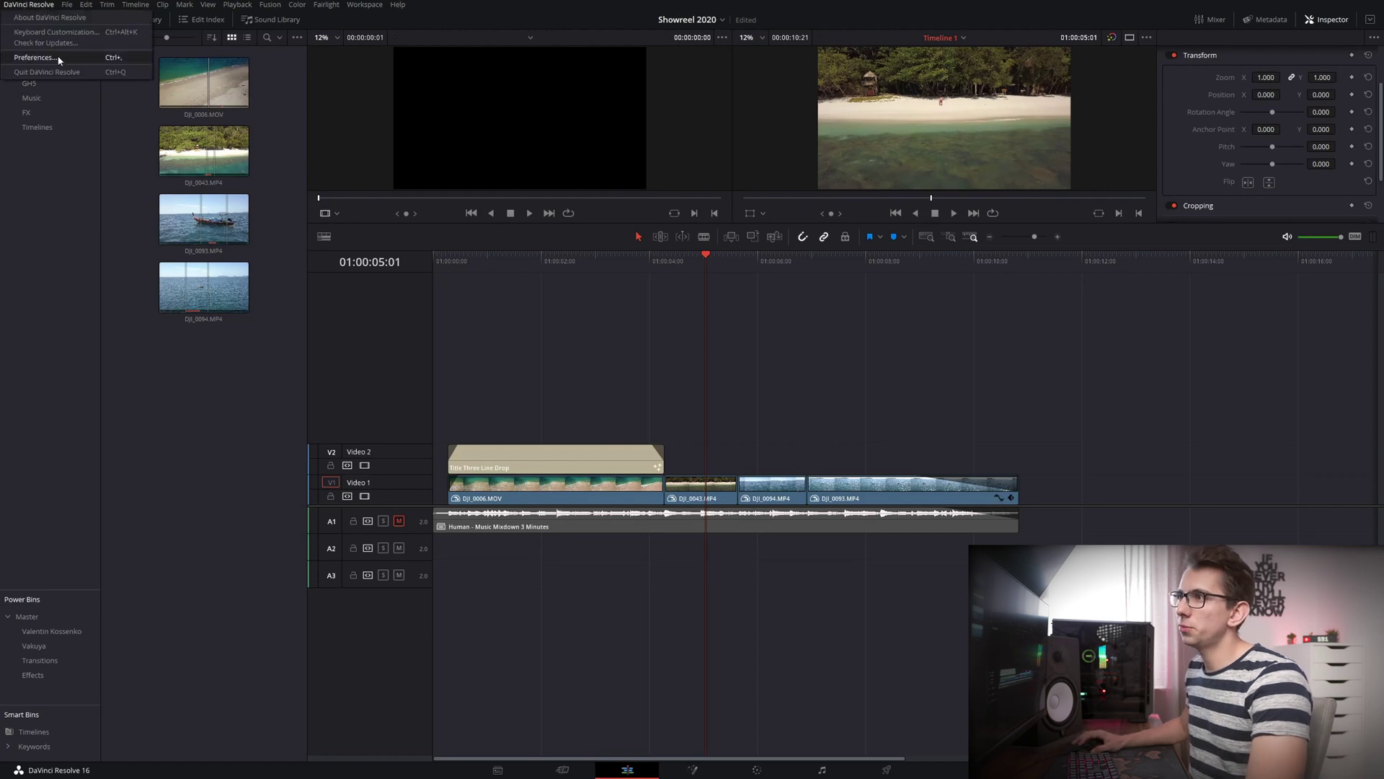
click(37, 58)
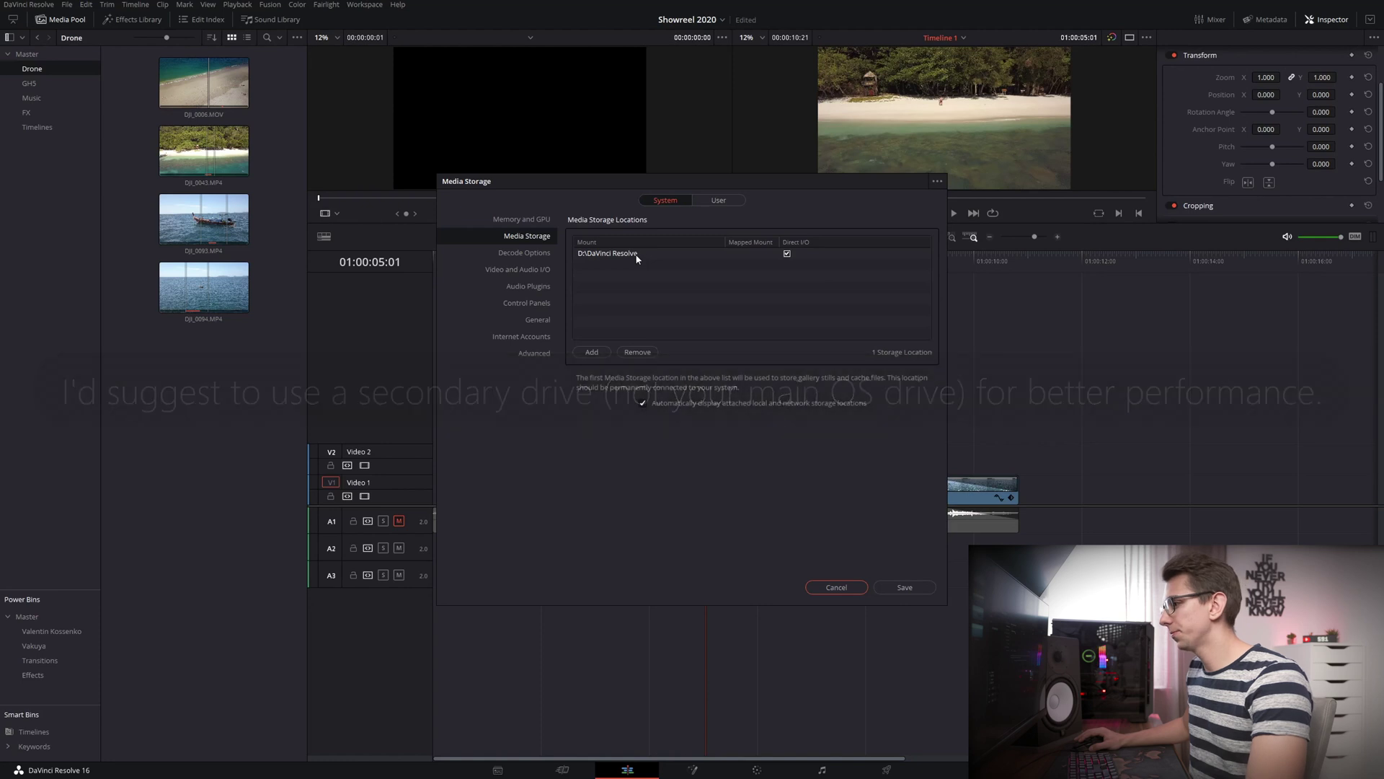
click(912, 588)
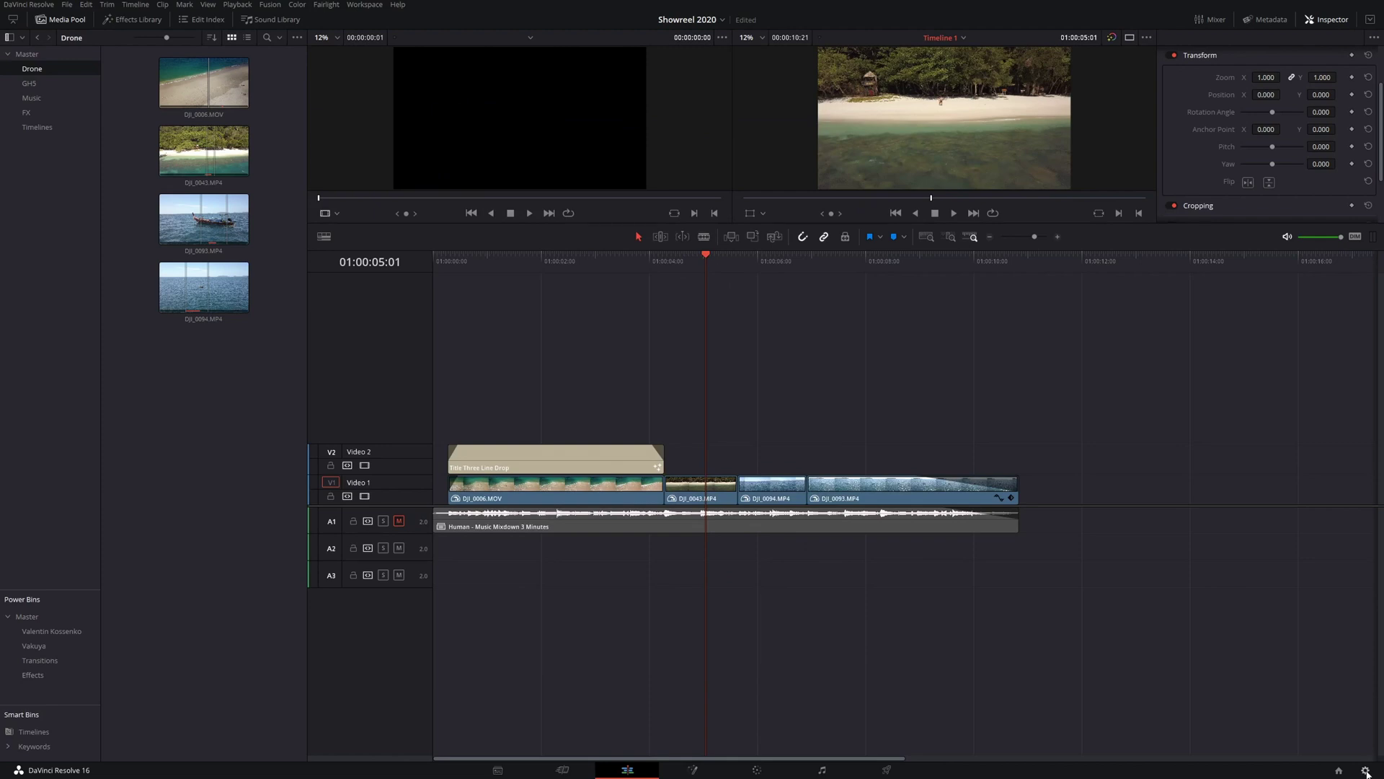
- Open Project Settings with Shift+9 and list the Optimized Media Format codecs, currently DNxHR LB at Half
key(shift+9)
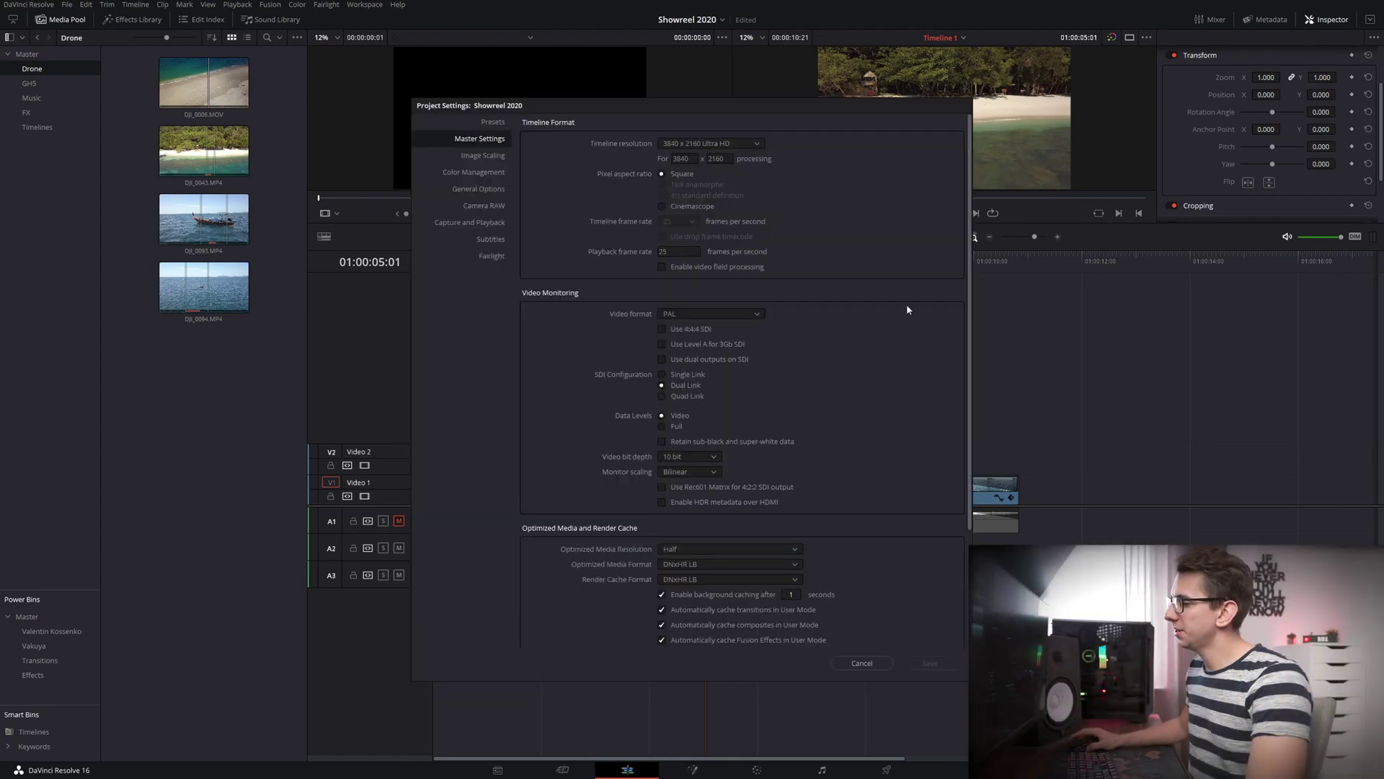
scroll(885, 308, down, 3)
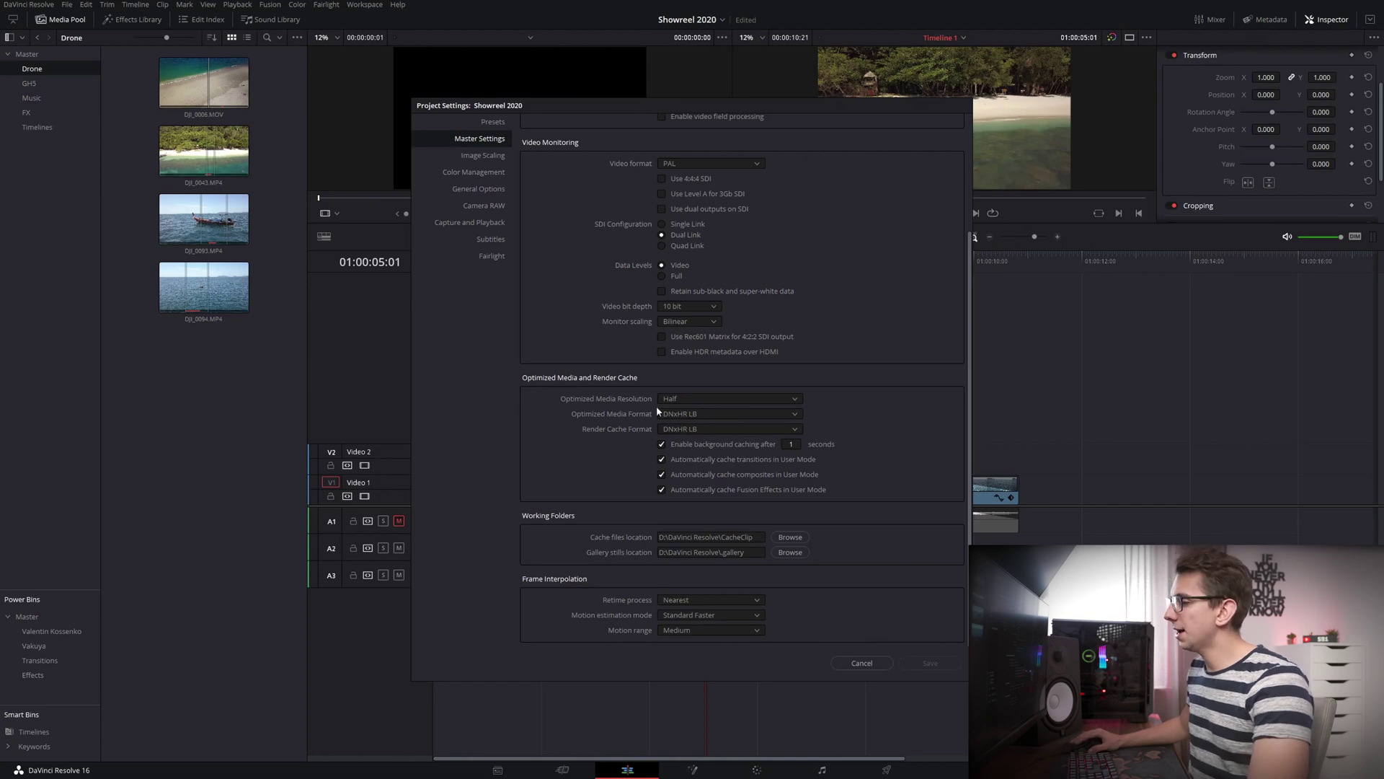
click(707, 415)
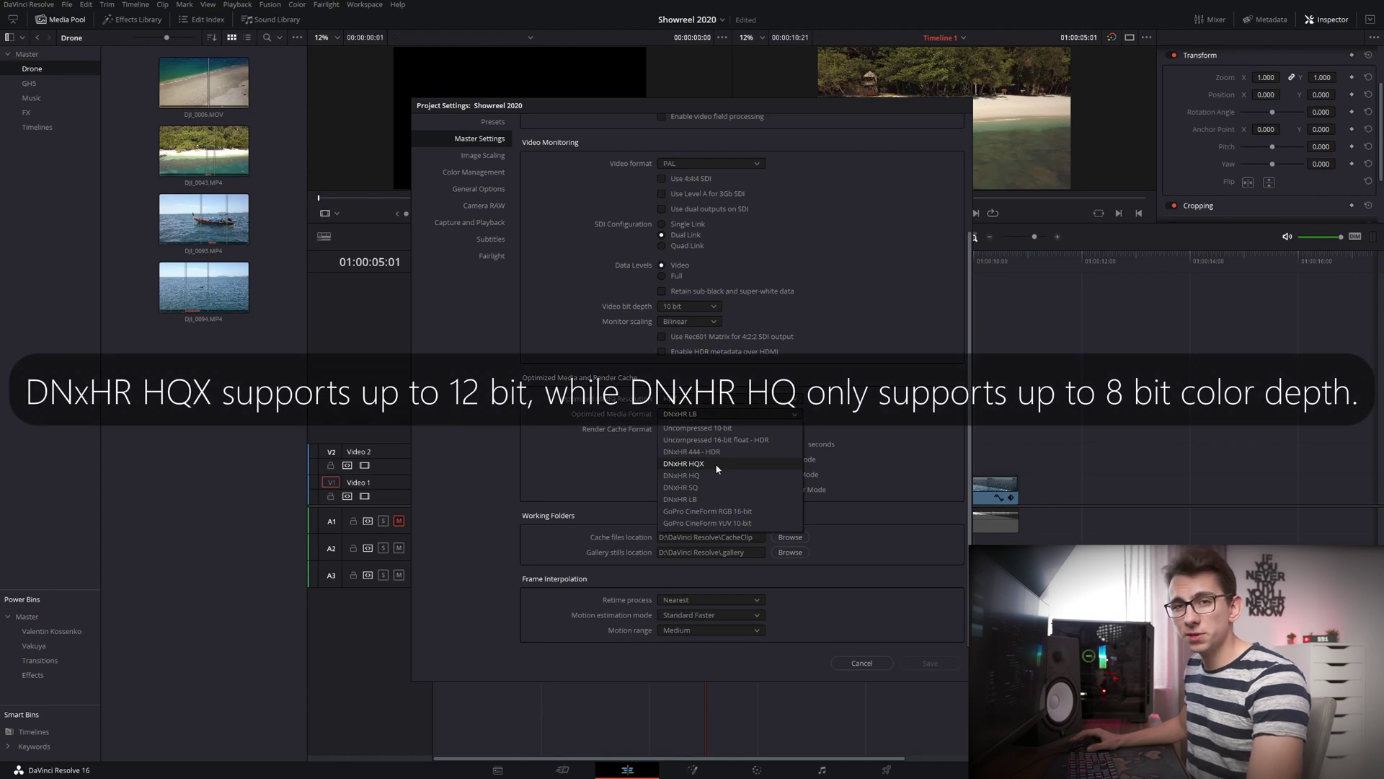
- Leave the optimized media format on DNxHR LB and review the Master Settings
click(845, 411)
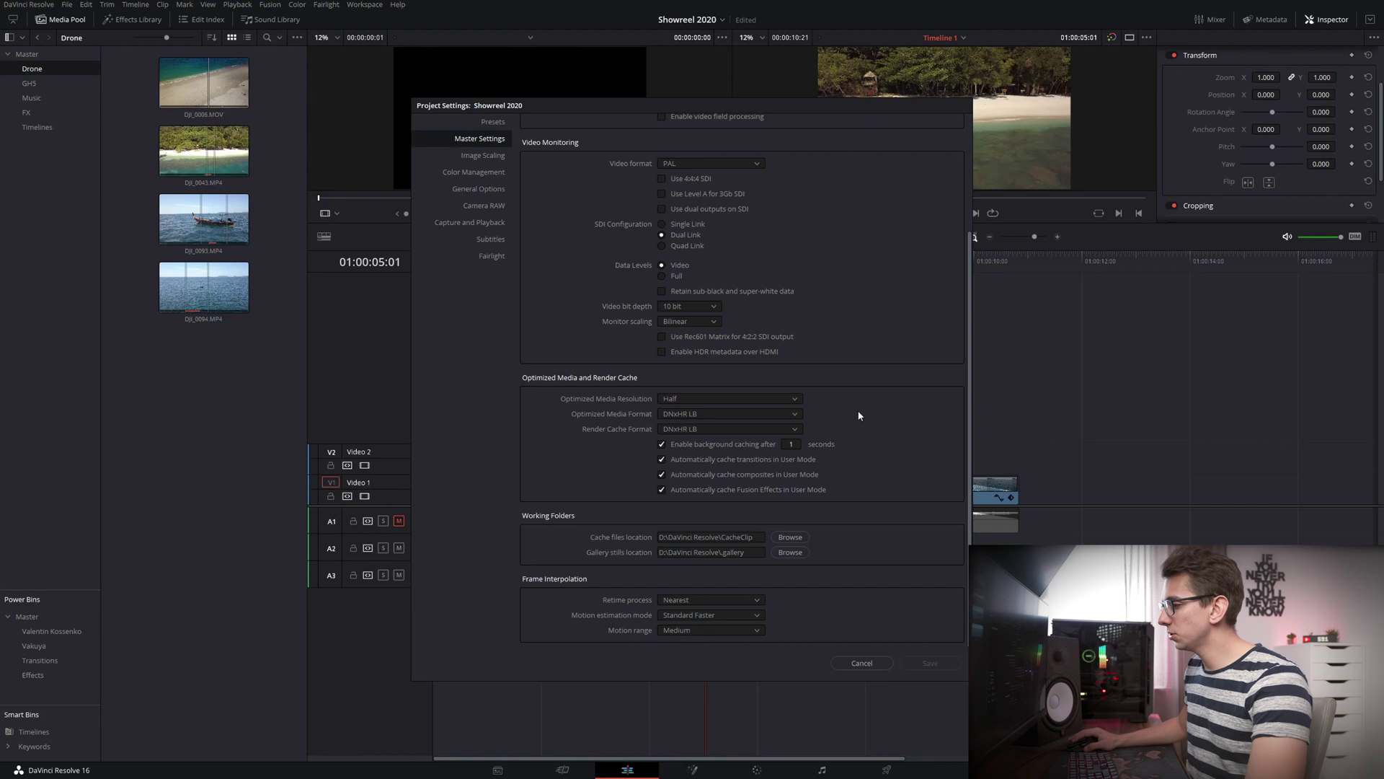
scroll(842, 405, up, 3)
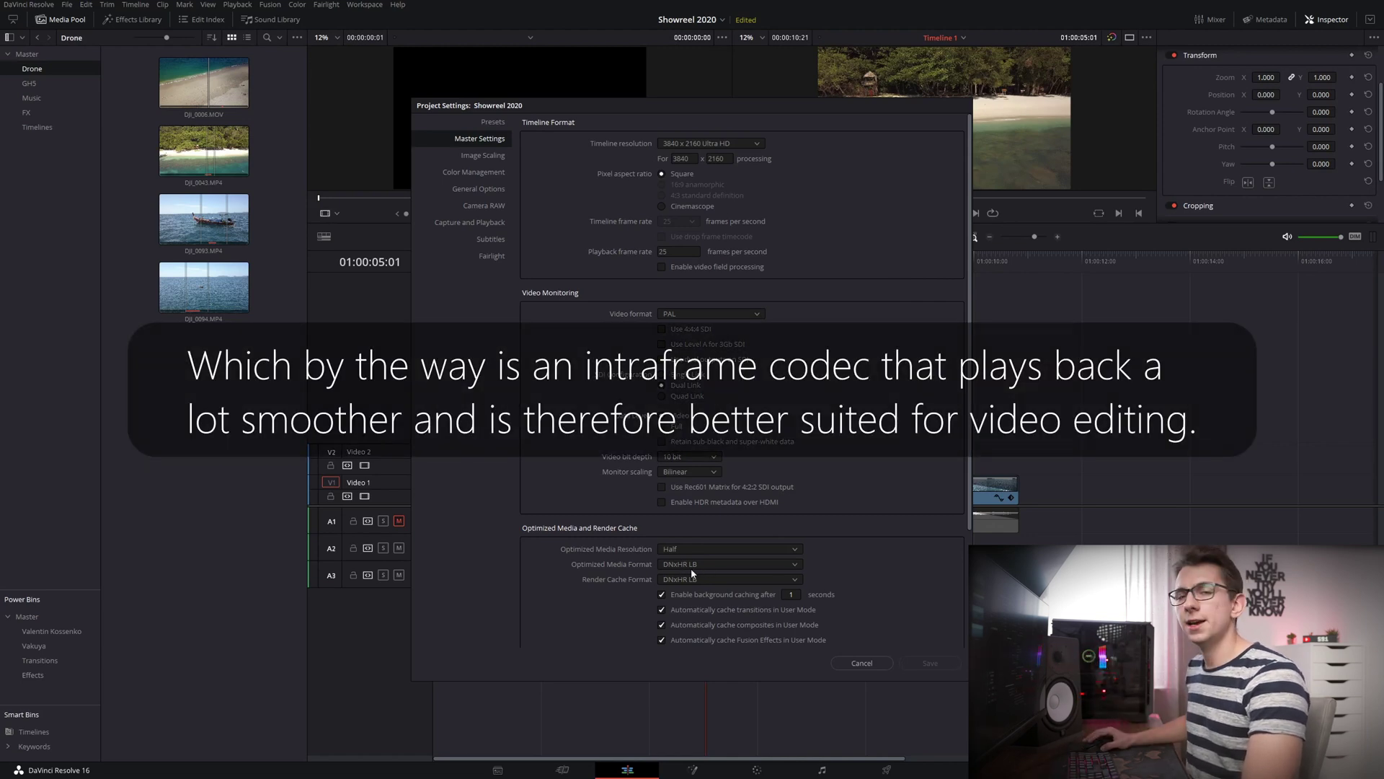
scroll(733, 565, down, 2)
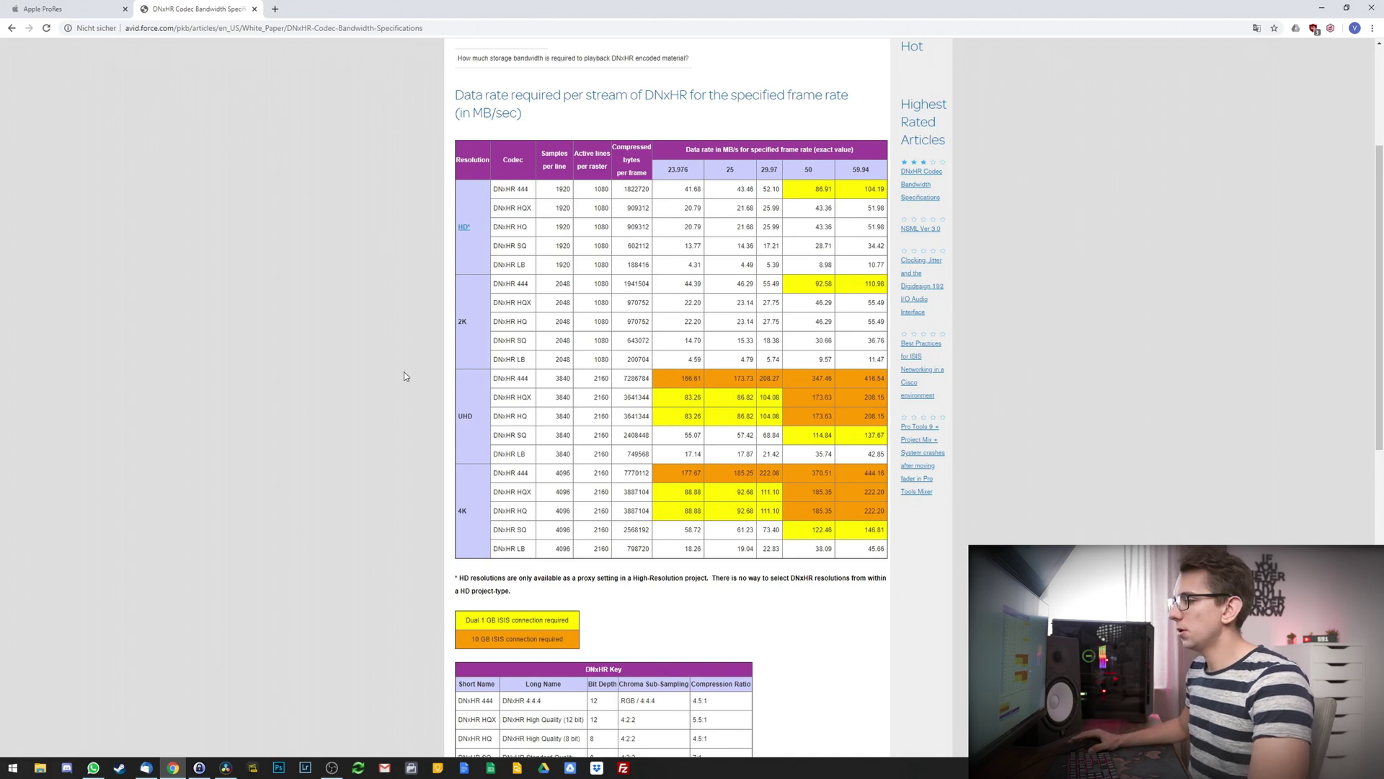
scroll(405, 375, down, 3)
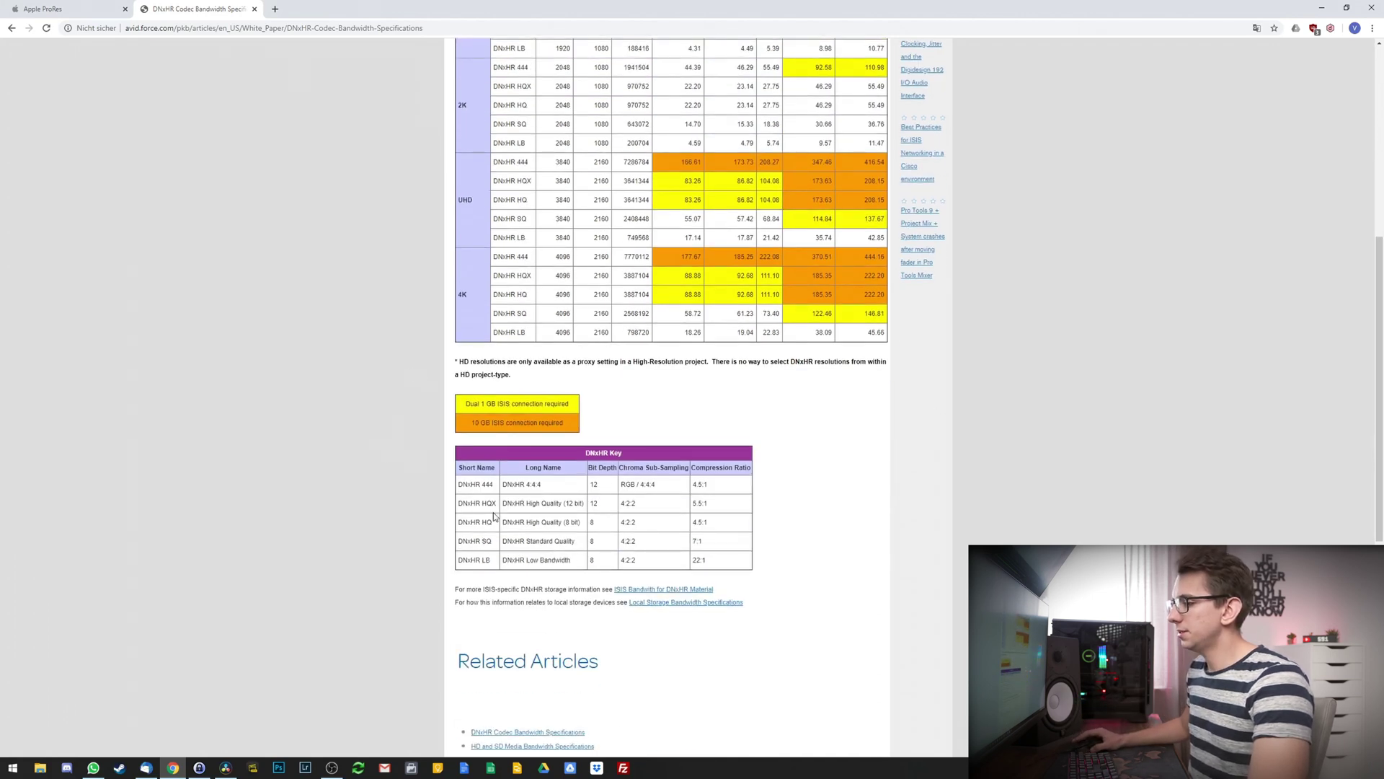
drag(494, 529, 458, 525)
click(600, 527)
drag(461, 504, 497, 504)
click(606, 511)
double_click(600, 507)
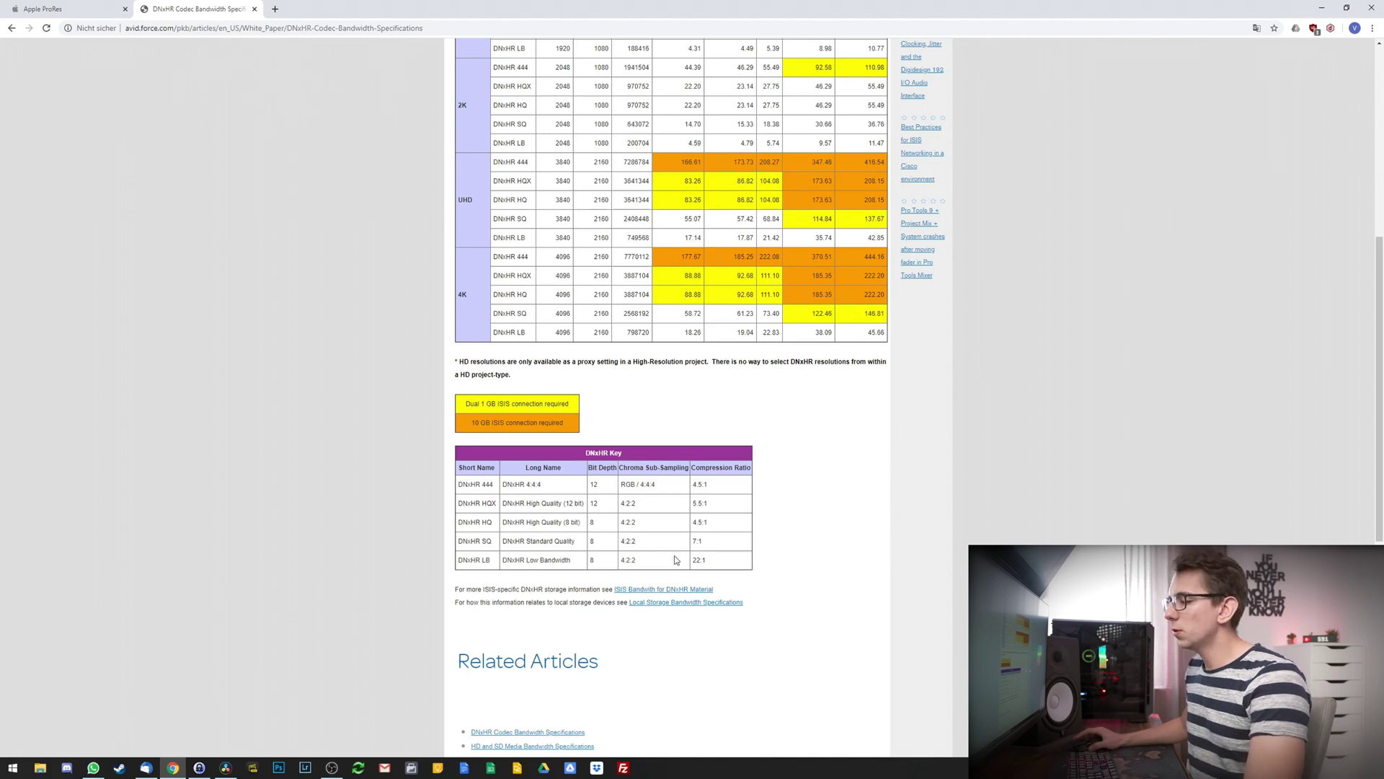
drag(460, 559, 497, 564)
click(642, 559)
drag(688, 560, 719, 564)
click(719, 564)
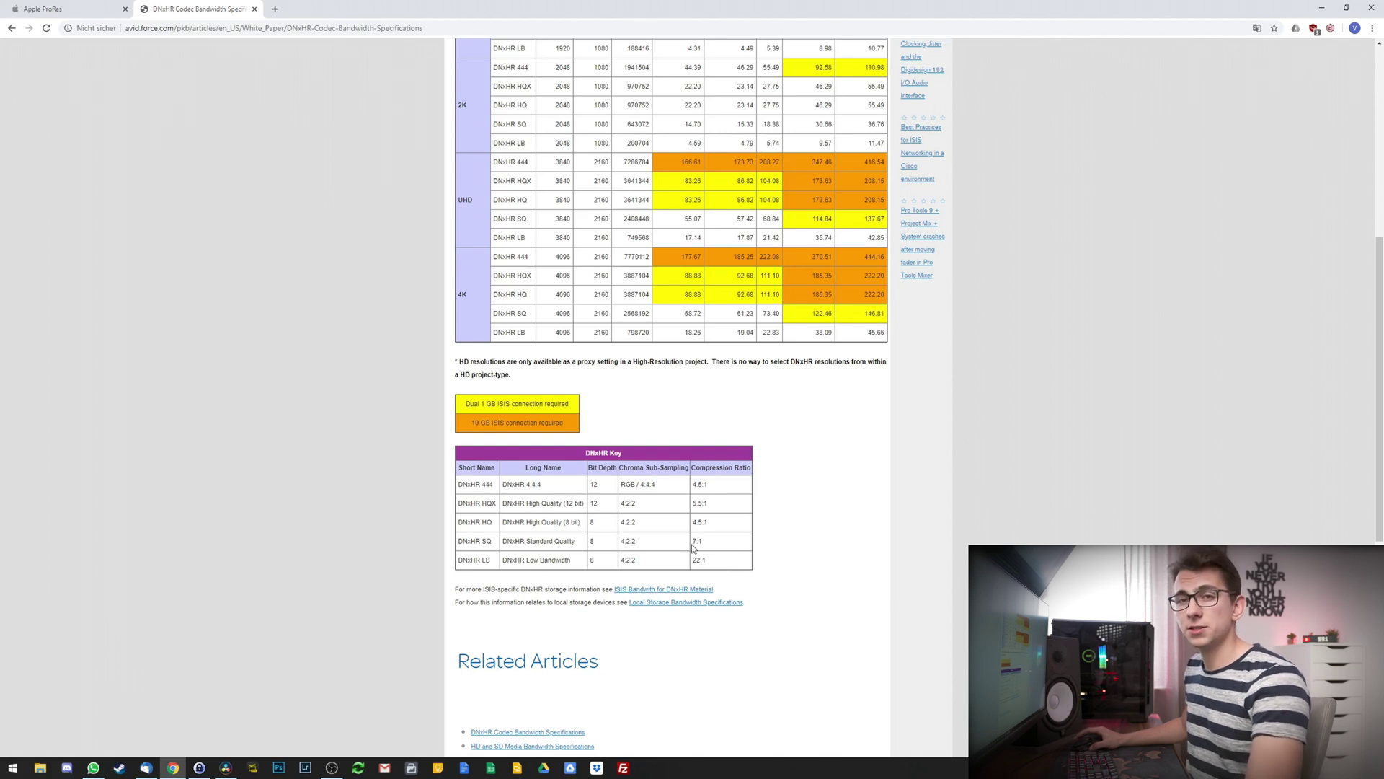
scroll(692, 548, up, 3)
drag(473, 416, 527, 455)
drag(736, 455, 753, 455)
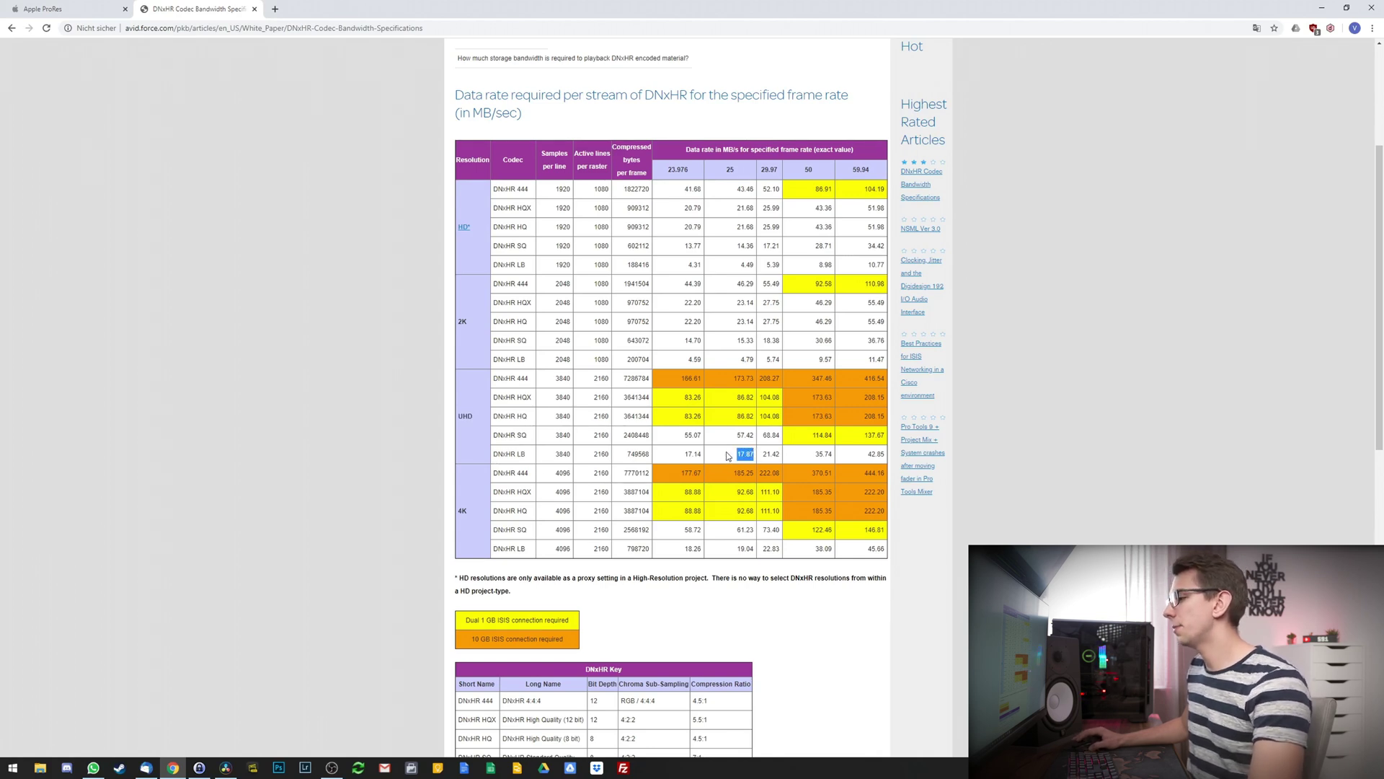
click(727, 456)
drag(735, 399, 757, 400)
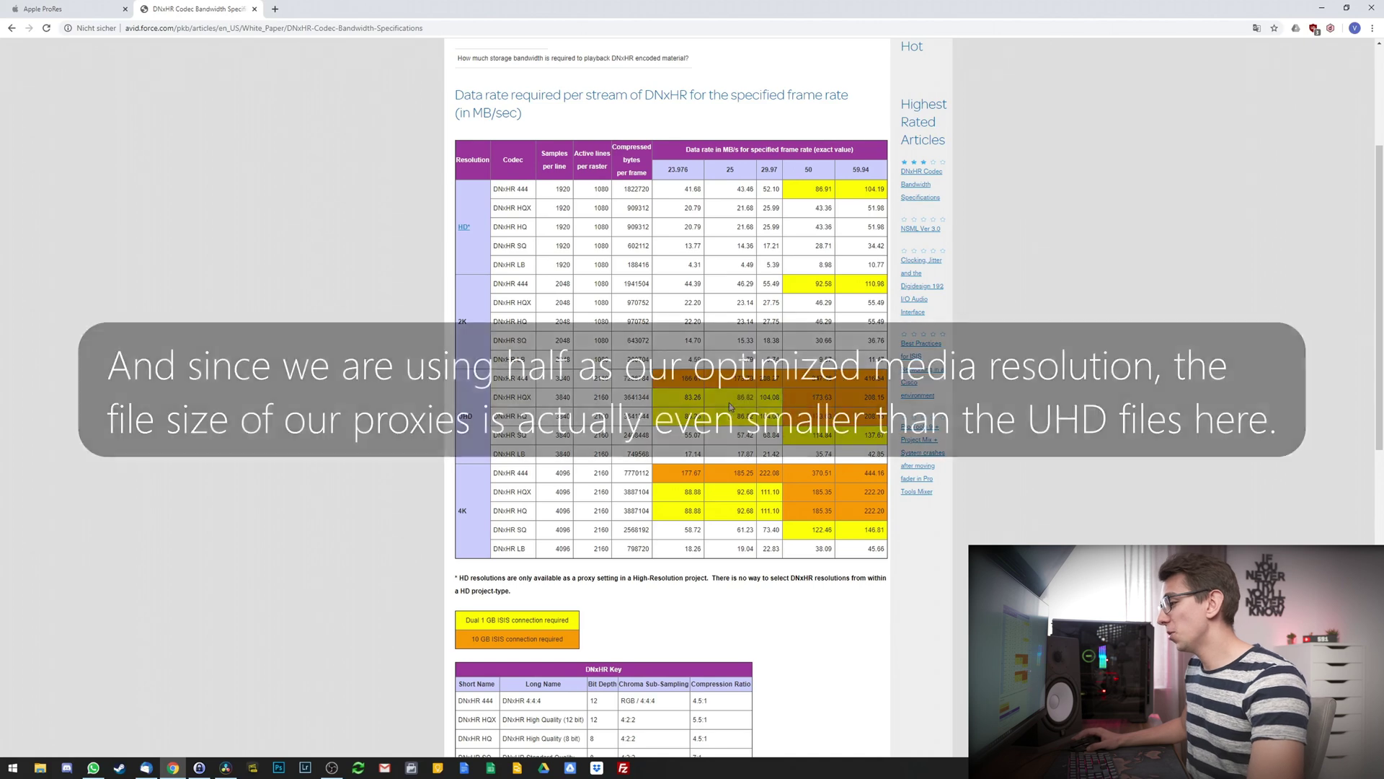
drag(734, 454, 754, 455)
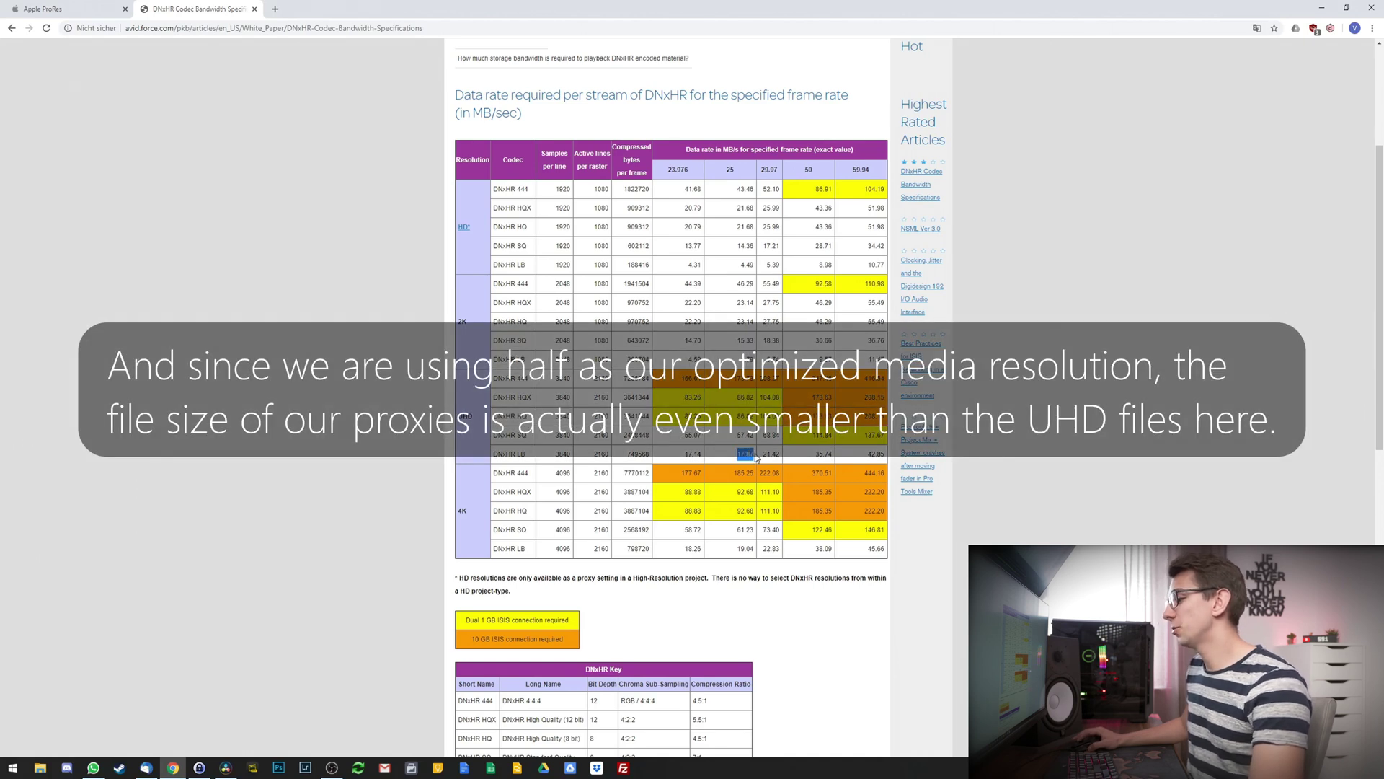
click(748, 453)
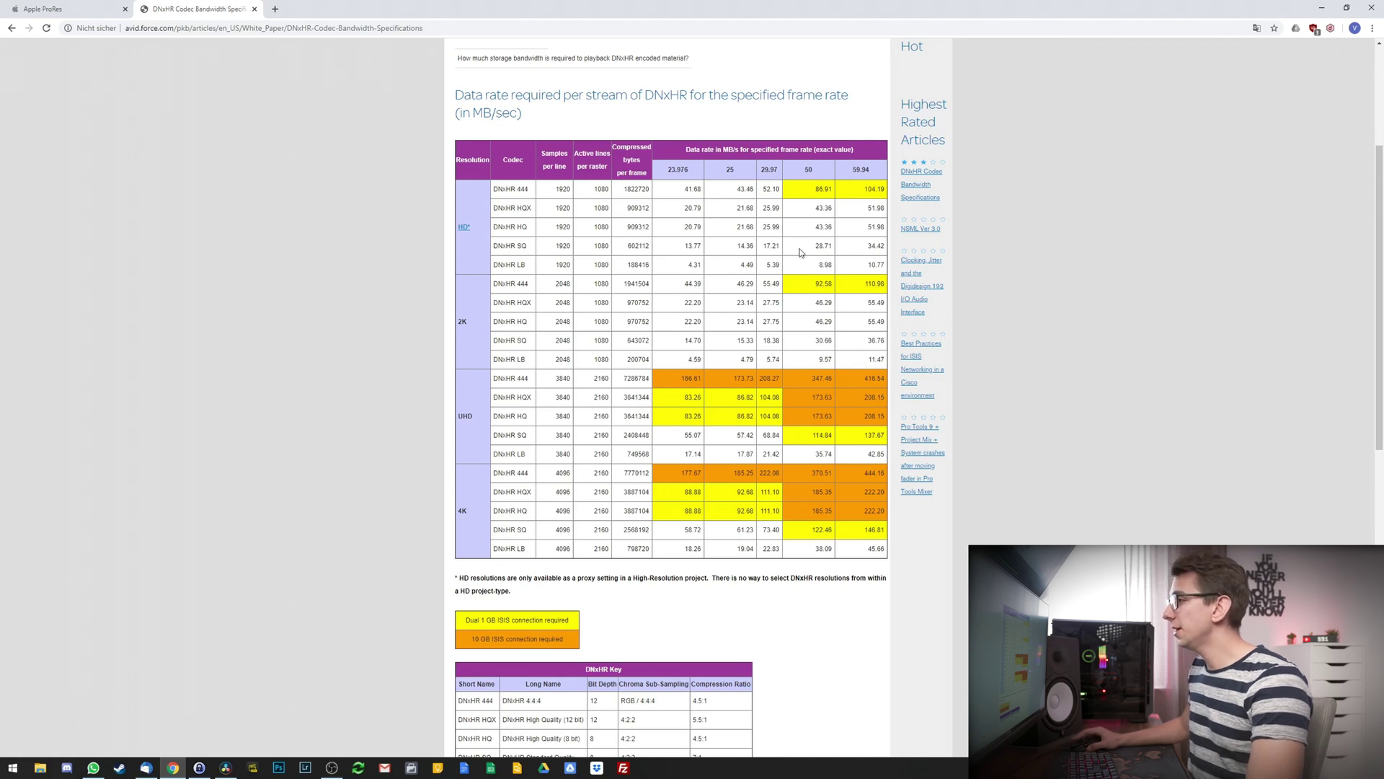
double_click(808, 169)
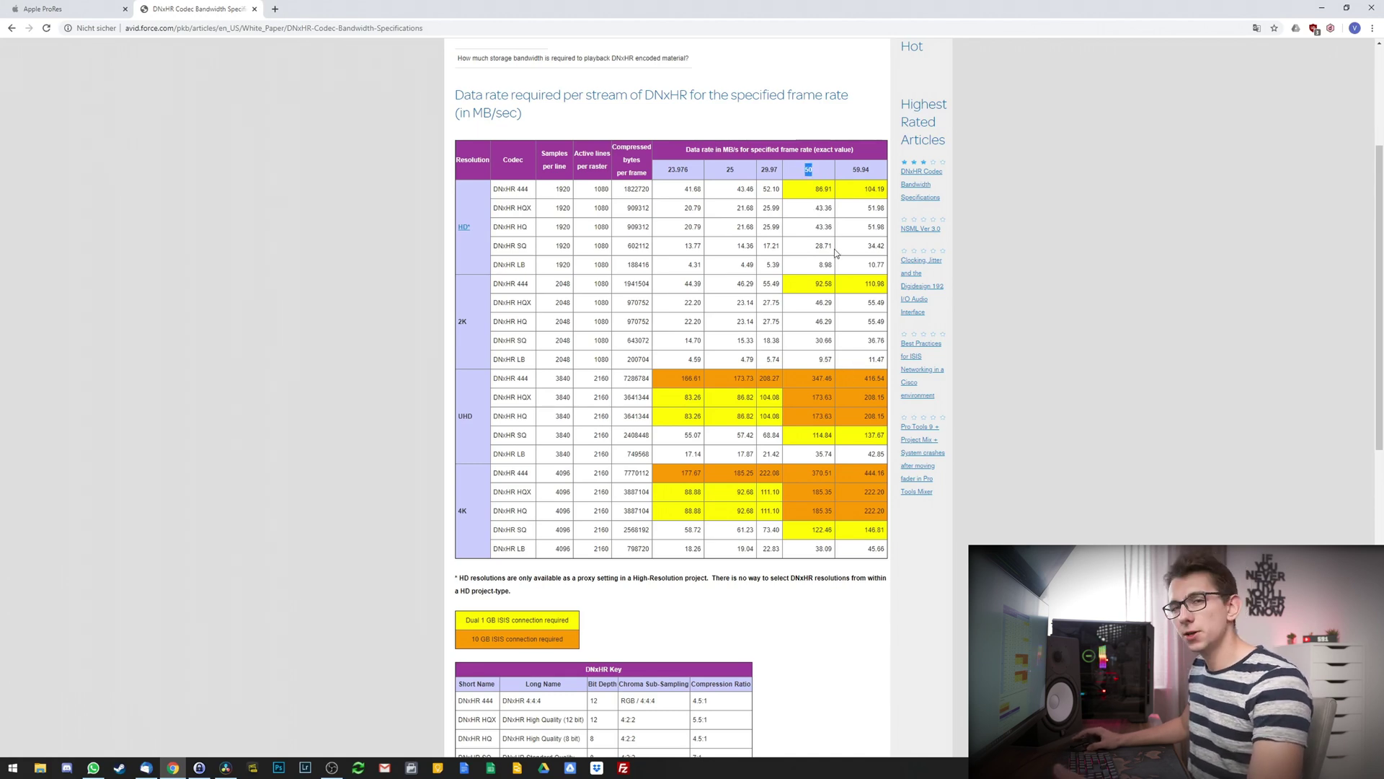
click(815, 455)
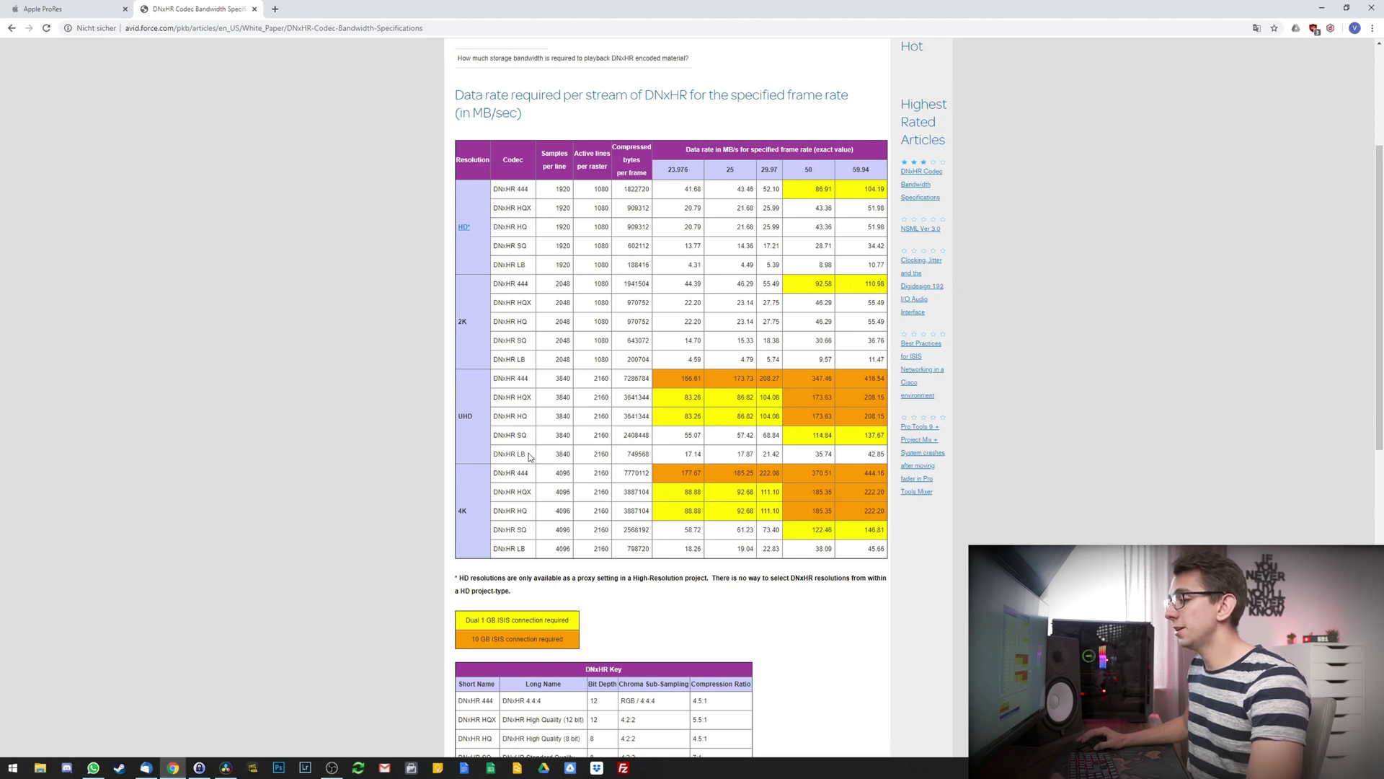
drag(726, 457, 834, 455)
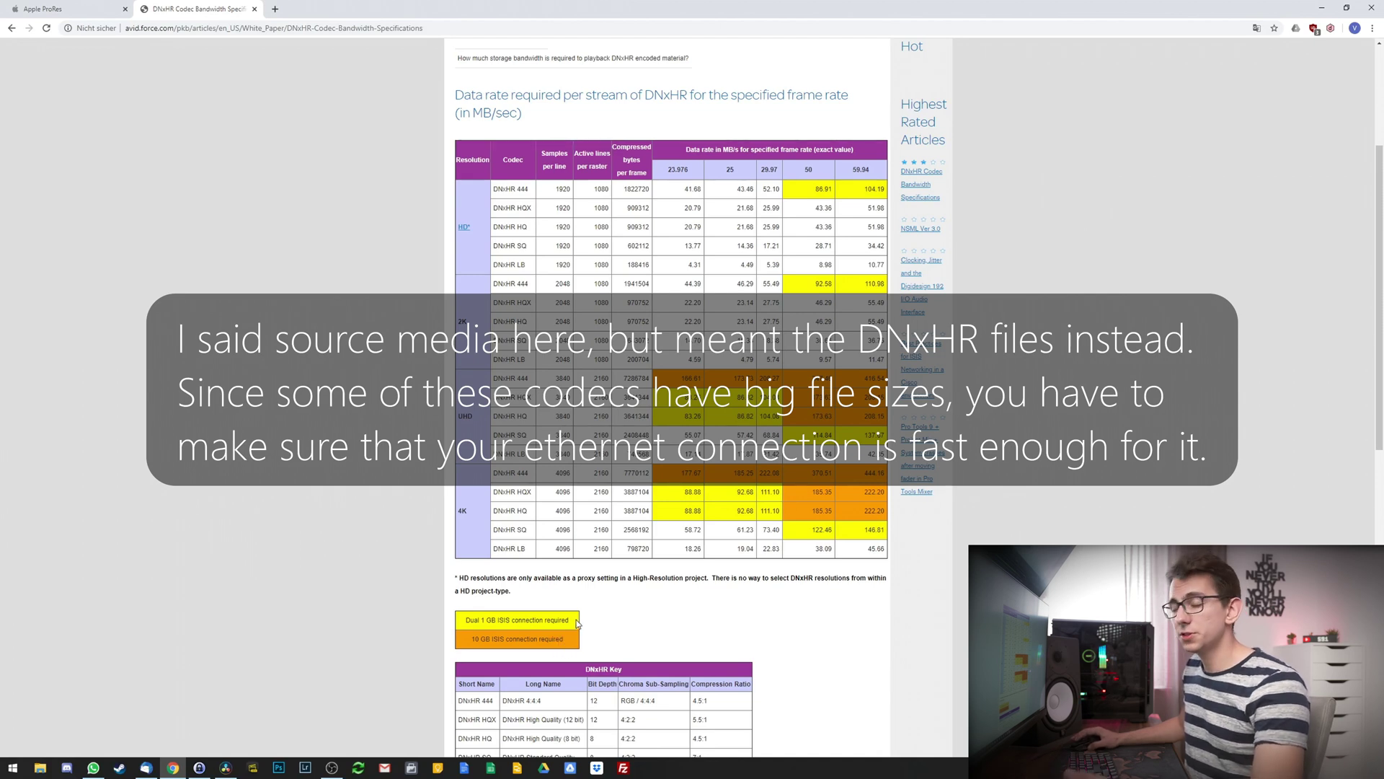
drag(575, 623, 465, 621)
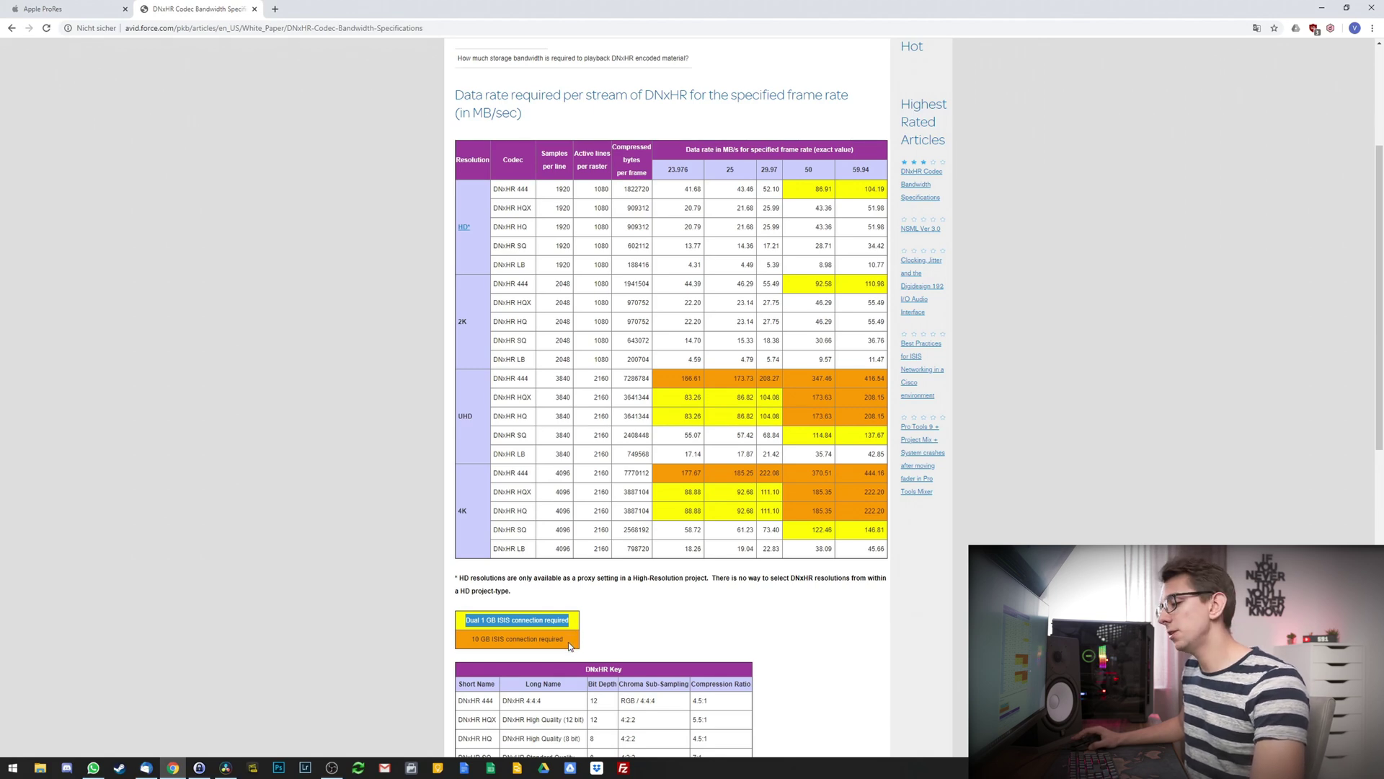
click(734, 503)
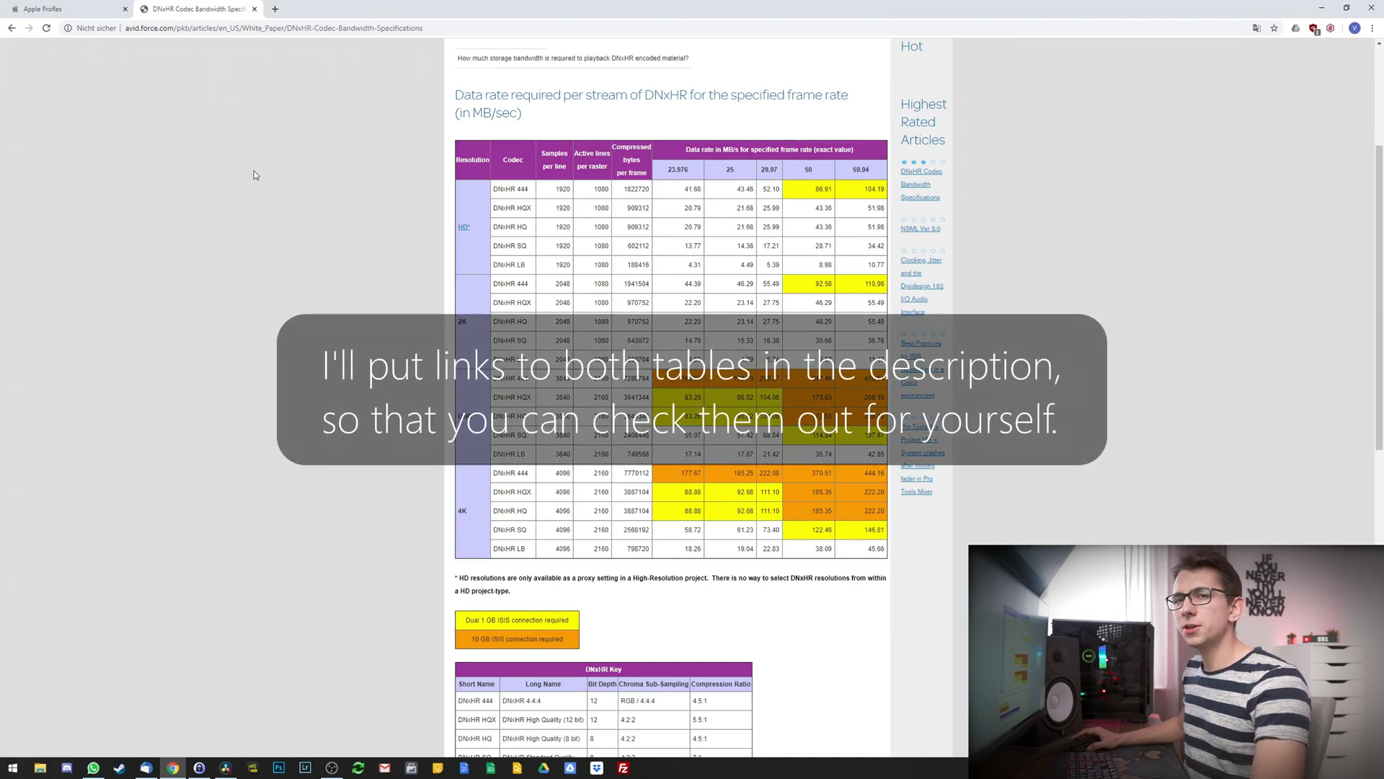
- Highlight the 342 Mb/s QFHD 25p ProRes 422 LT rate in Apple's ProRes white paper
click(57, 10)
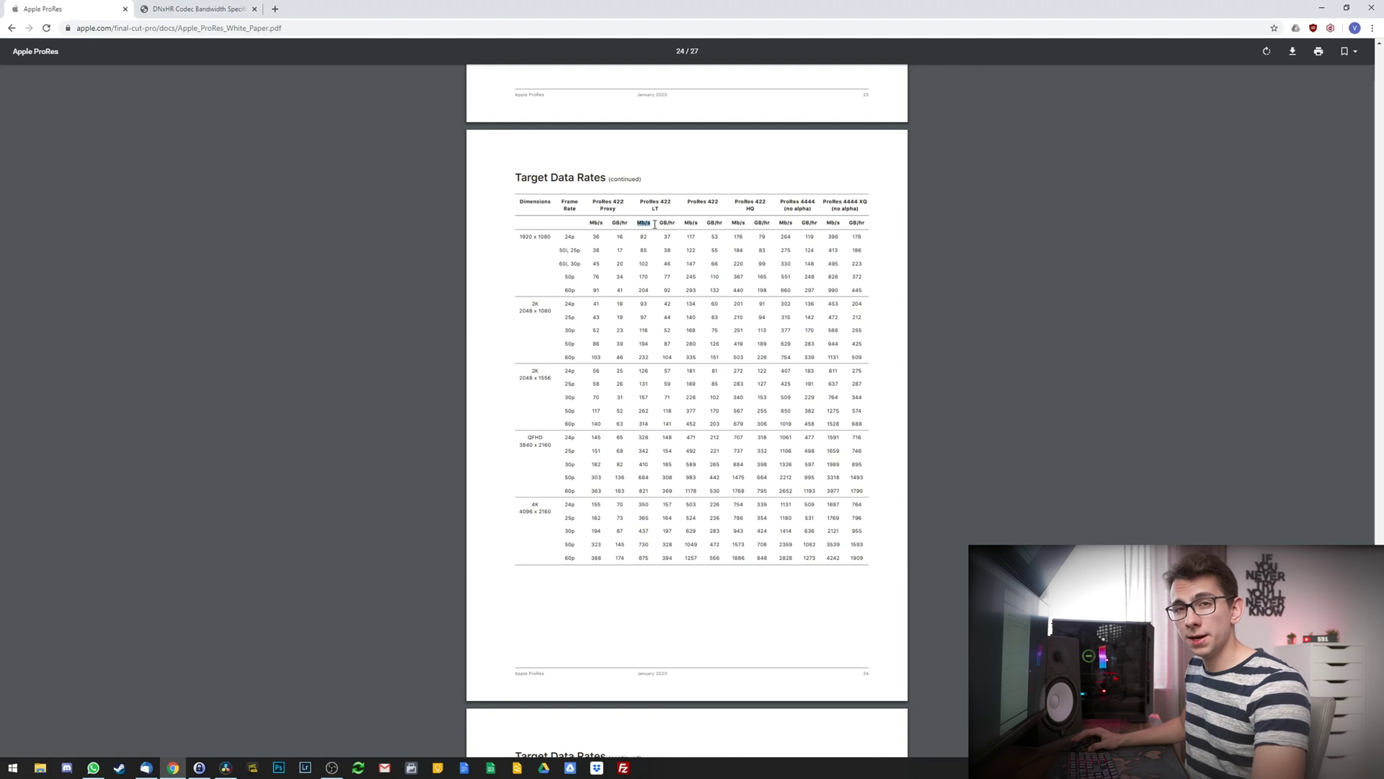
click(640, 451)
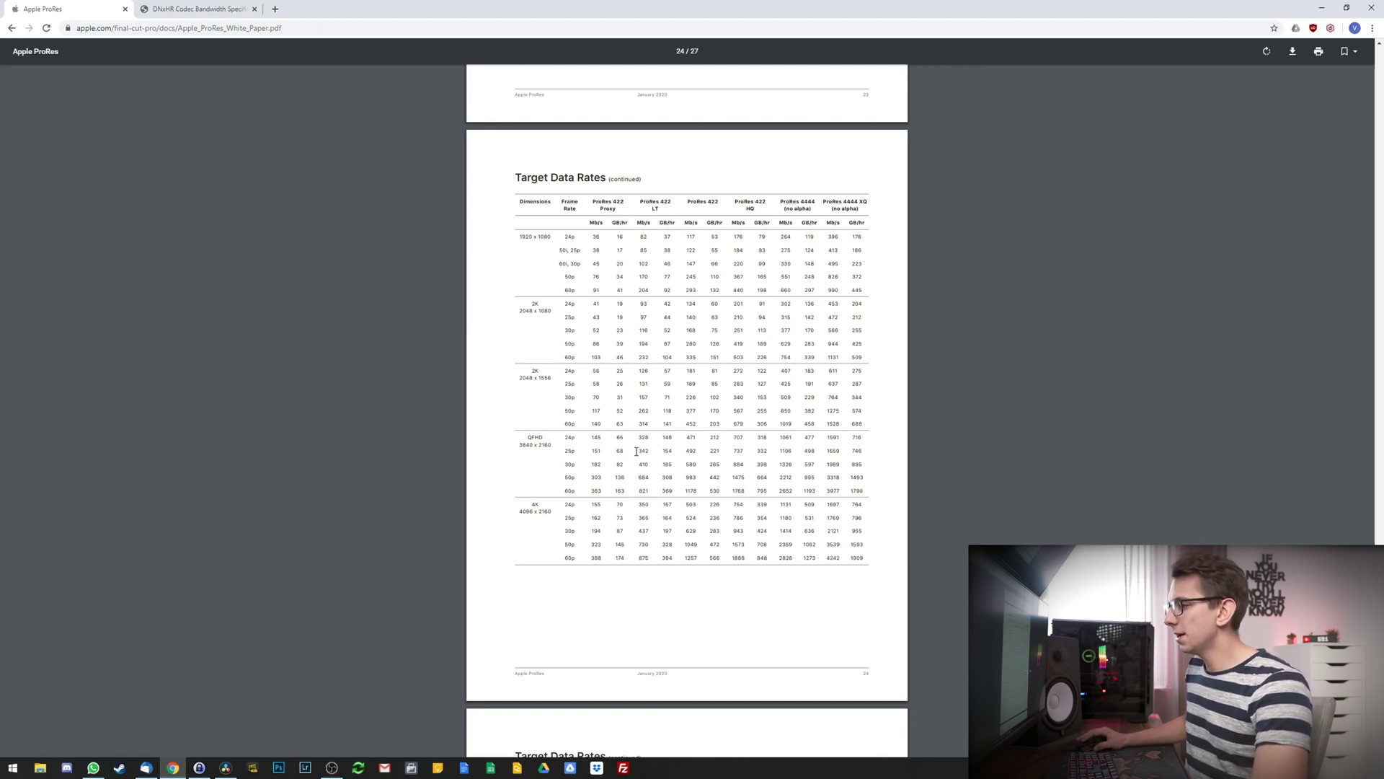
drag(638, 452, 656, 459)
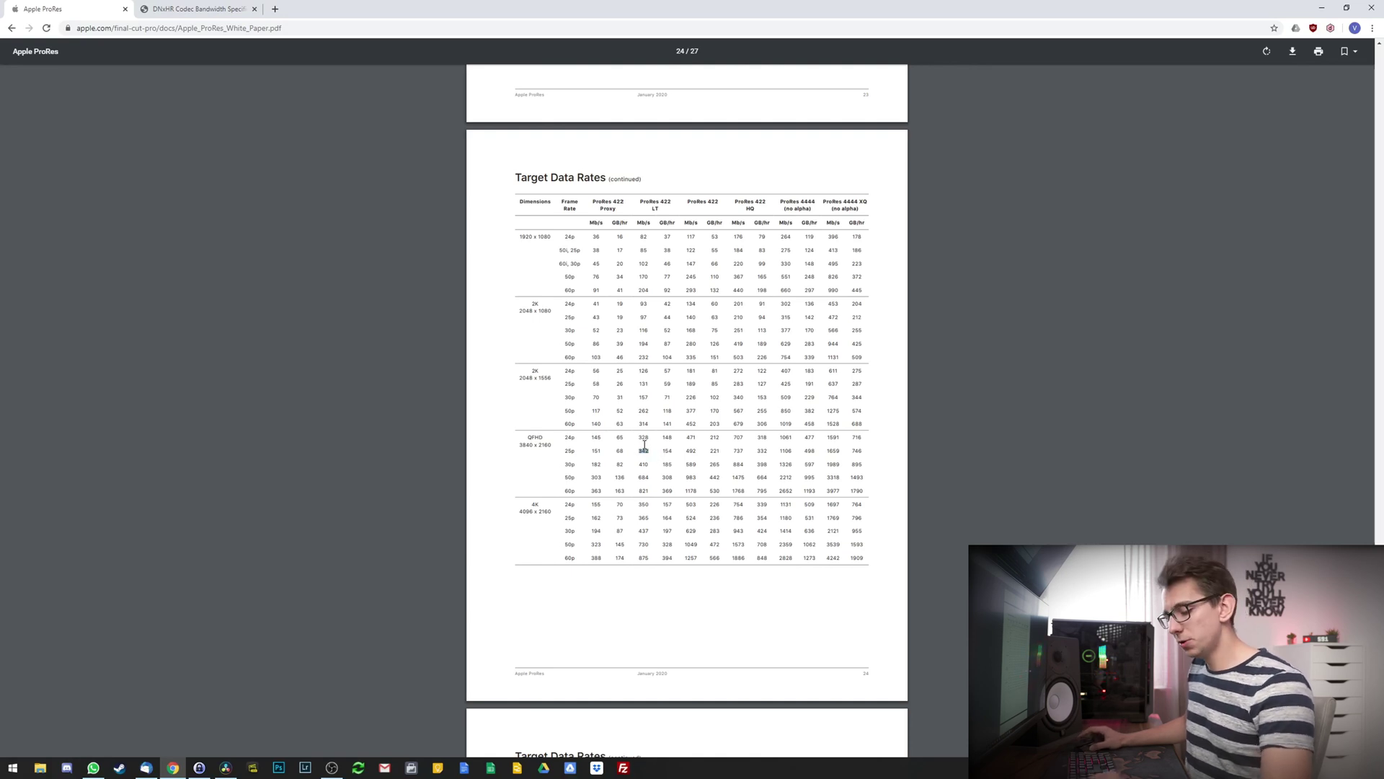
key(super)
- Use Calculator to convert 342 and 151 Mb/s to MB/s by dividing by 8, then return to the DNxHR table
text(rechne)
key(Return)
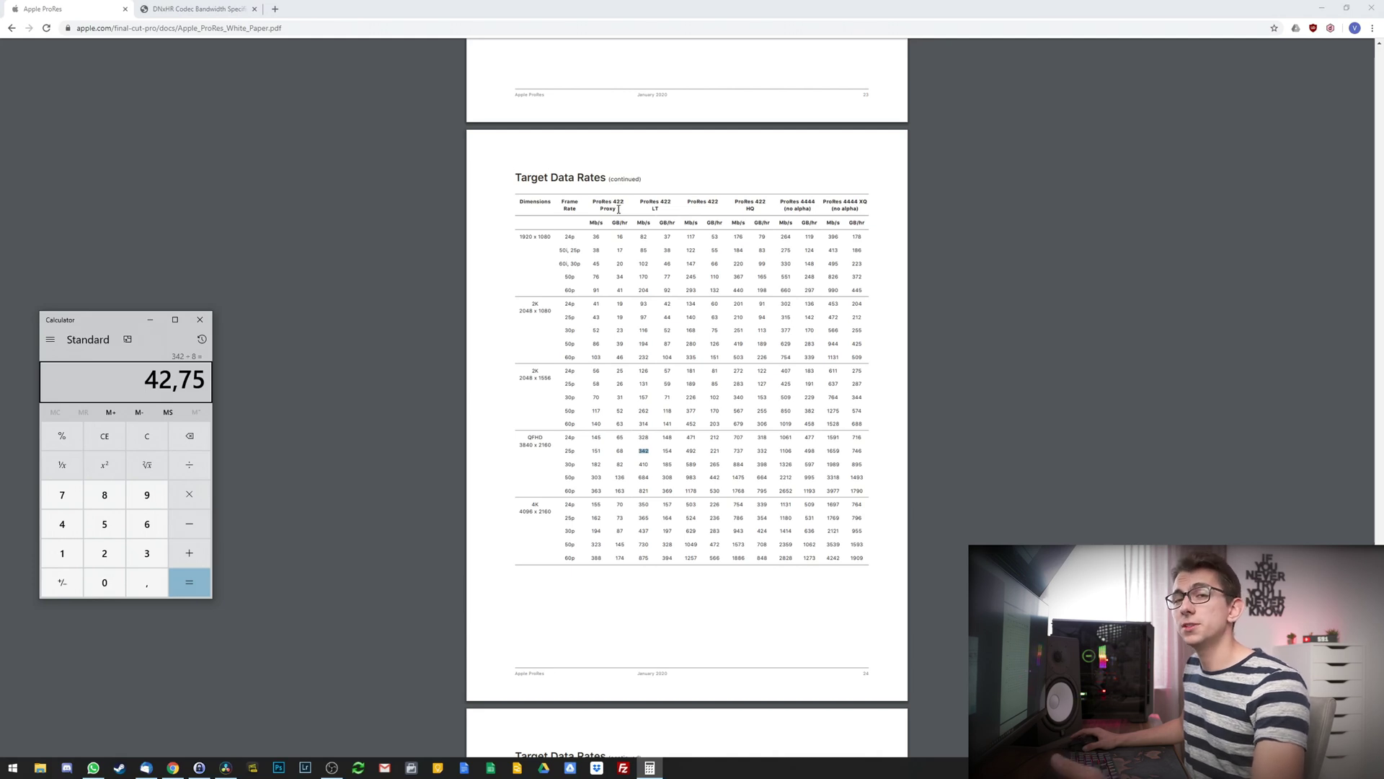
text(151/8)
key(Return)
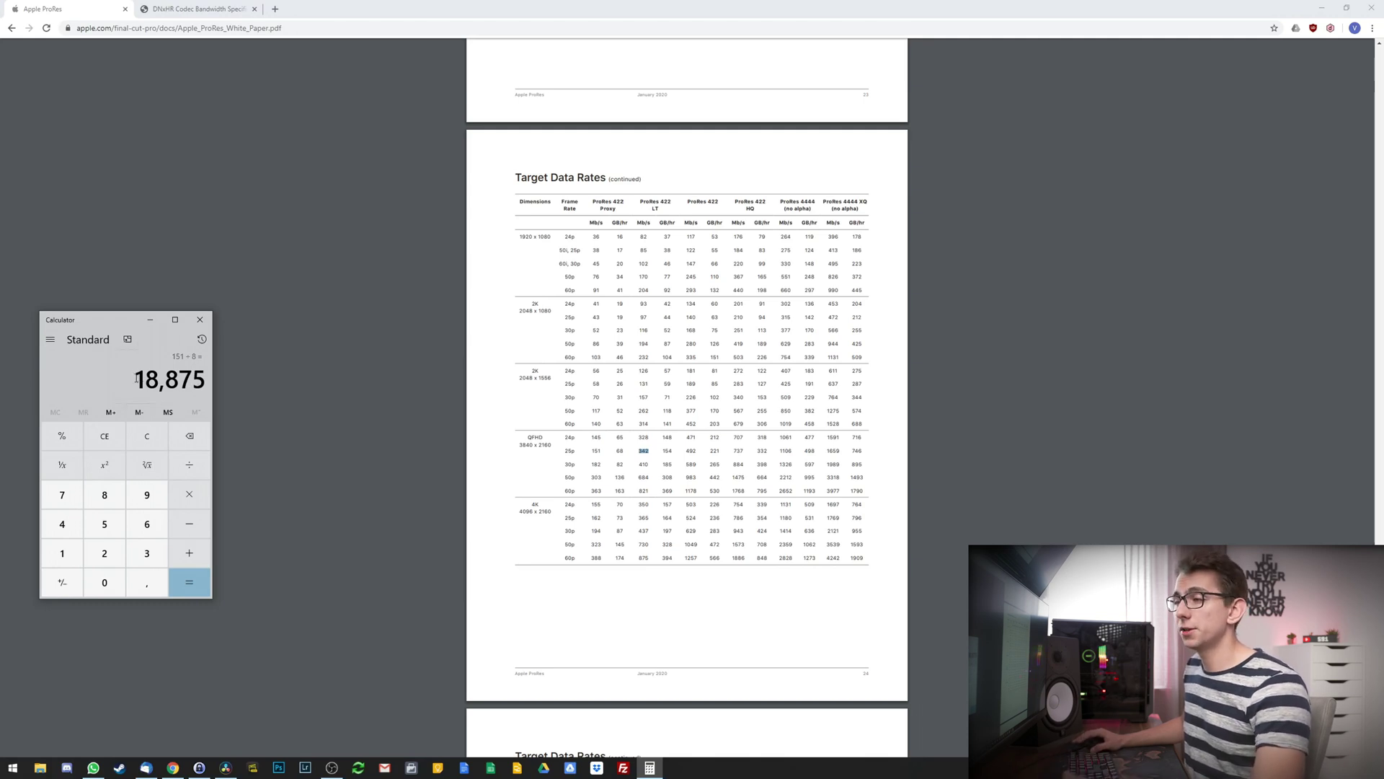
click(200, 319)
click(193, 10)
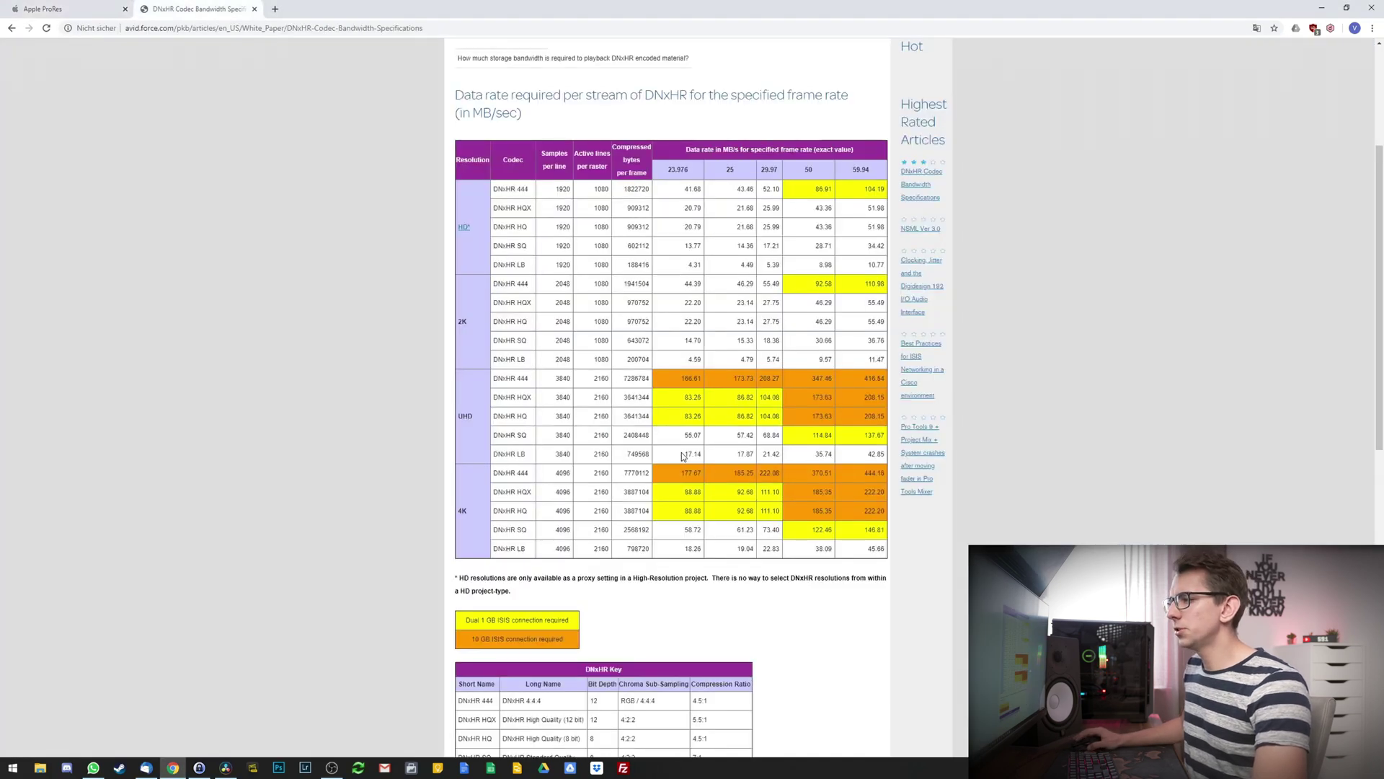
- Keep Half-resolution DNxHR LB optimized media and DNxHR LB render cache, check the cache folder, and save
drag(684, 453, 710, 456)
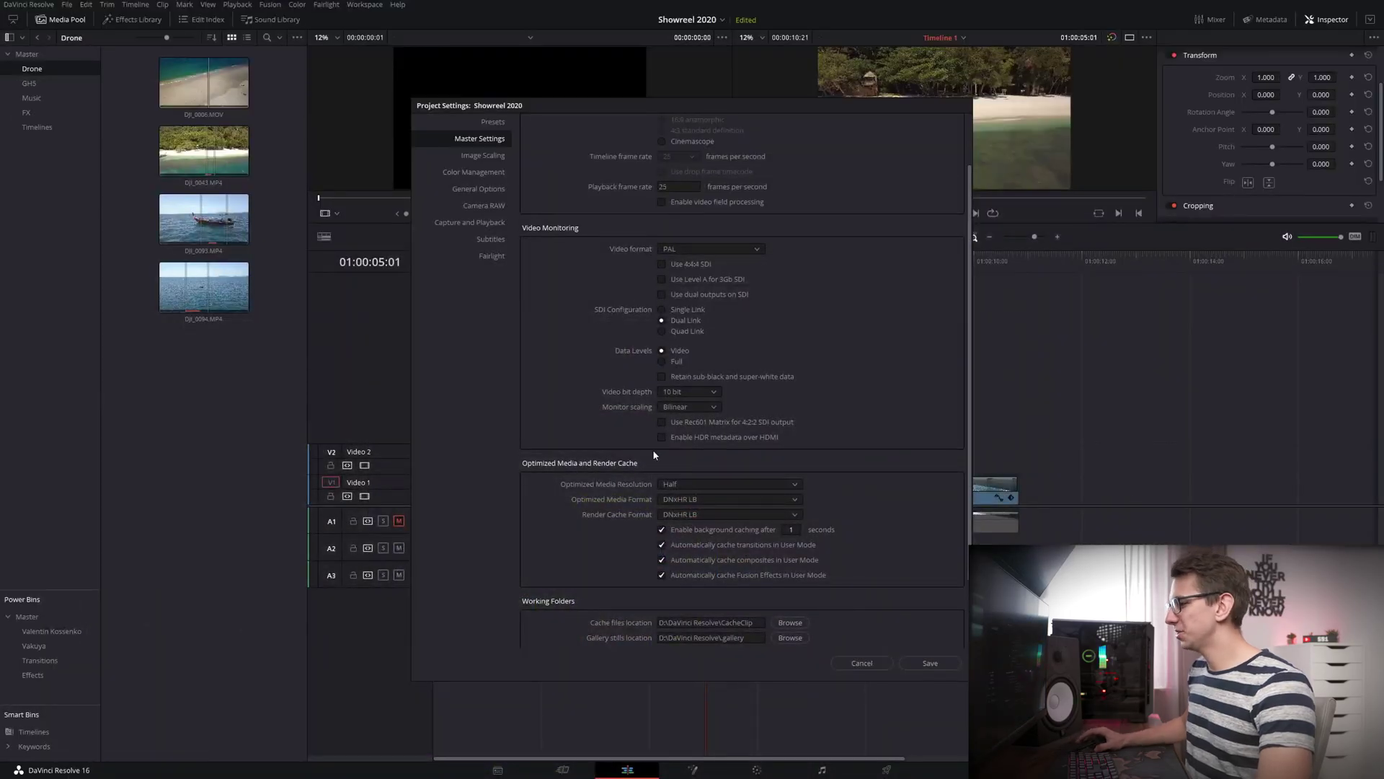
scroll(858, 479, down, 2)
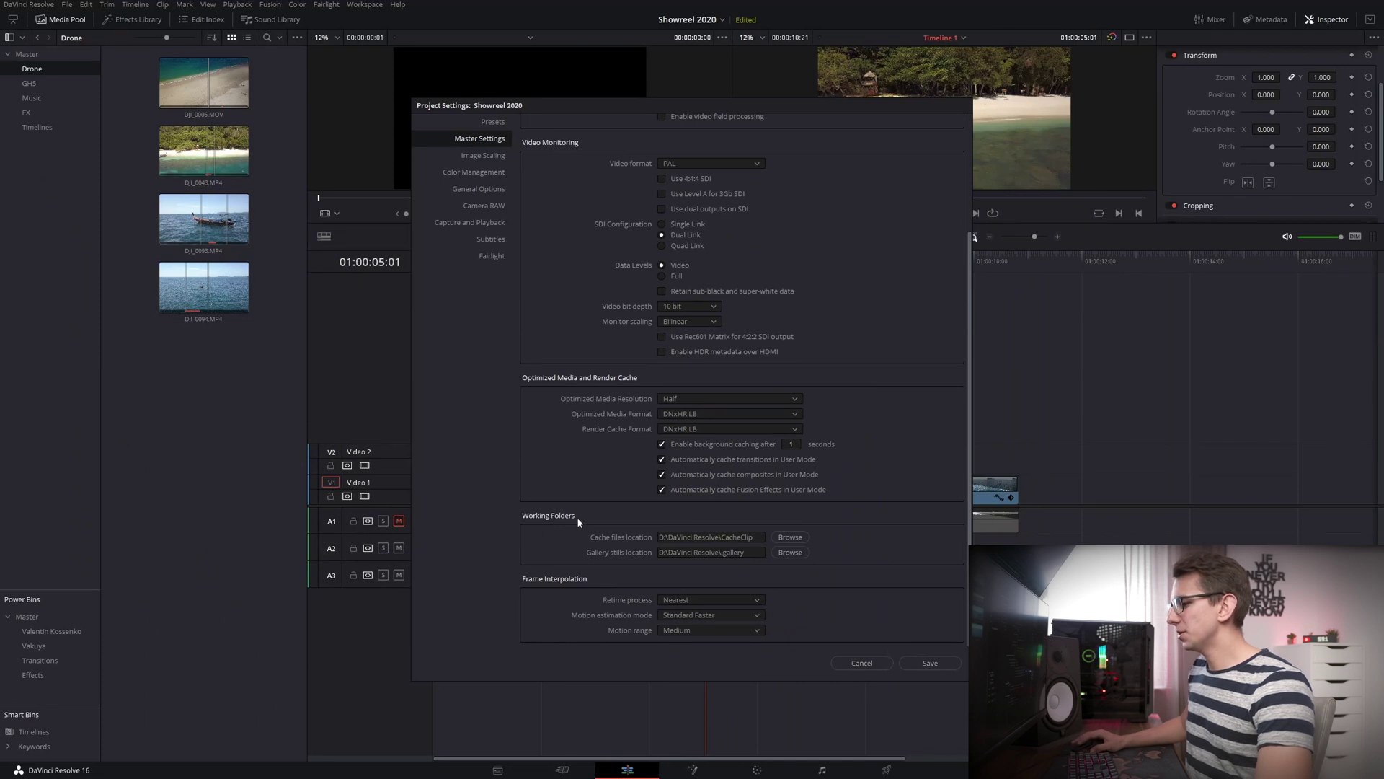
click(790, 537)
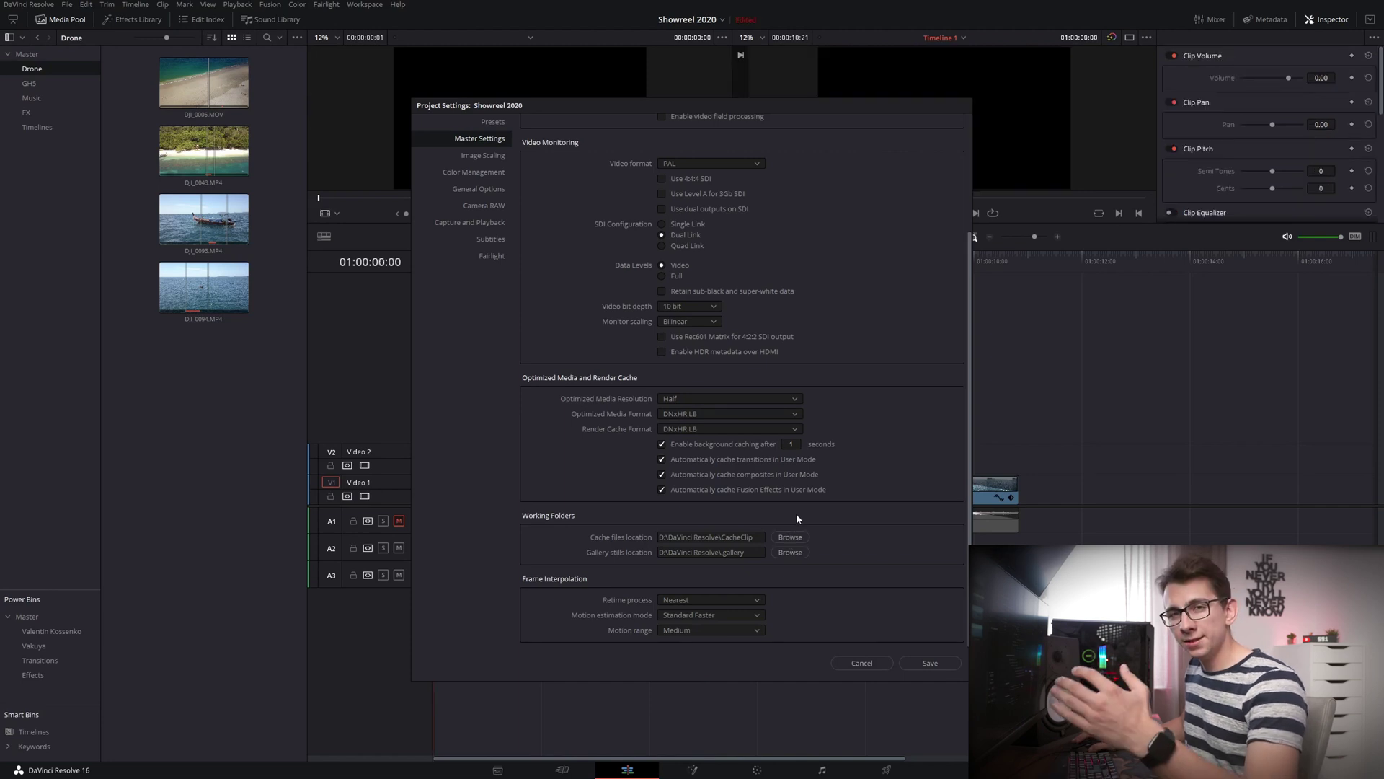
click(710, 537)
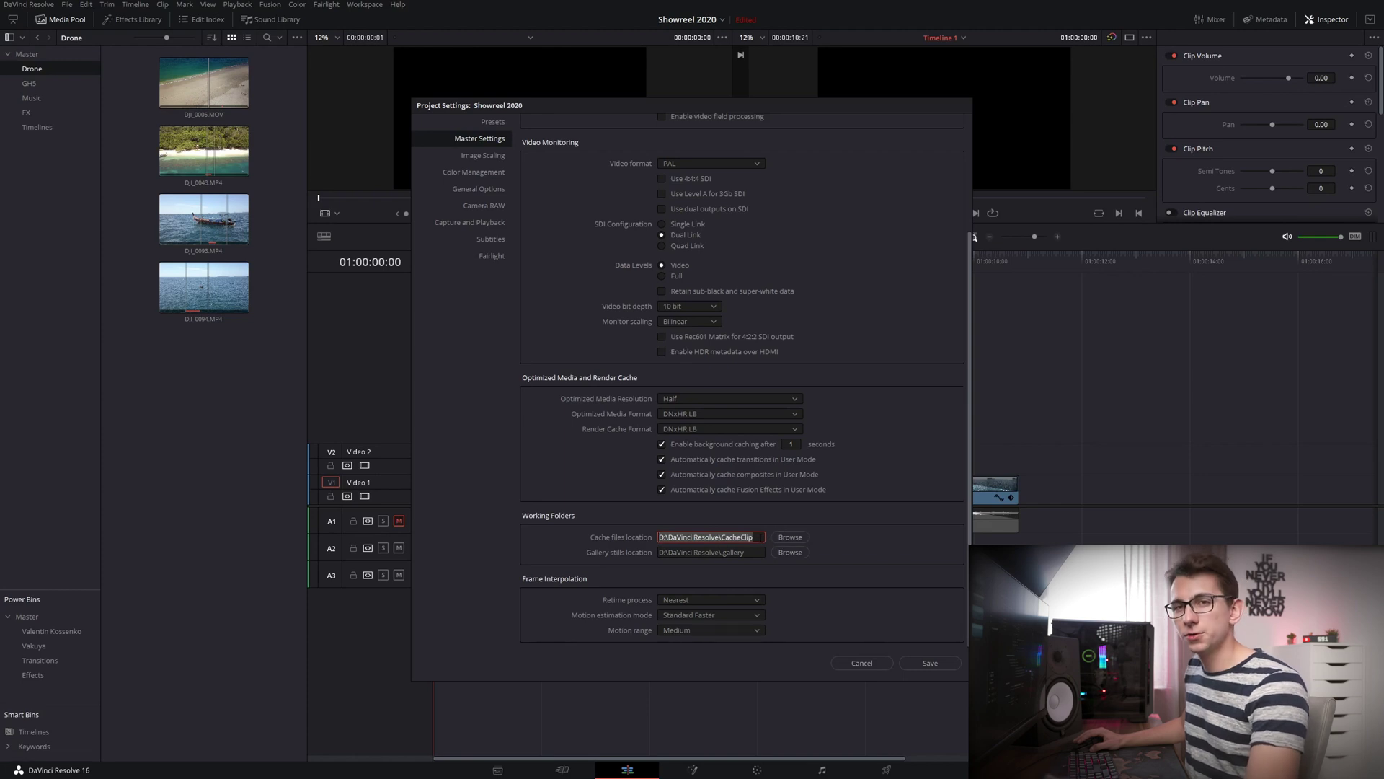
click(876, 528)
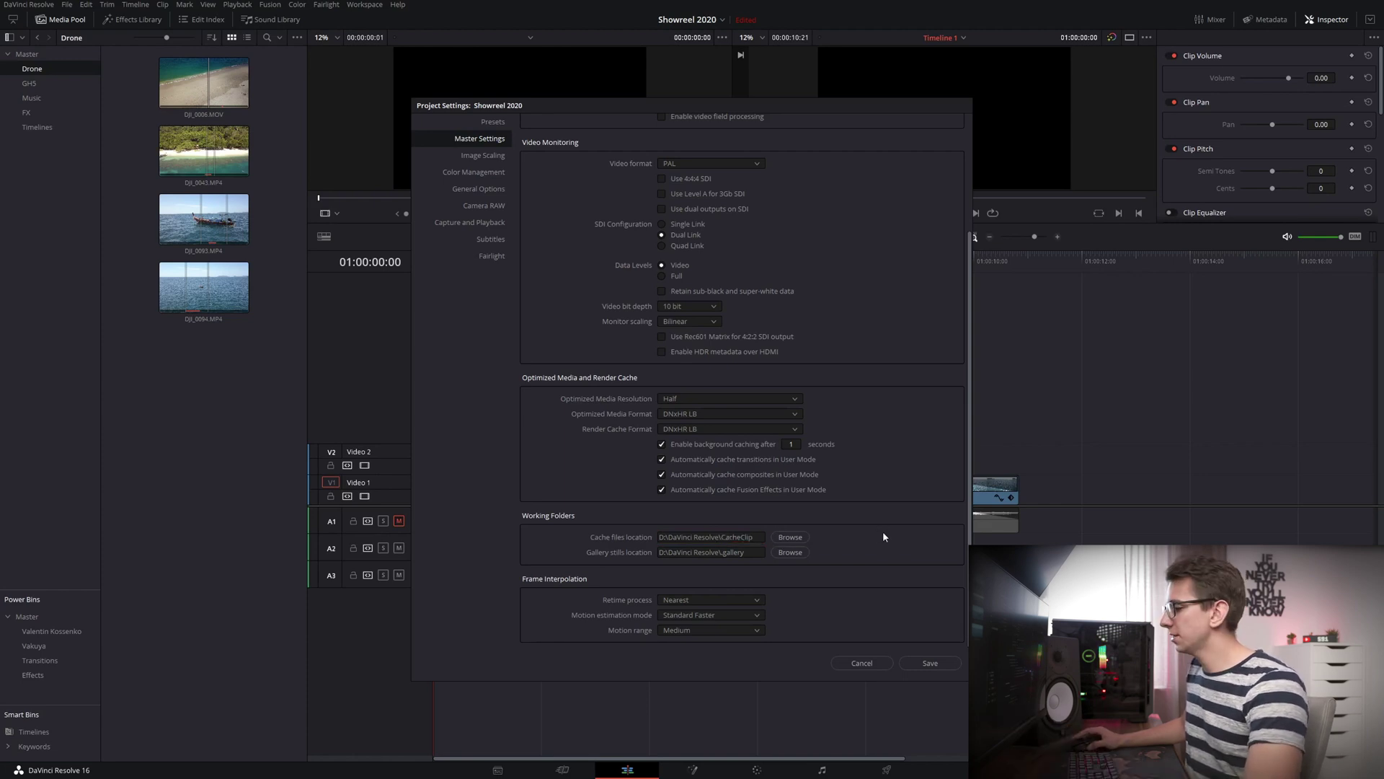
click(931, 663)
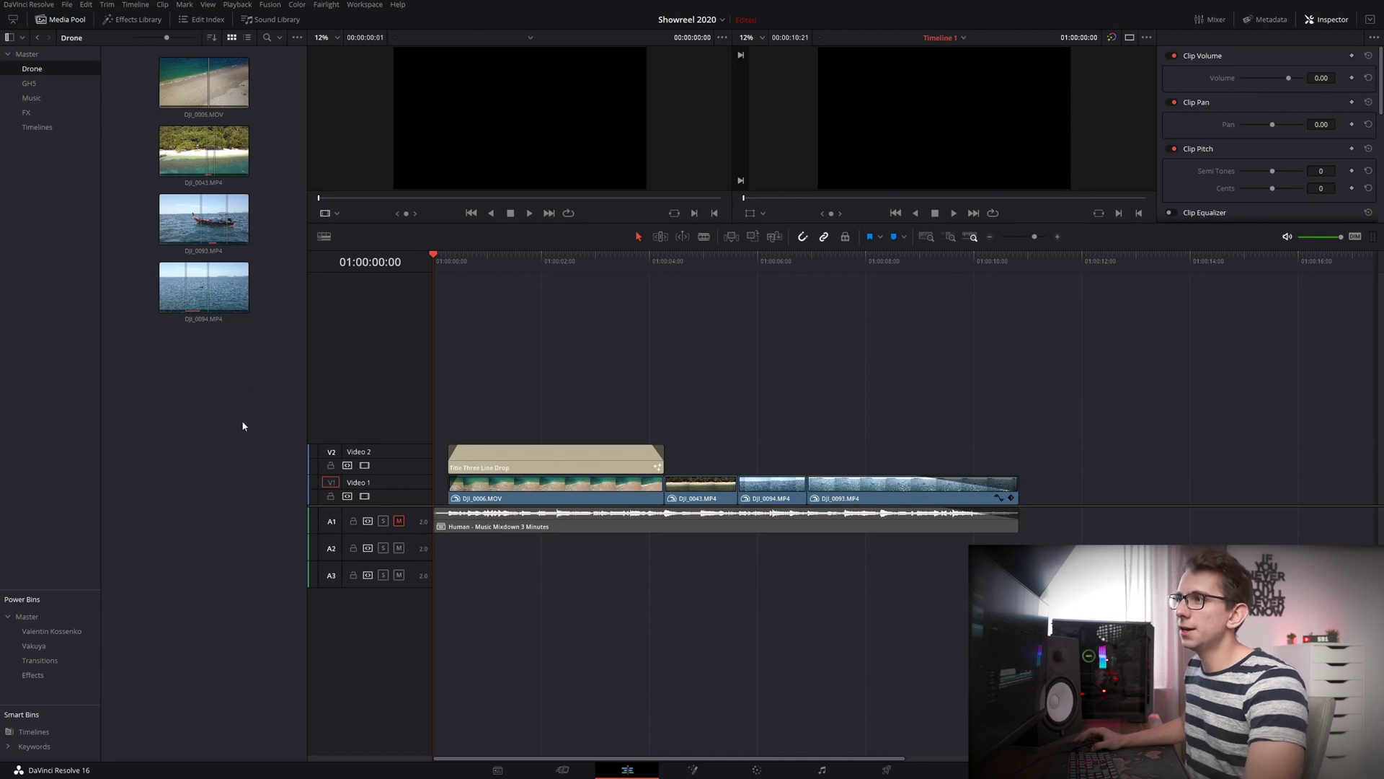
drag(220, 329, 184, 89)
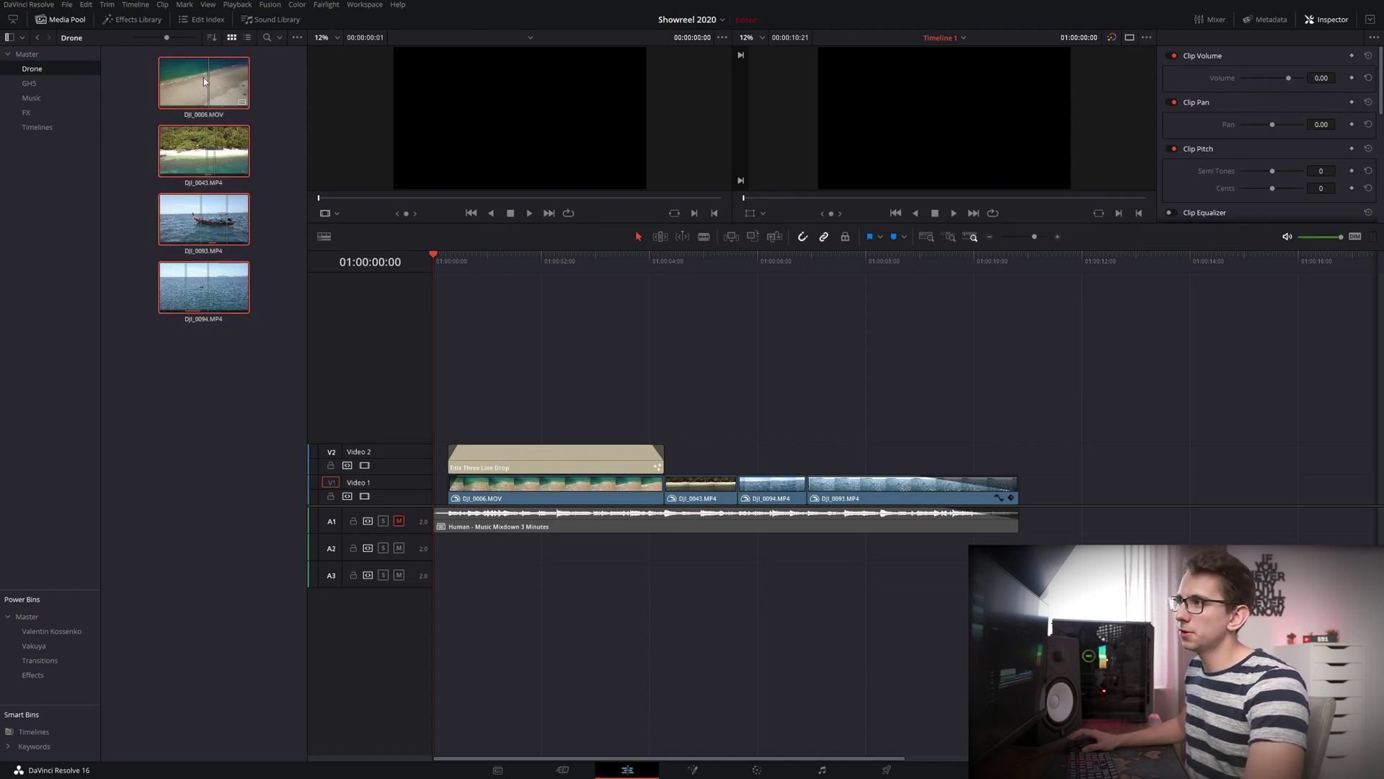
right_click(204, 82)
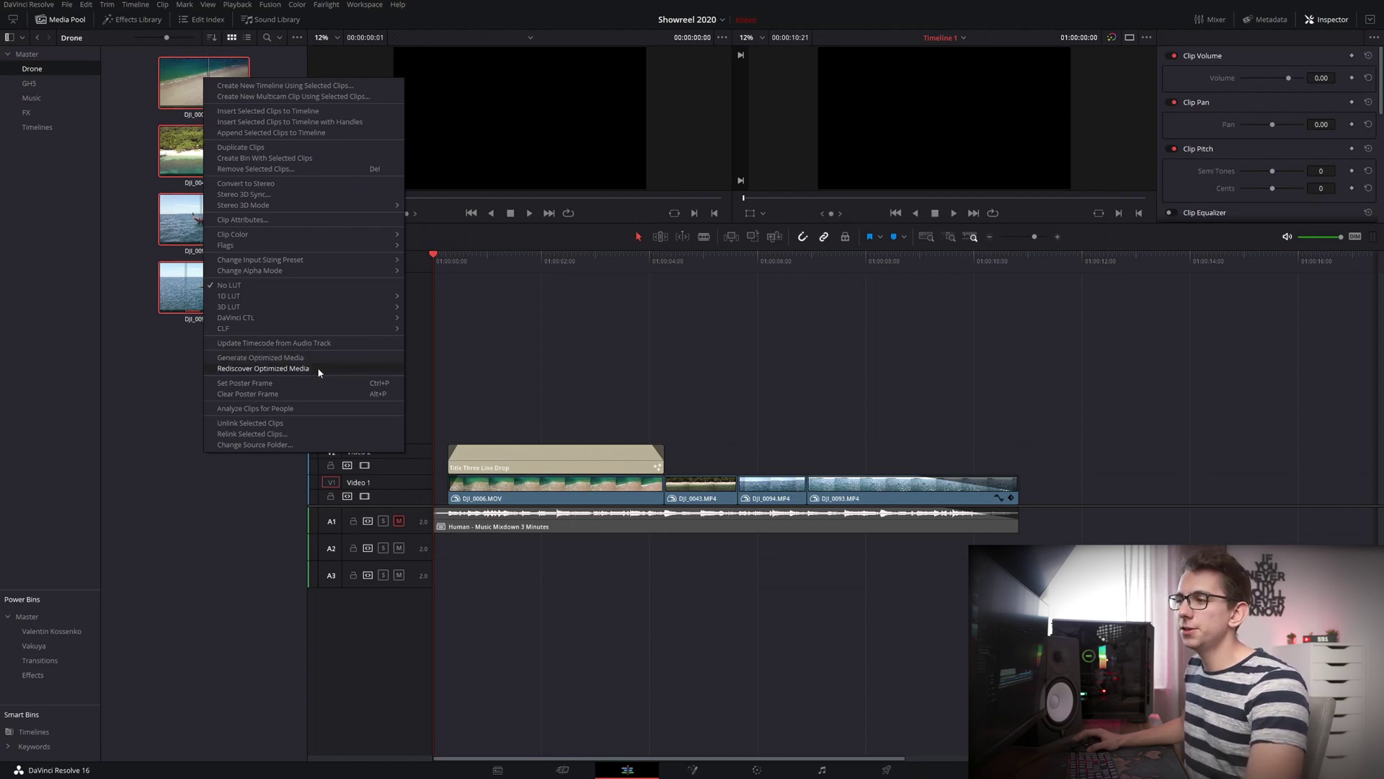
click(176, 374)
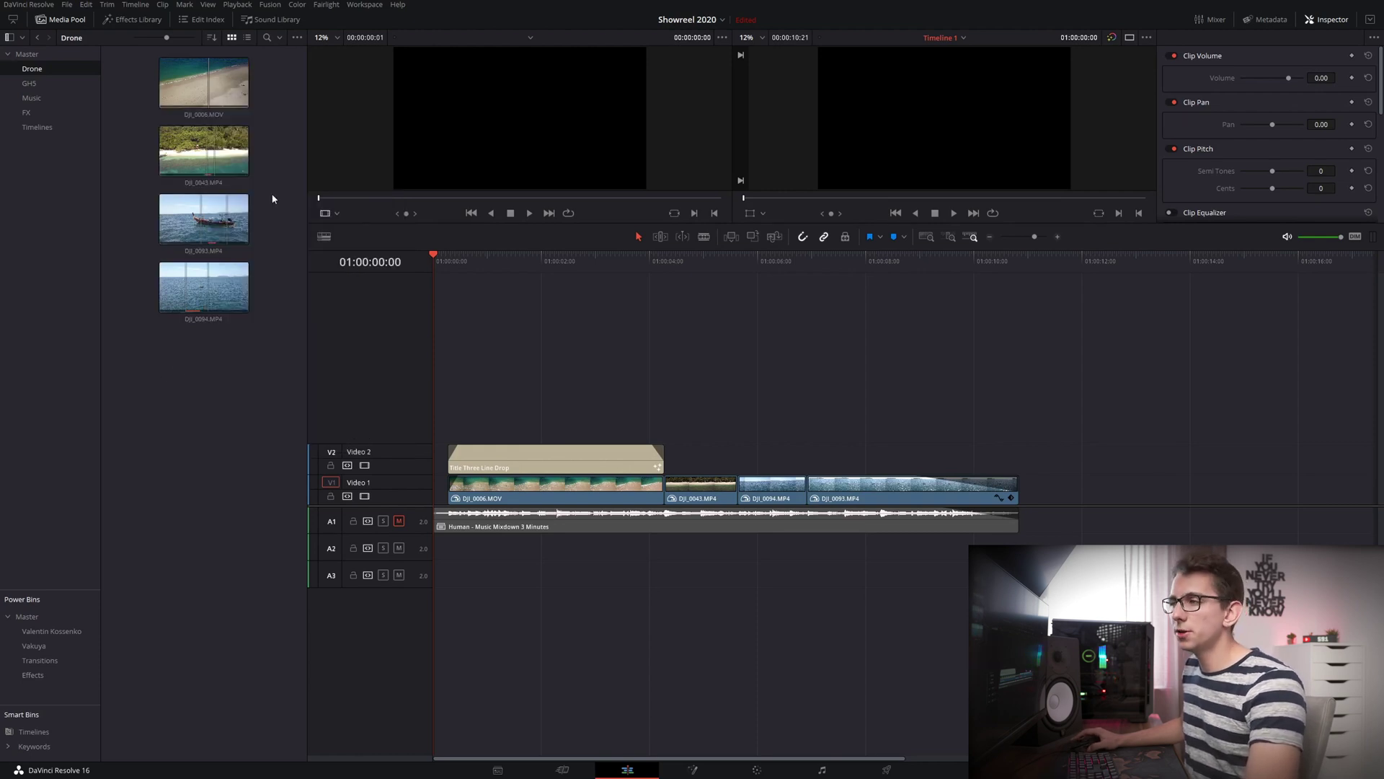
click(247, 38)
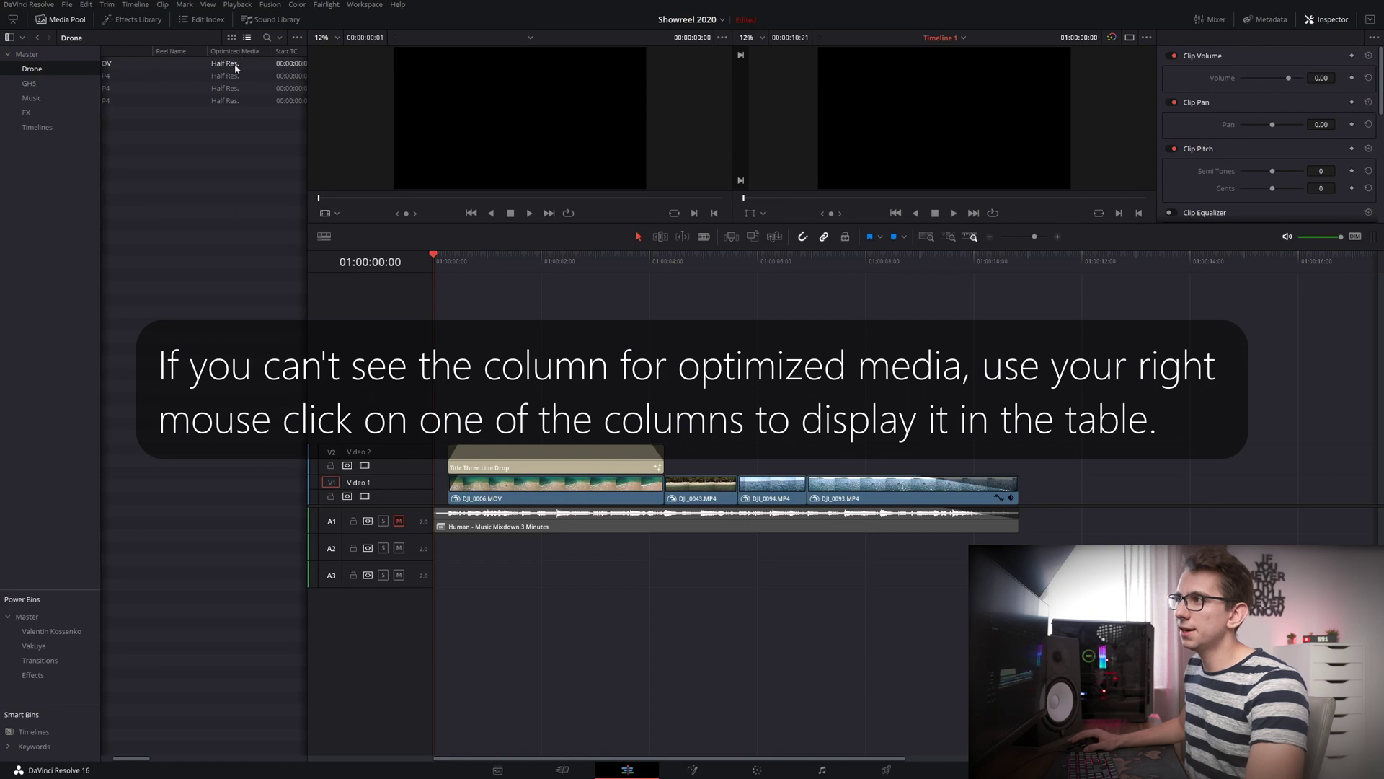
click(231, 38)
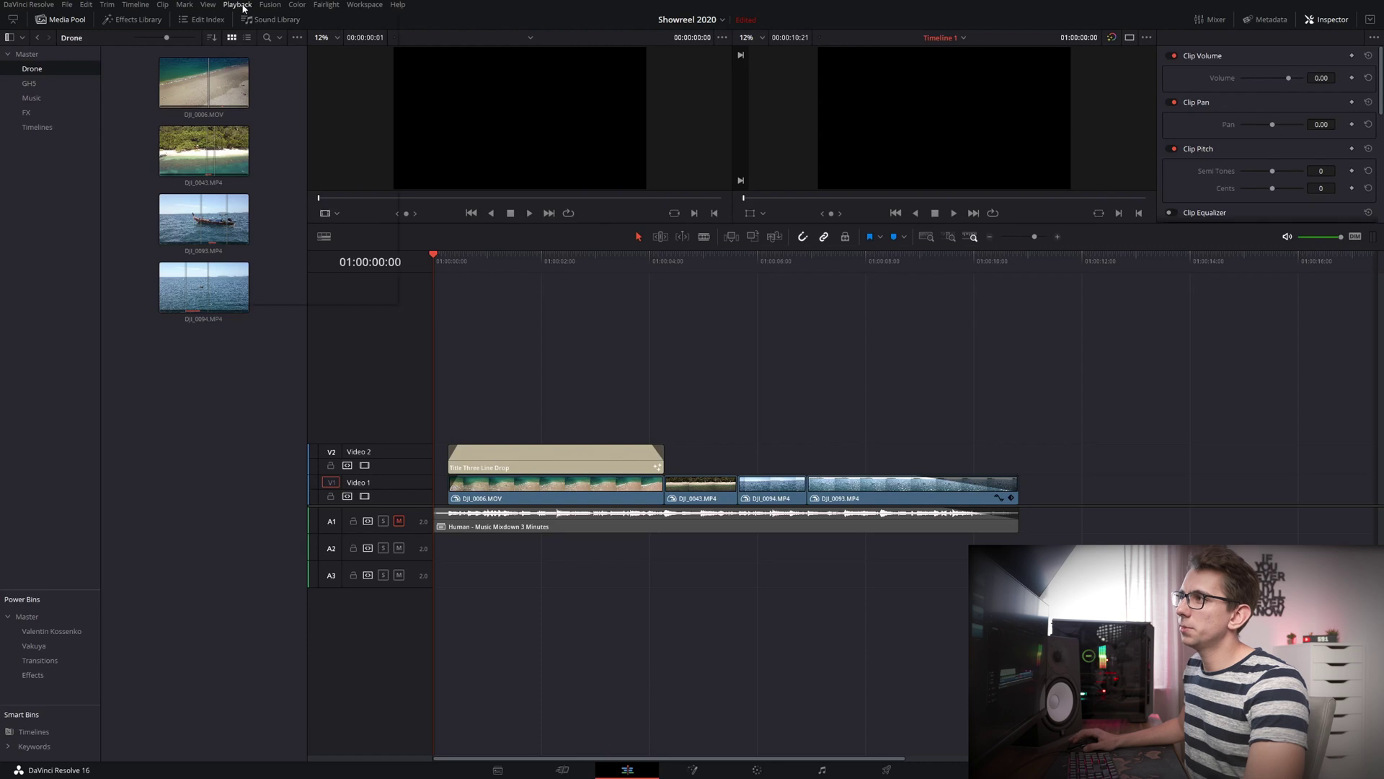
- Turn on Playback > Use Optimized Media If Available and scrub through the opening title
click(238, 5)
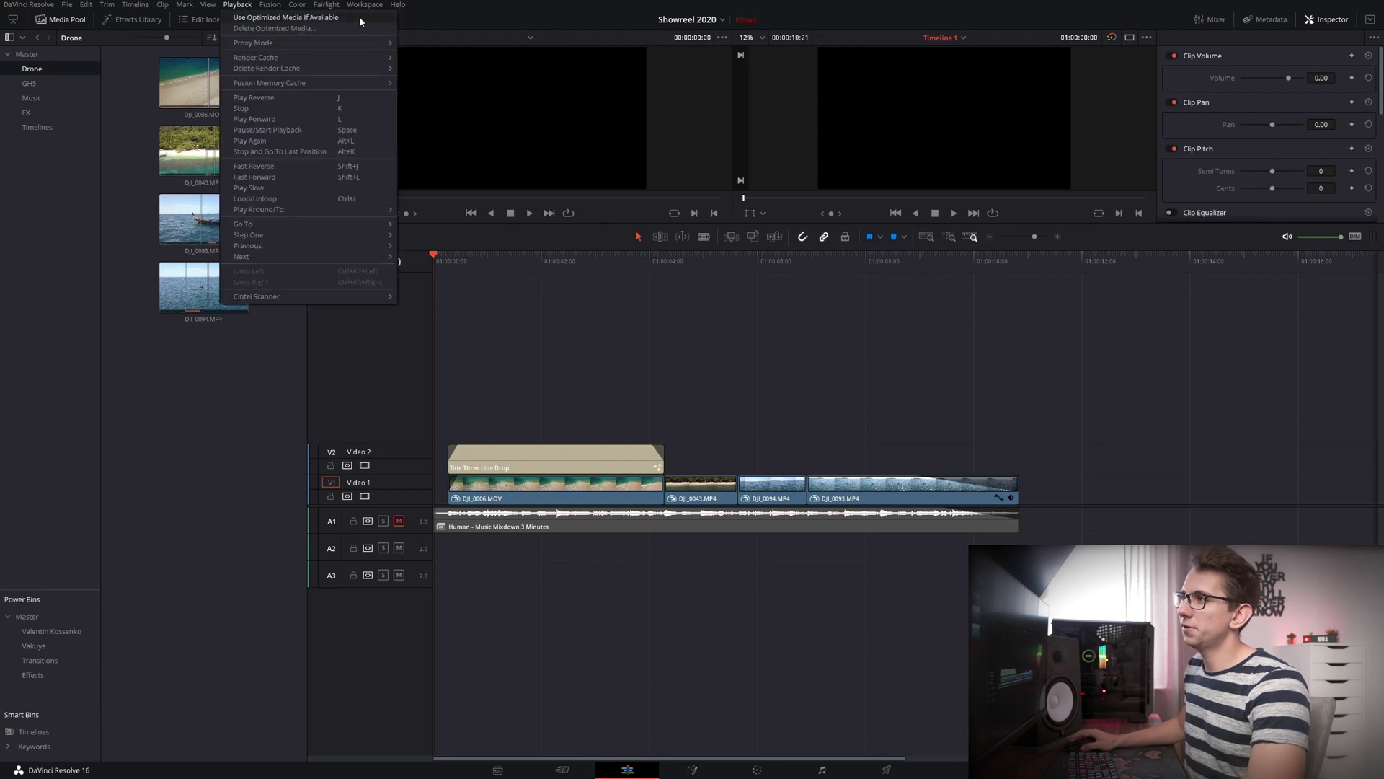
click(238, 5)
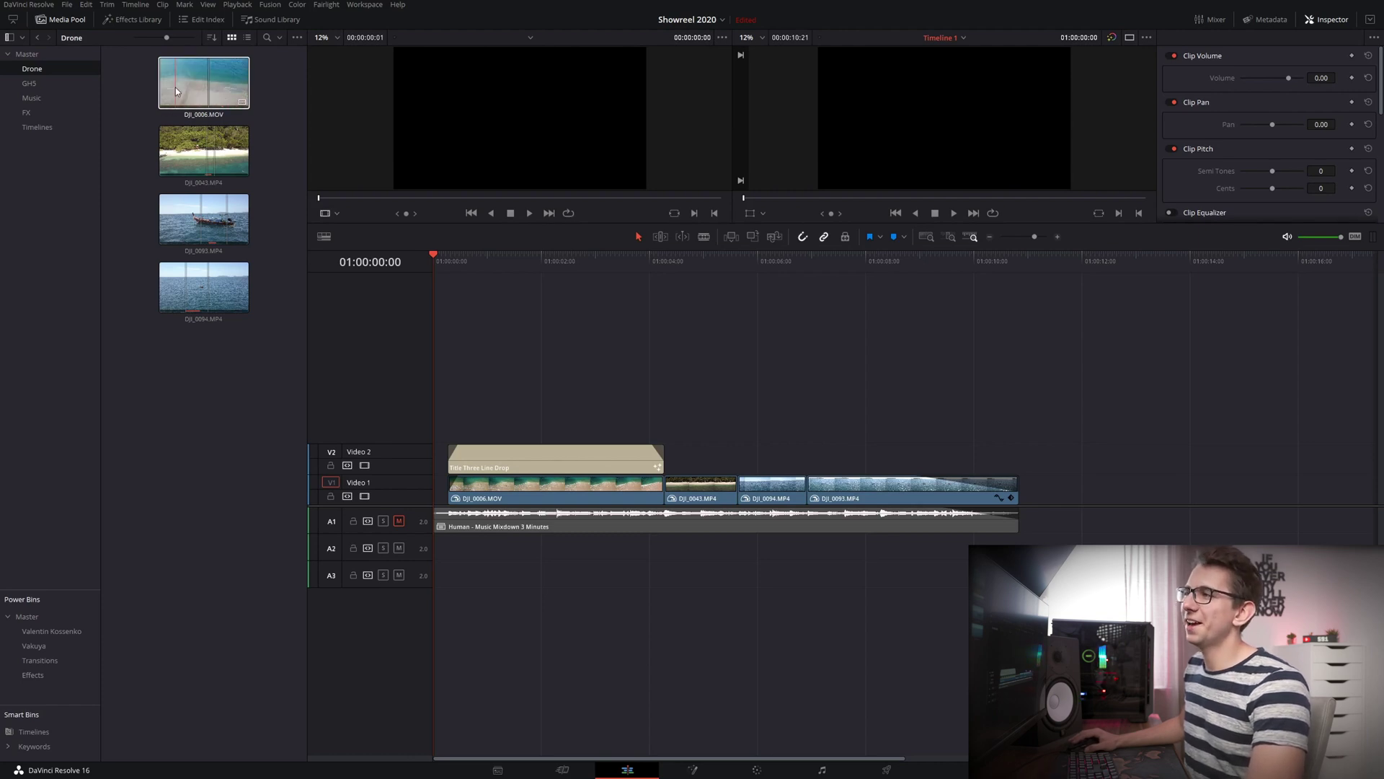
click(237, 6)
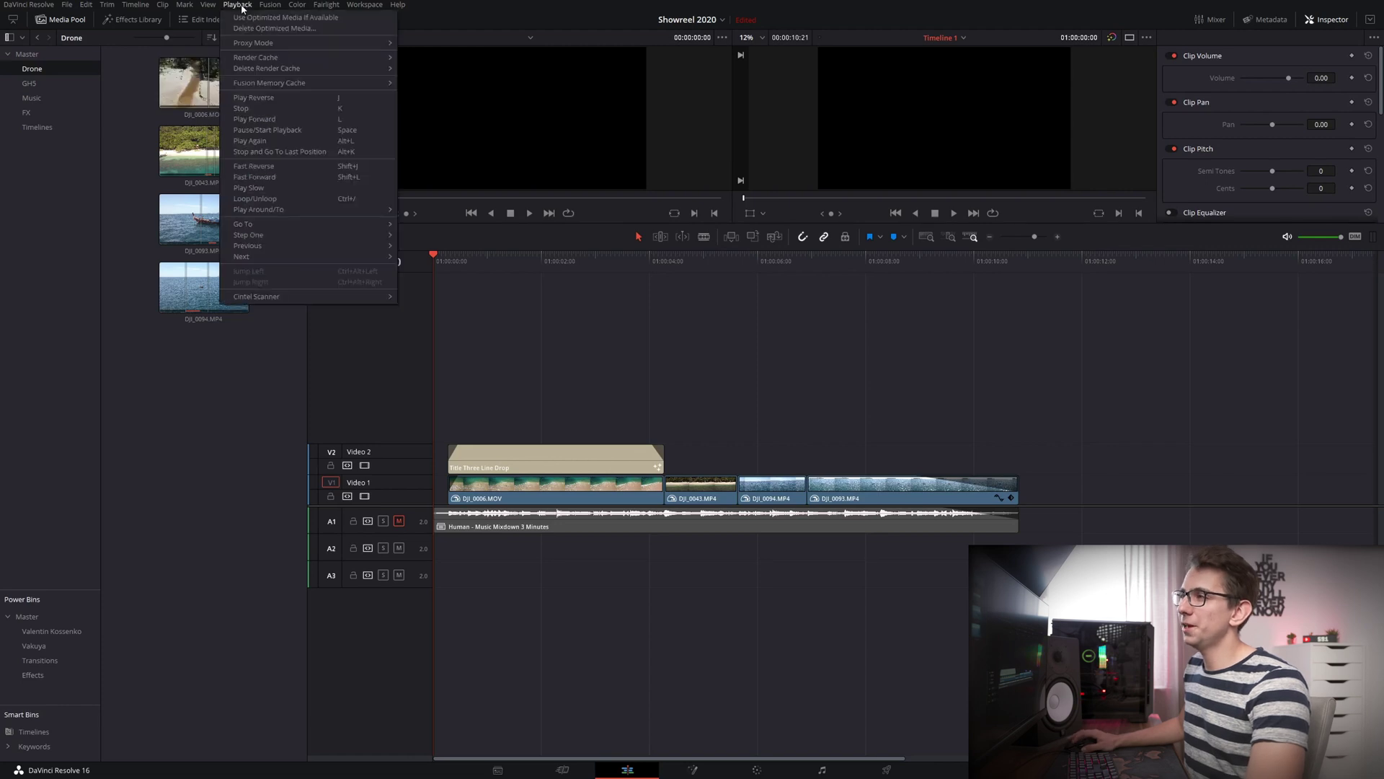
click(354, 16)
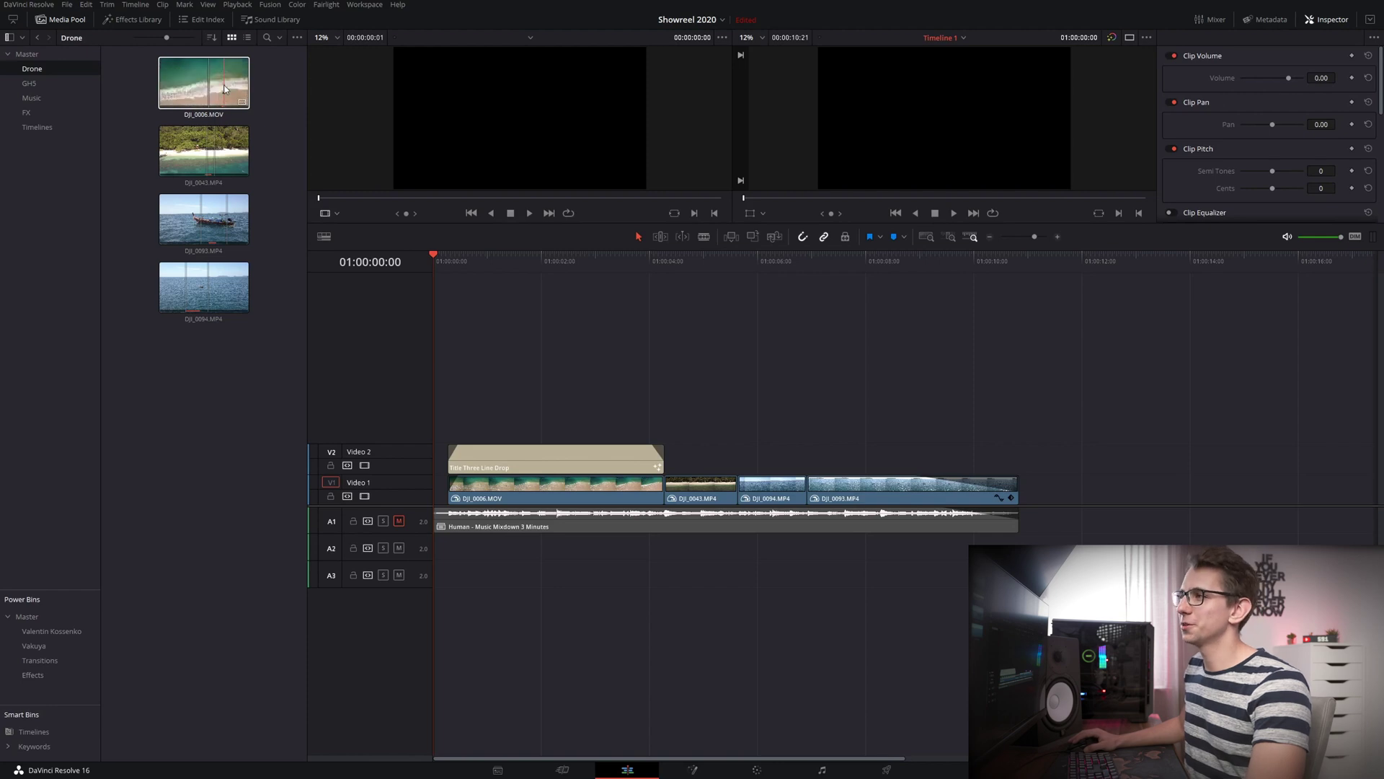
click(448, 257)
drag(460, 259, 469, 303)
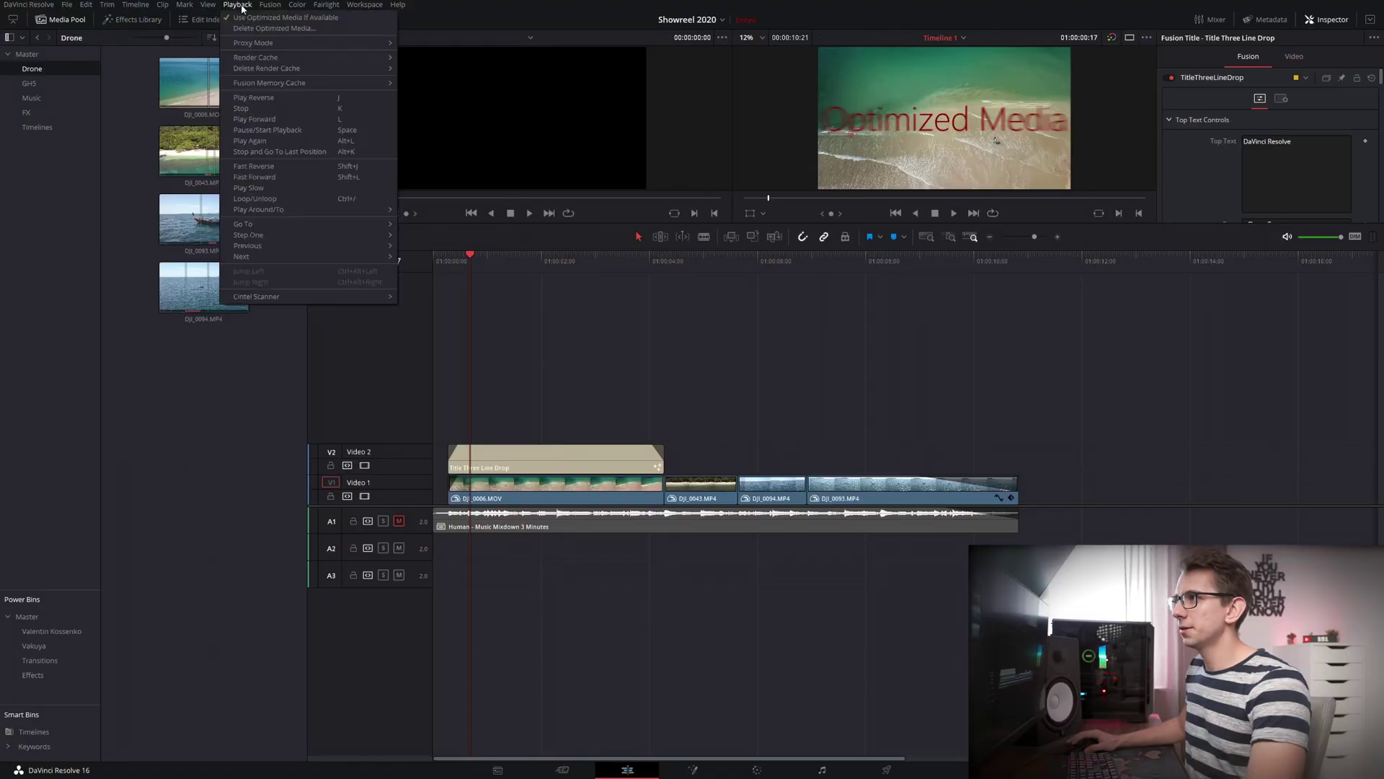
- Set Render Cache to User, play back the opening title, and select the Three Line Drop title clip
mouse_move(341, 59)
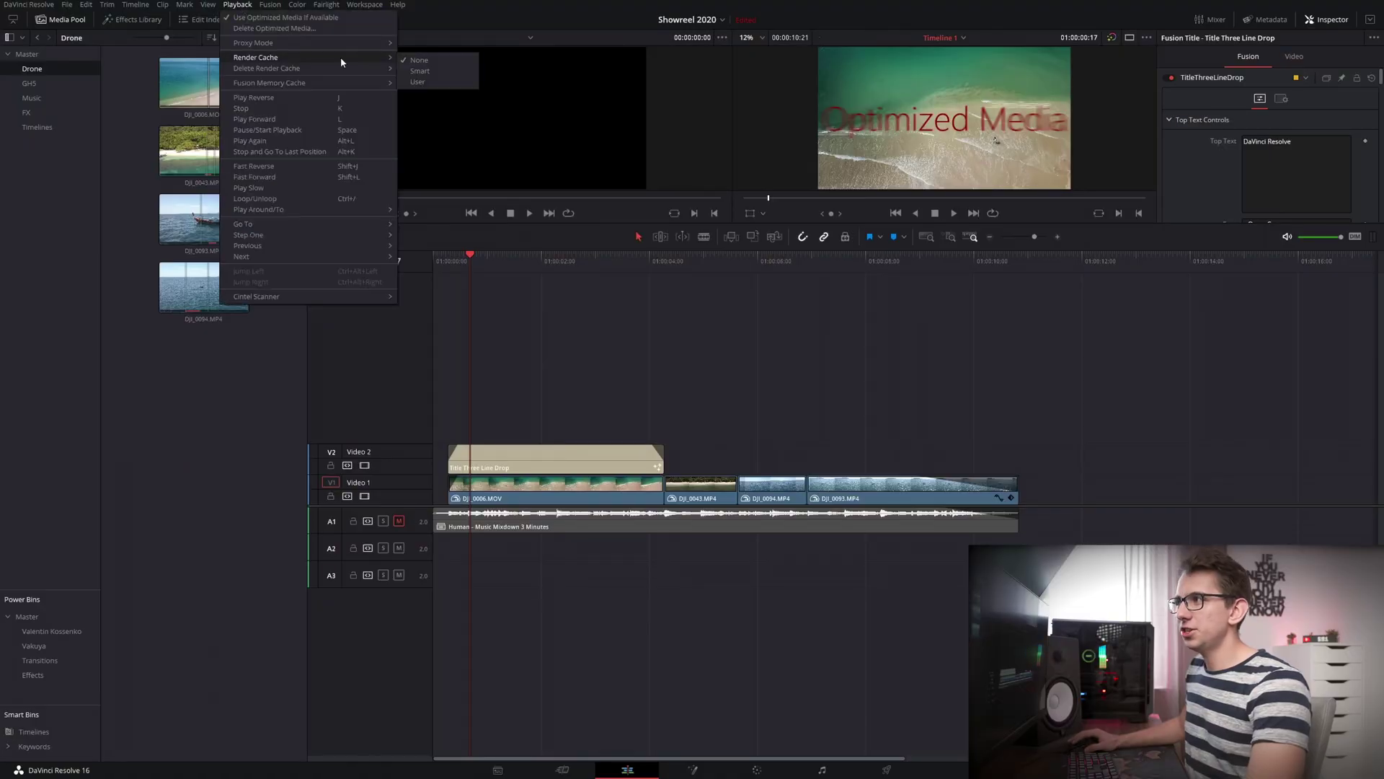
click(446, 81)
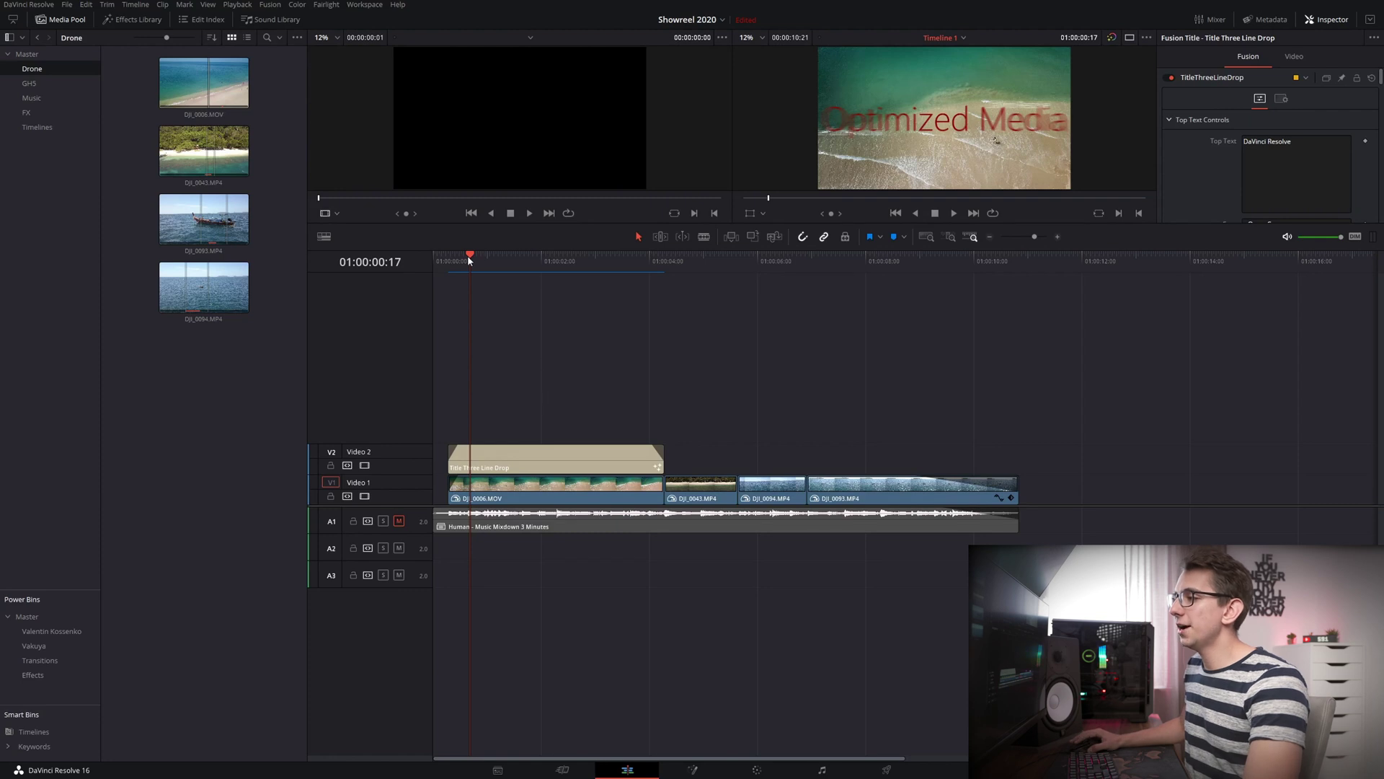
mouse_move(468, 256)
mouse_down()
mouse_move(576, 266)
mouse_move(476, 261)
mouse_up()
key(space)
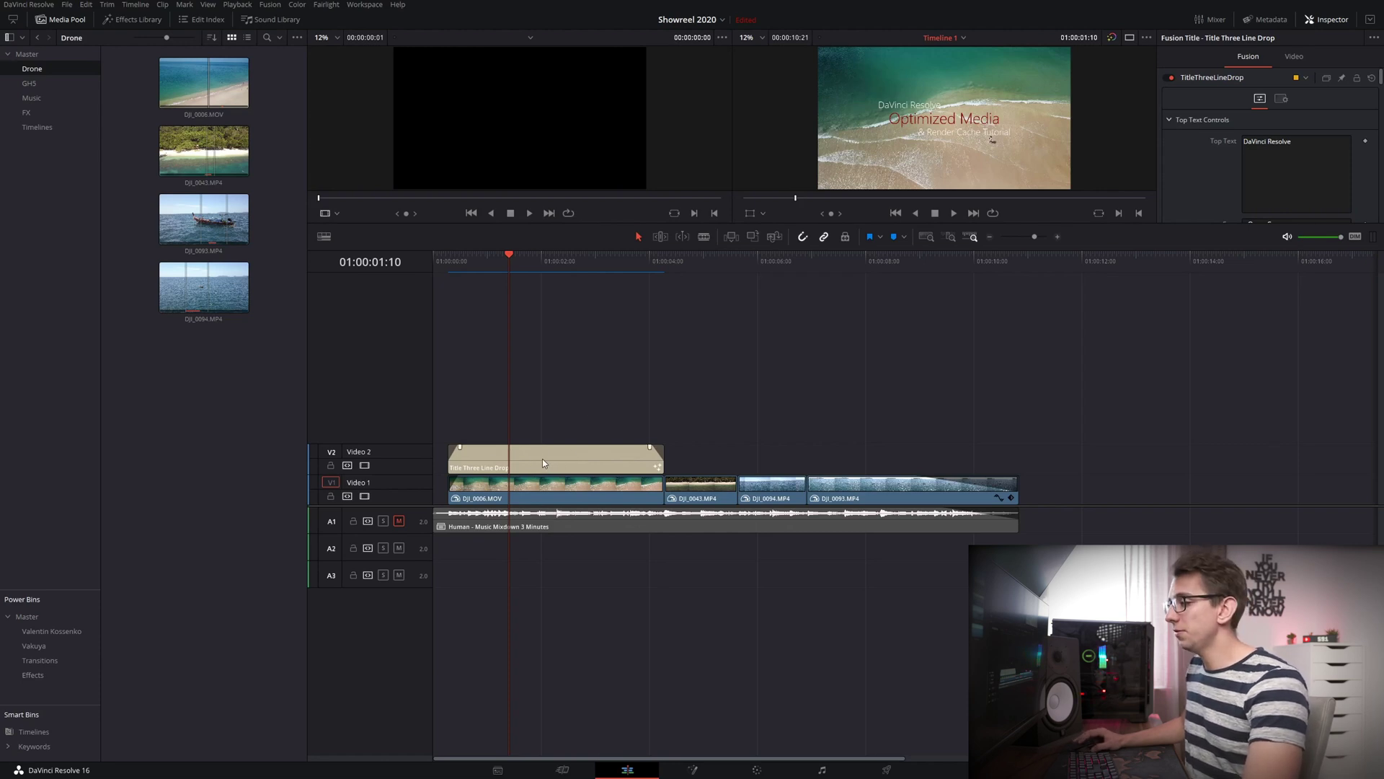
drag(543, 462, 586, 461)
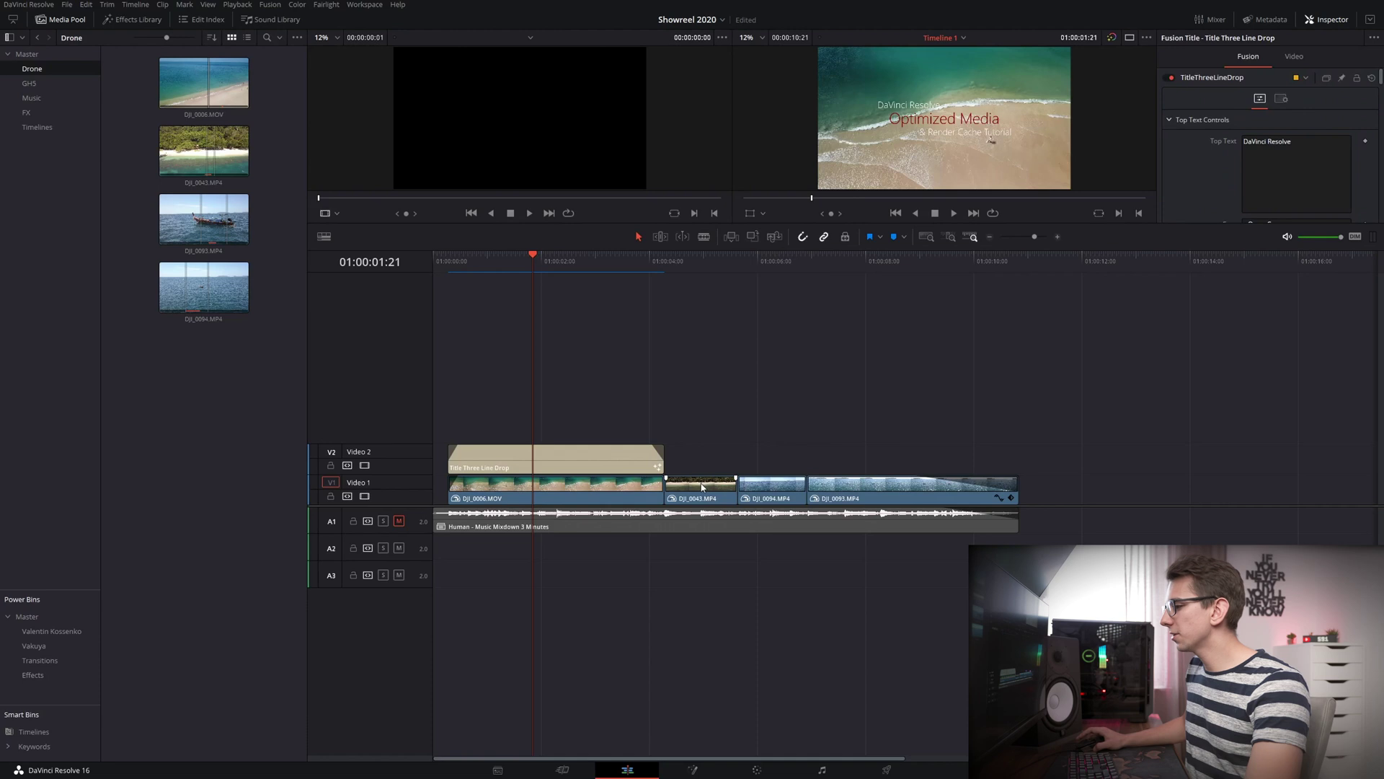
- Enable Render Cache Color Output on the DJI_0043 clip
right_click(703, 488)
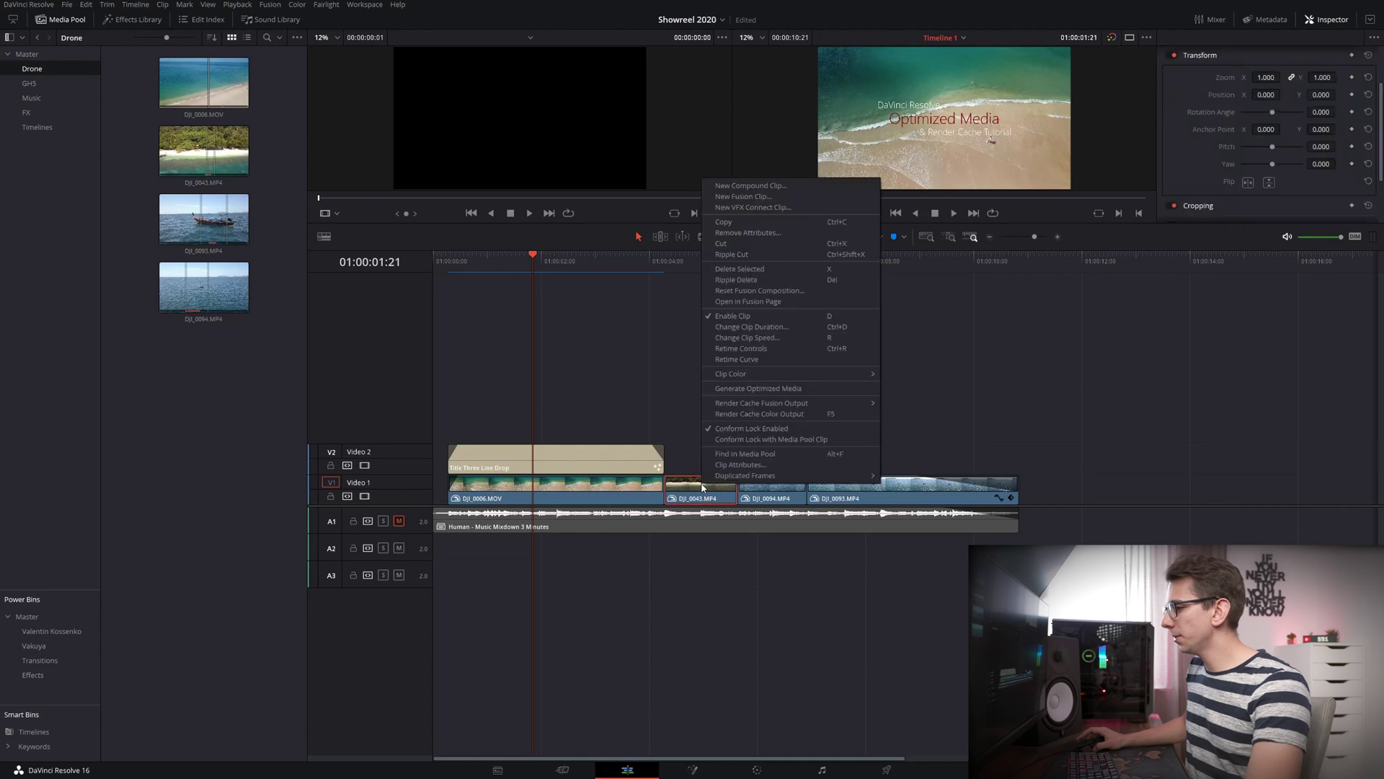
click(799, 414)
click(700, 261)
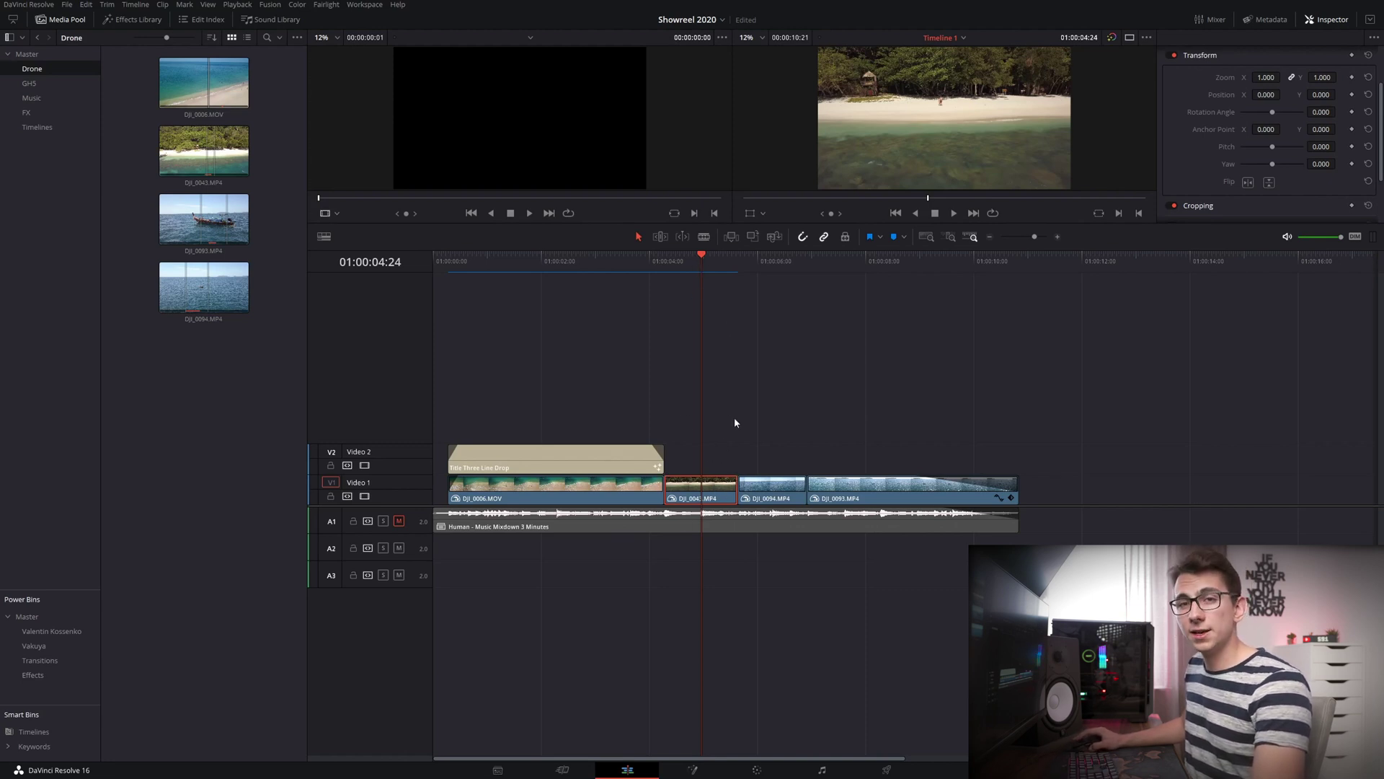
- Scrub across the cached drone clips to check playback, then deselect the clips
mouse_move(701, 258)
mouse_down()
mouse_move(658, 261)
mouse_move(712, 257)
mouse_move(679, 262)
mouse_move(699, 277)
mouse_up()
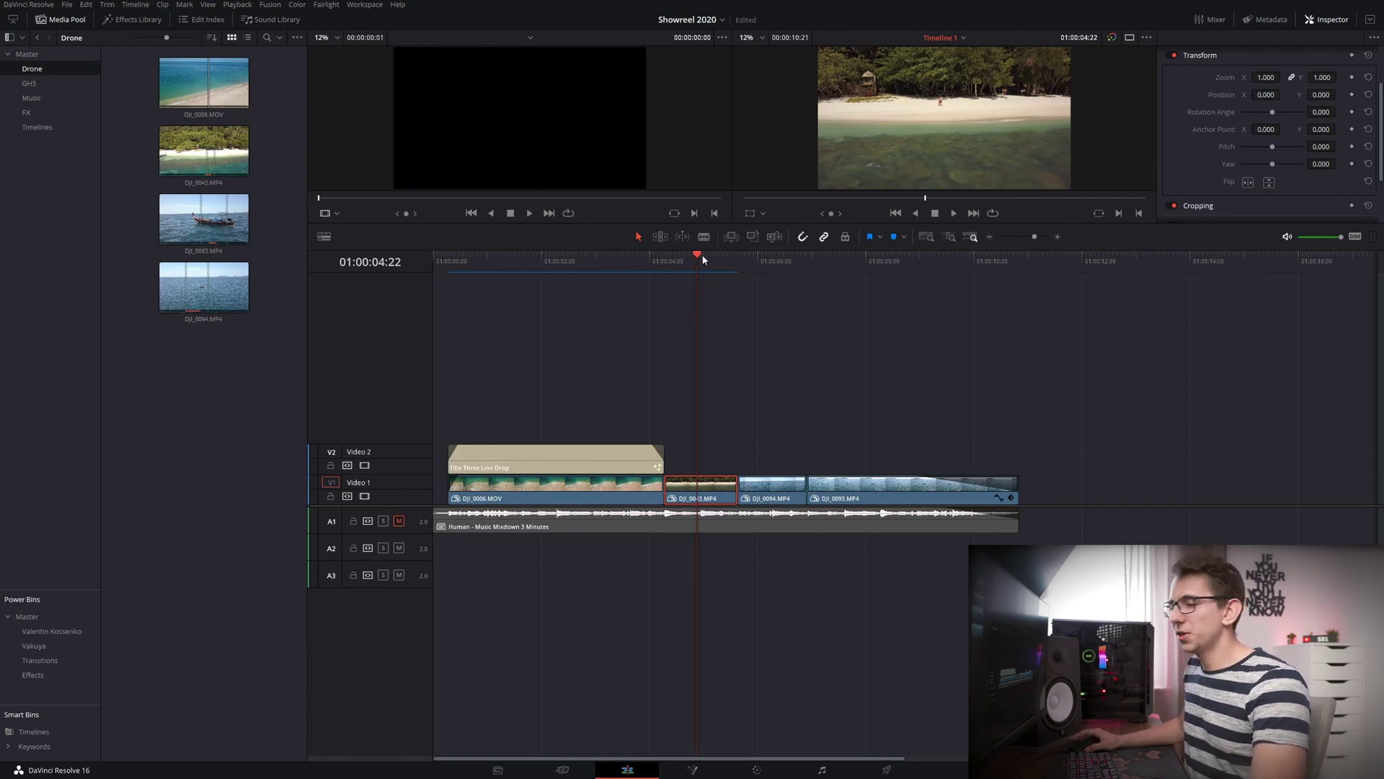
drag(698, 258, 686, 264)
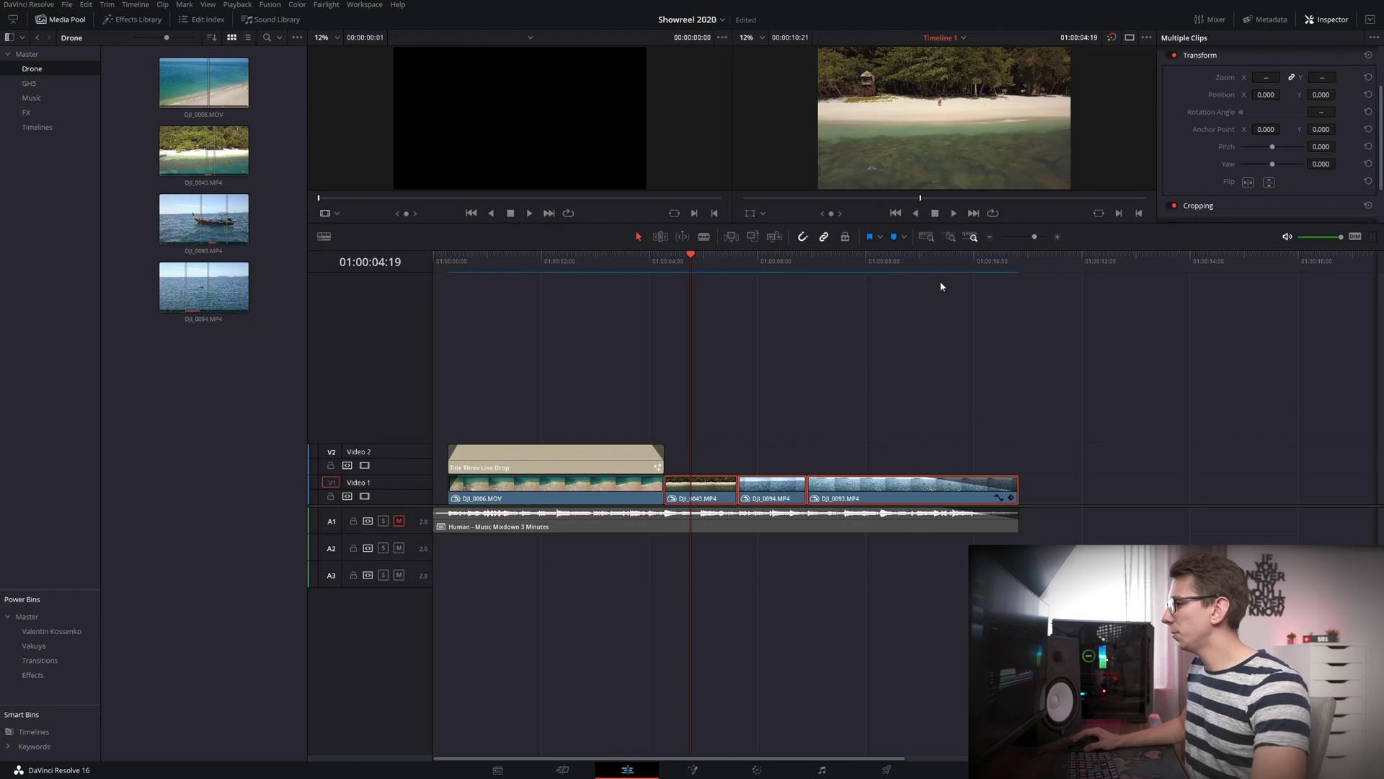
drag(803, 263, 785, 300)
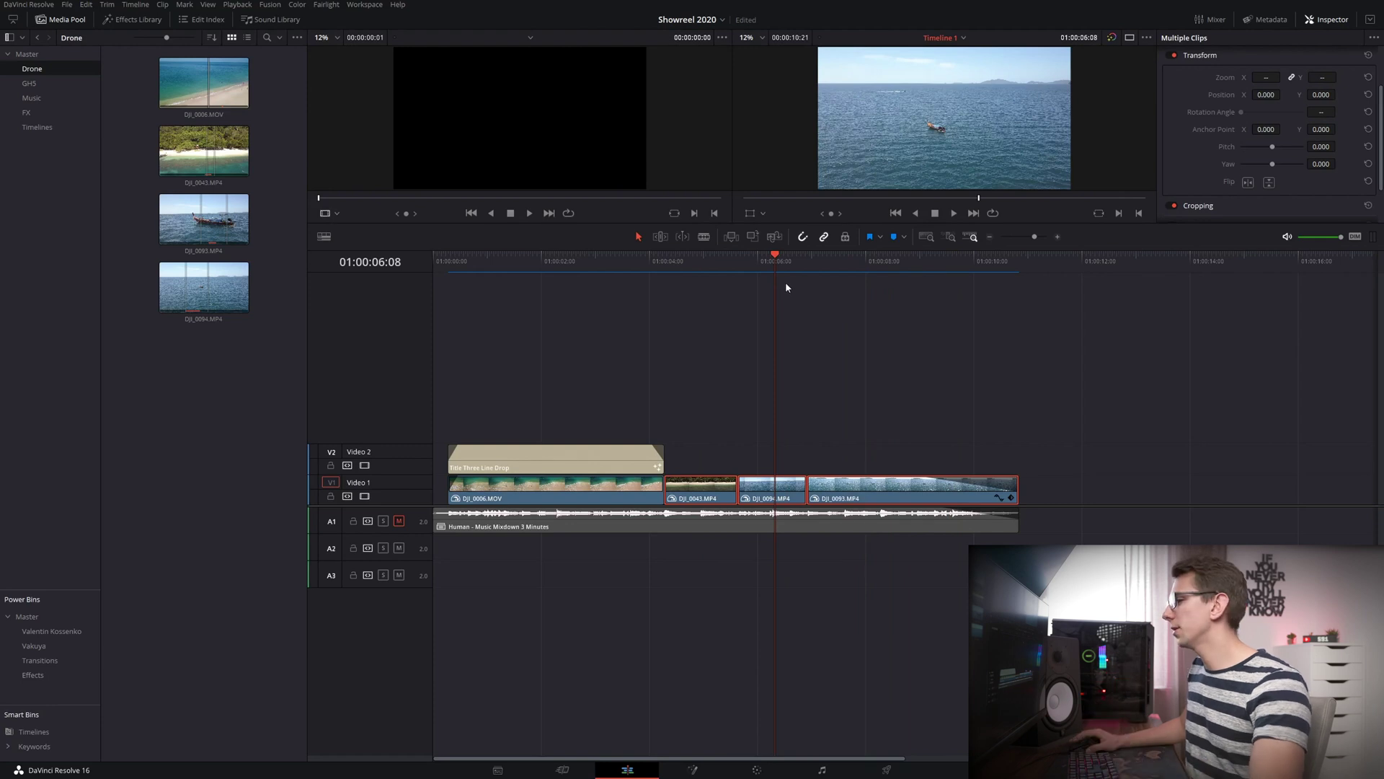
drag(775, 258, 696, 294)
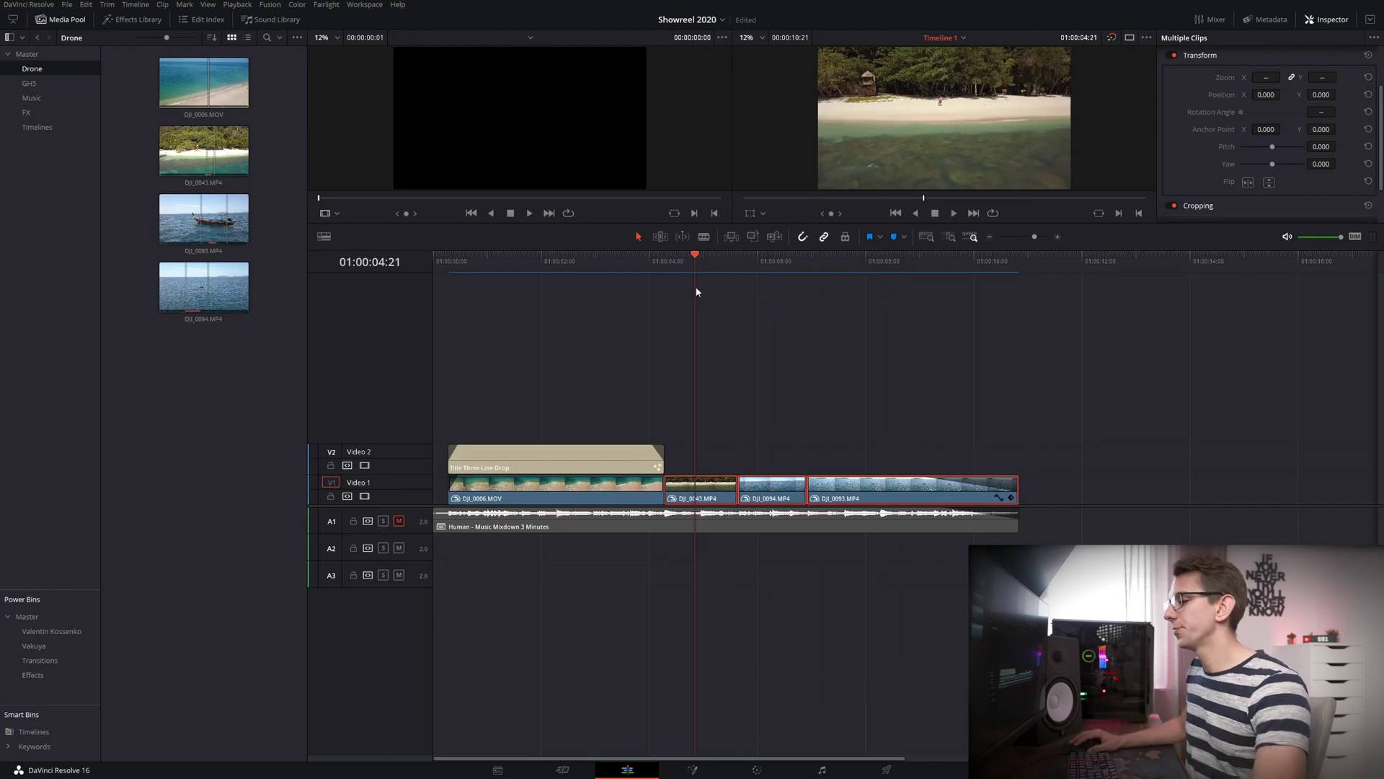
drag(766, 371, 855, 396)
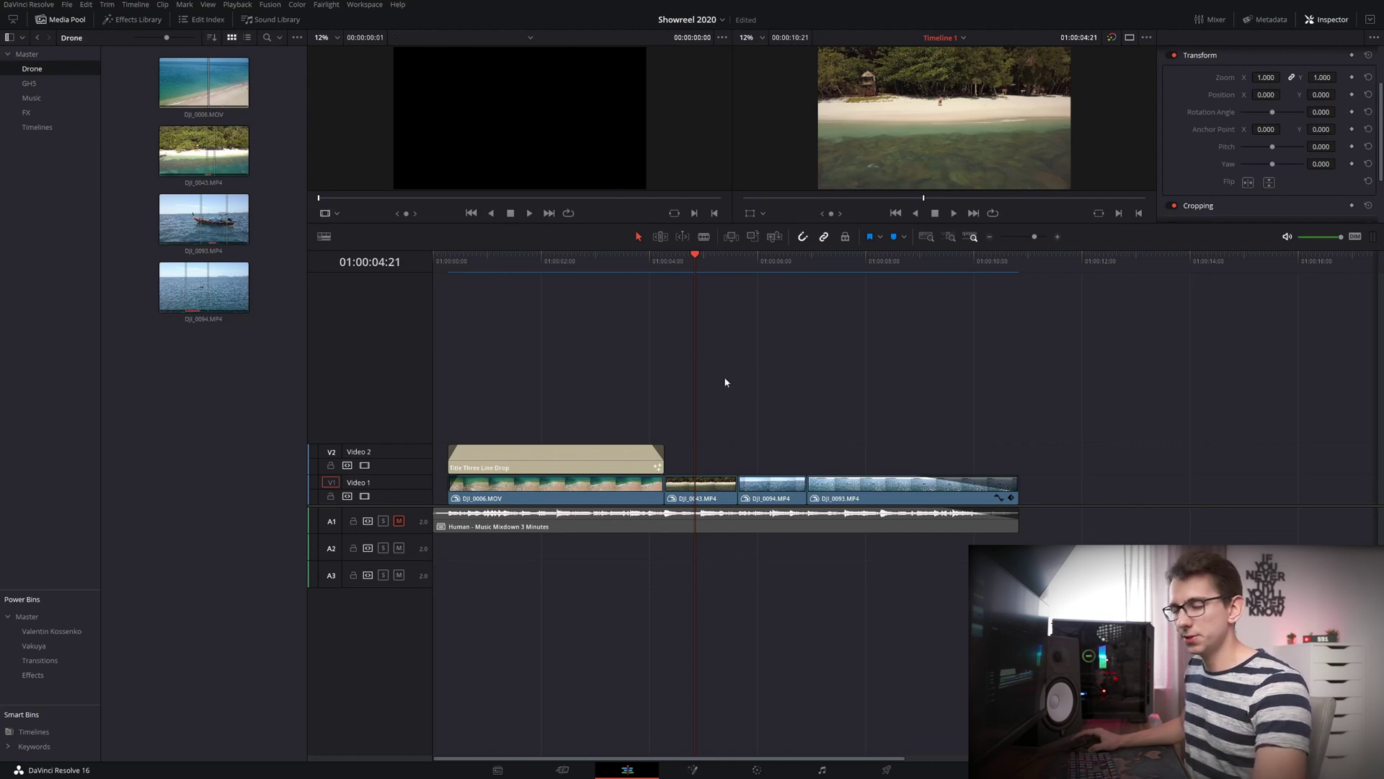
click(238, 5)
mouse_move(272, 45)
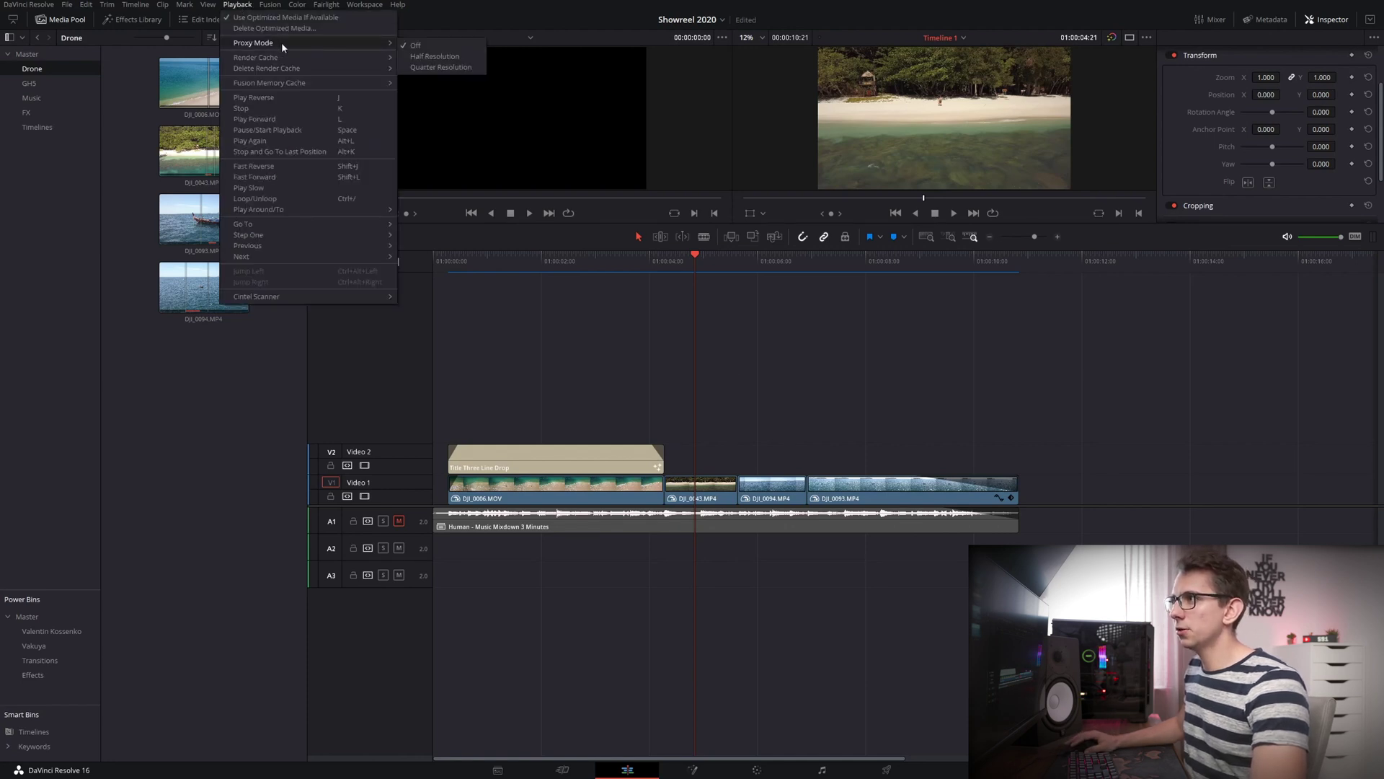
click(470, 67)
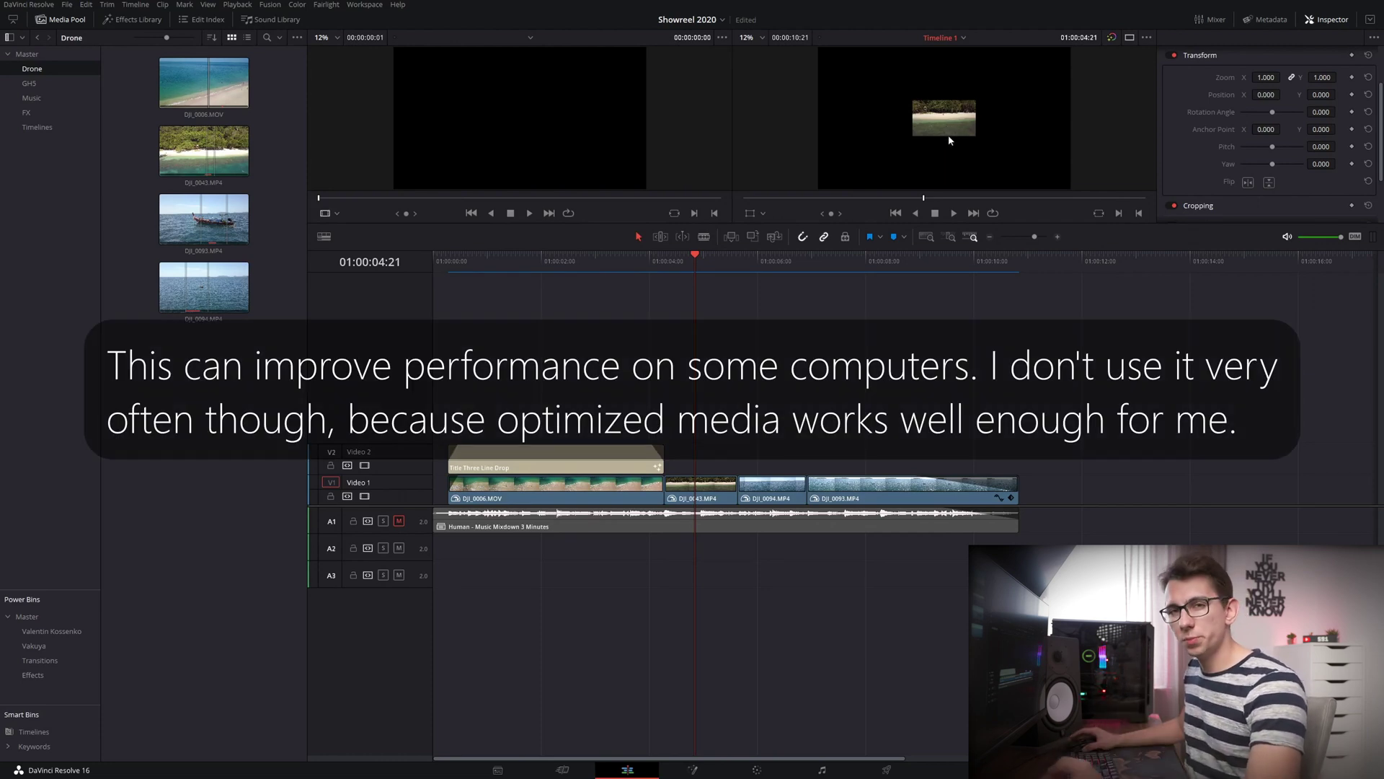
scroll(967, 129, up, 2)
scroll(967, 124, up, 3)
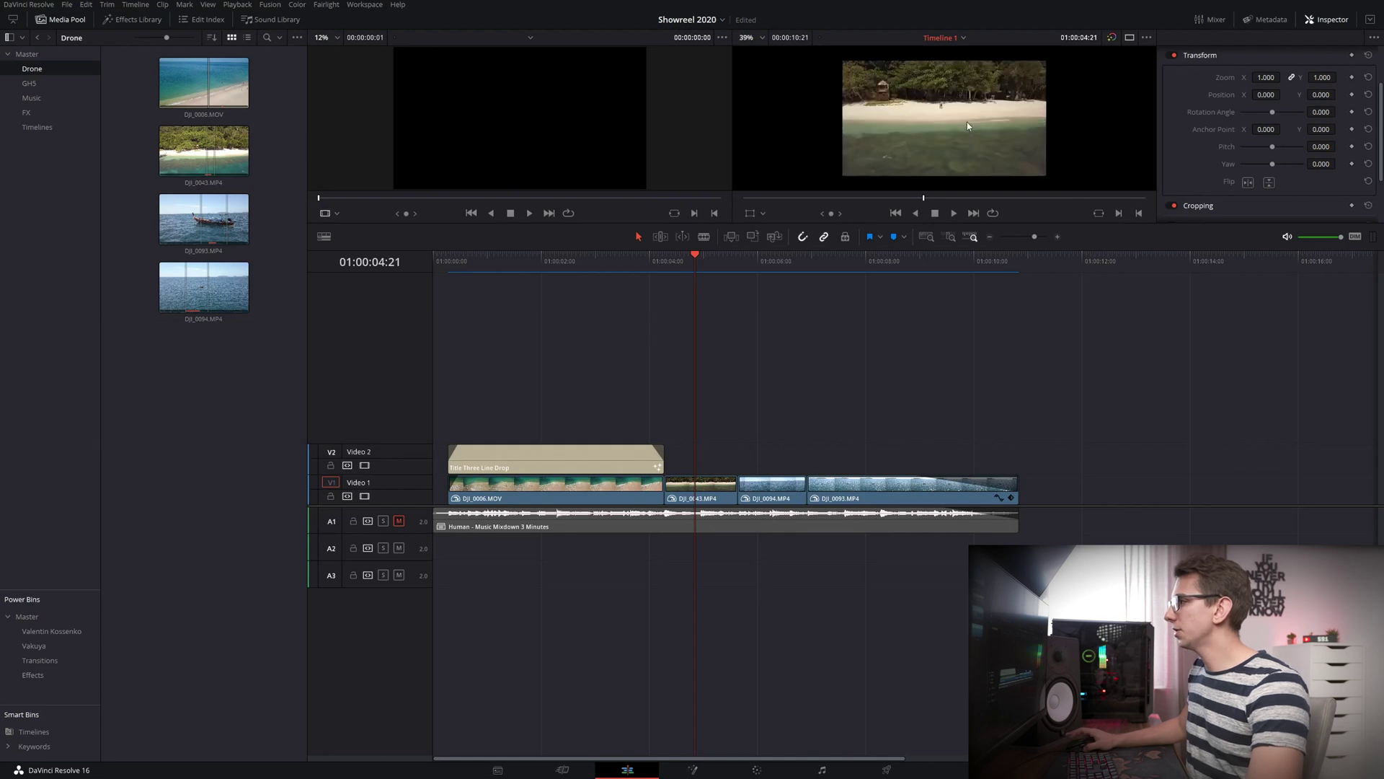
drag(687, 287, 842, 301)
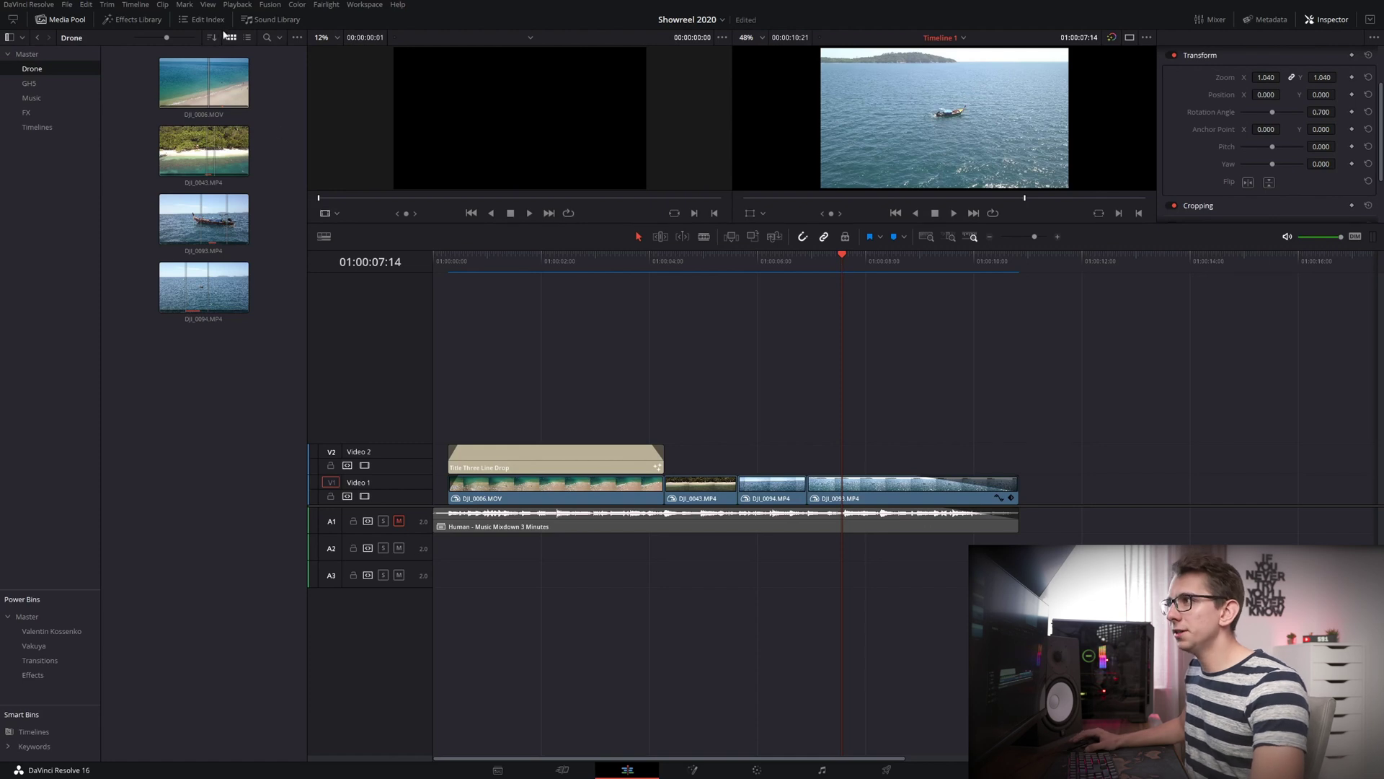
click(238, 4)
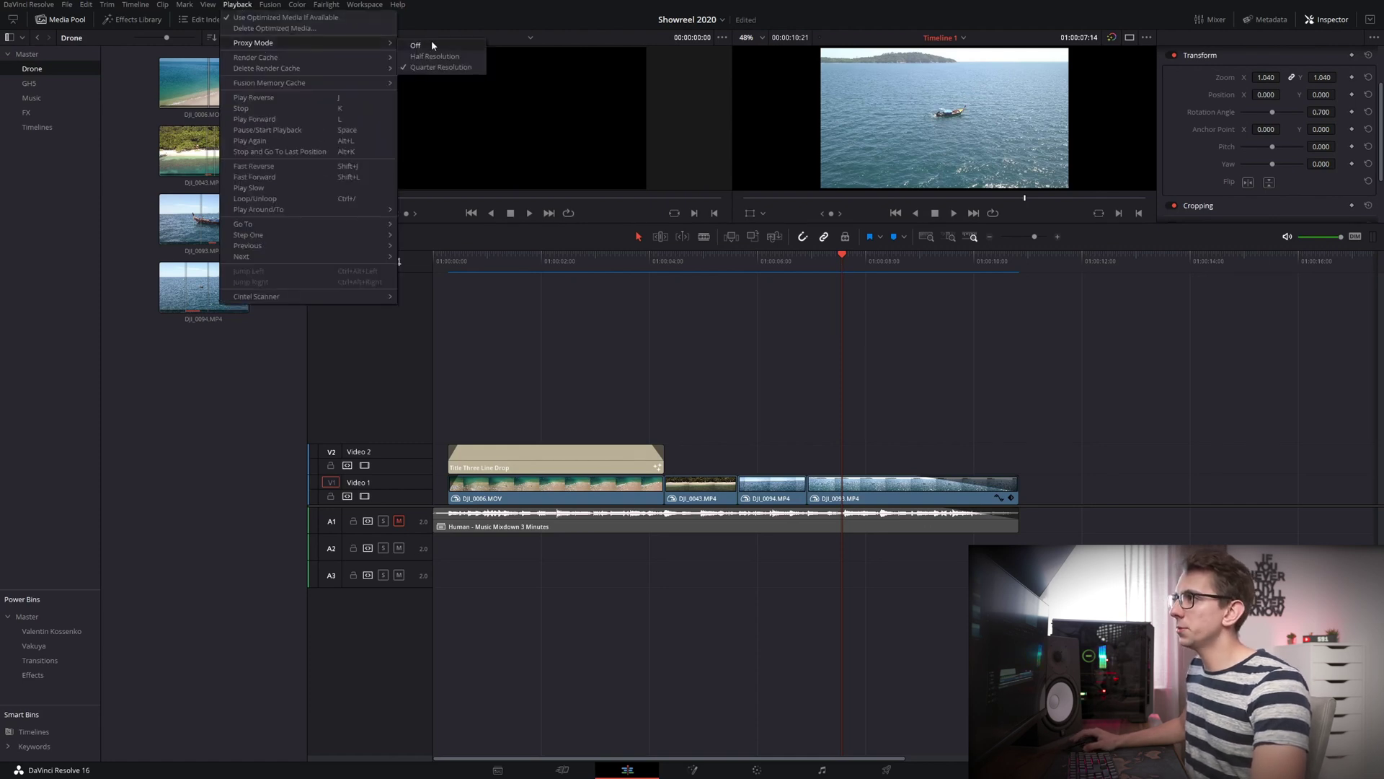
click(433, 46)
key(shift+z)
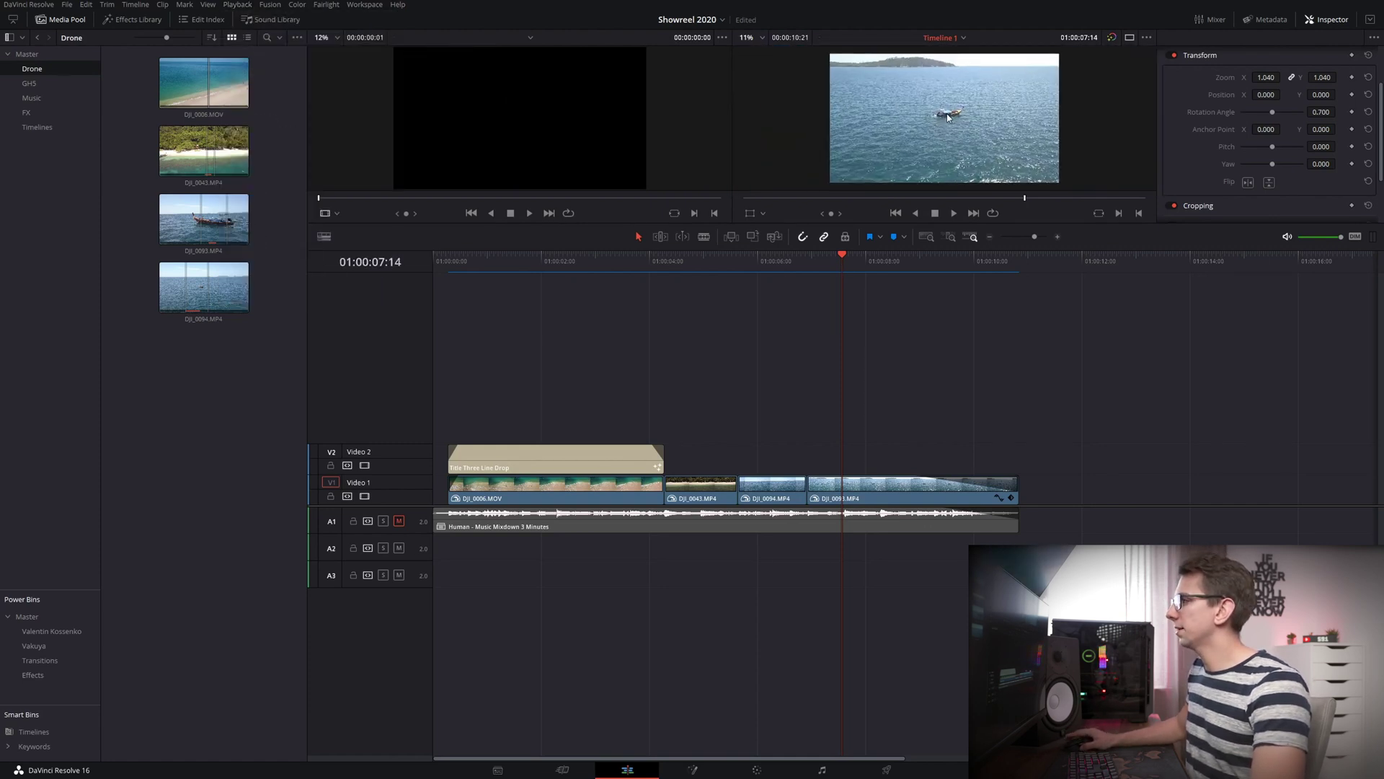
drag(837, 260, 699, 261)
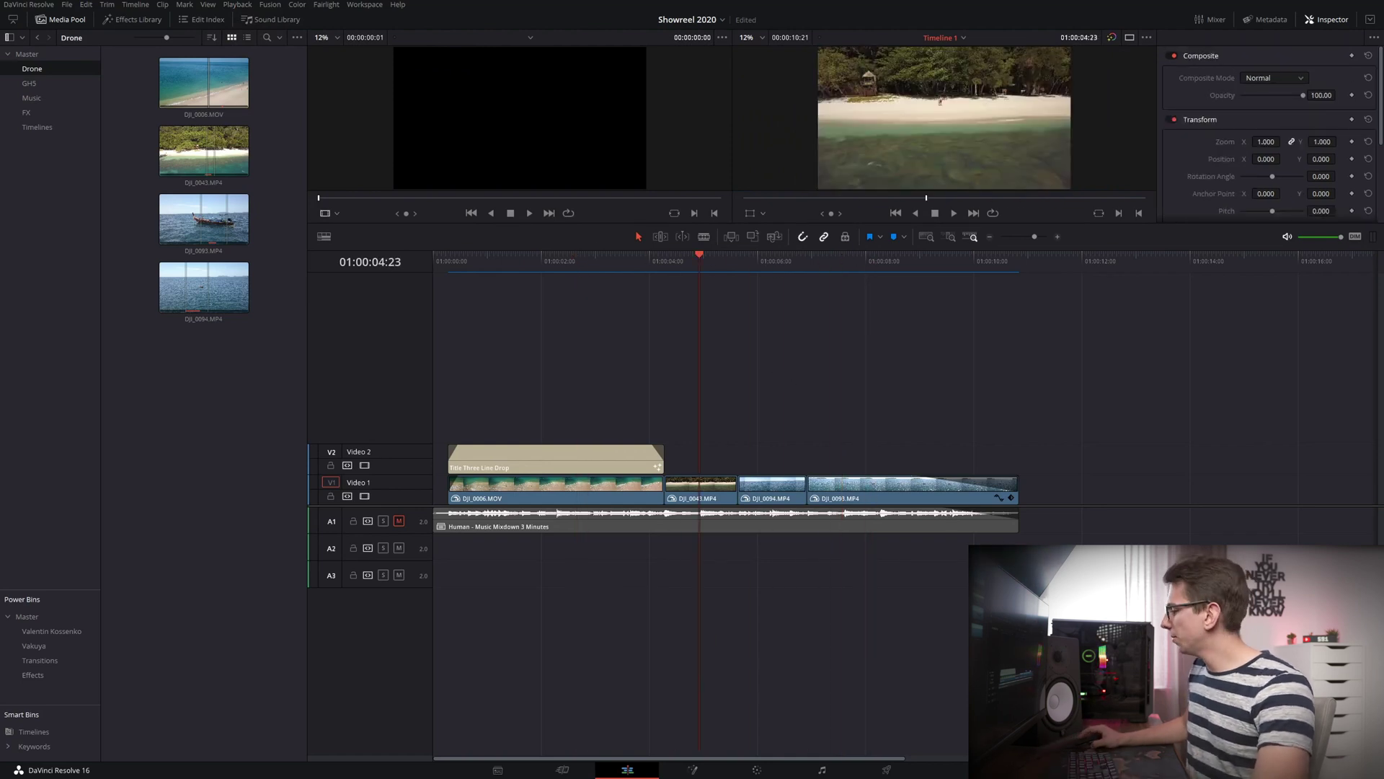
key(shift+9)
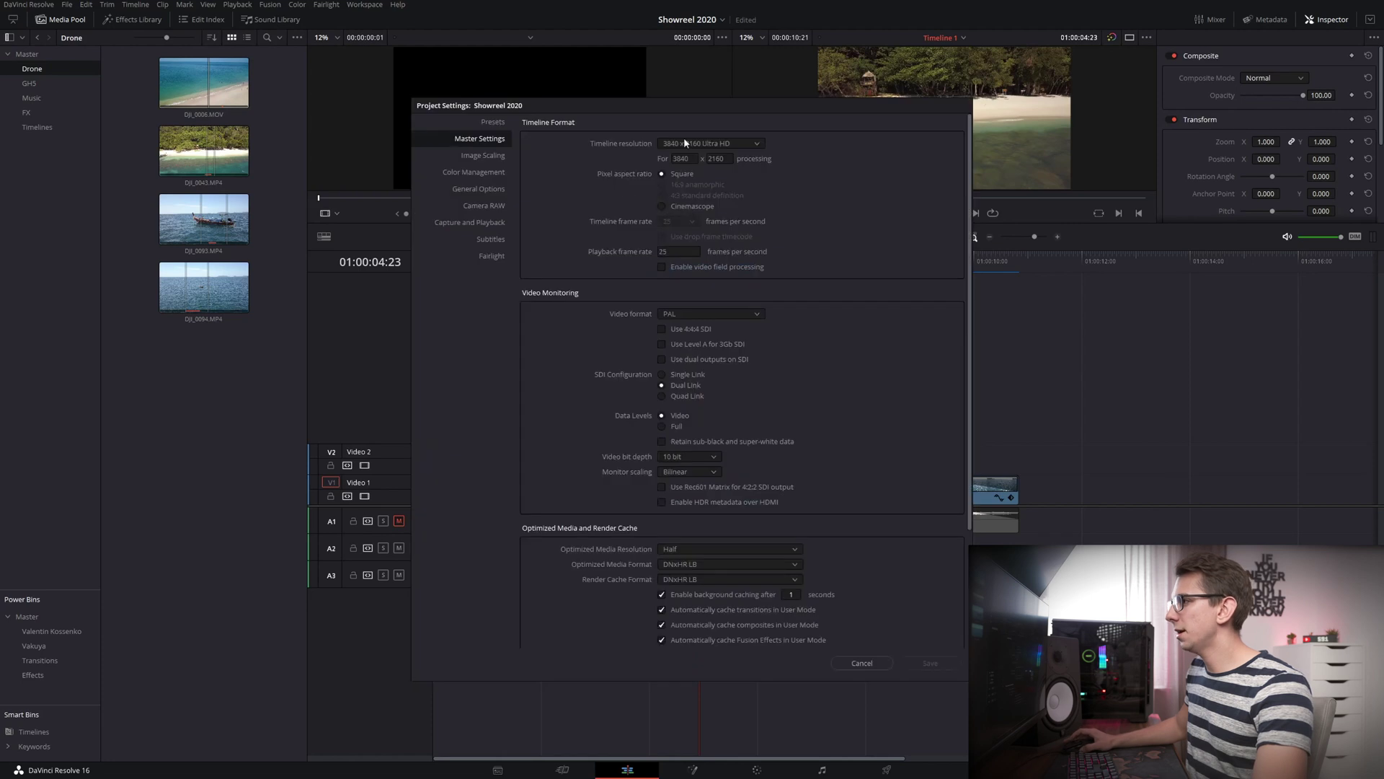
click(721, 144)
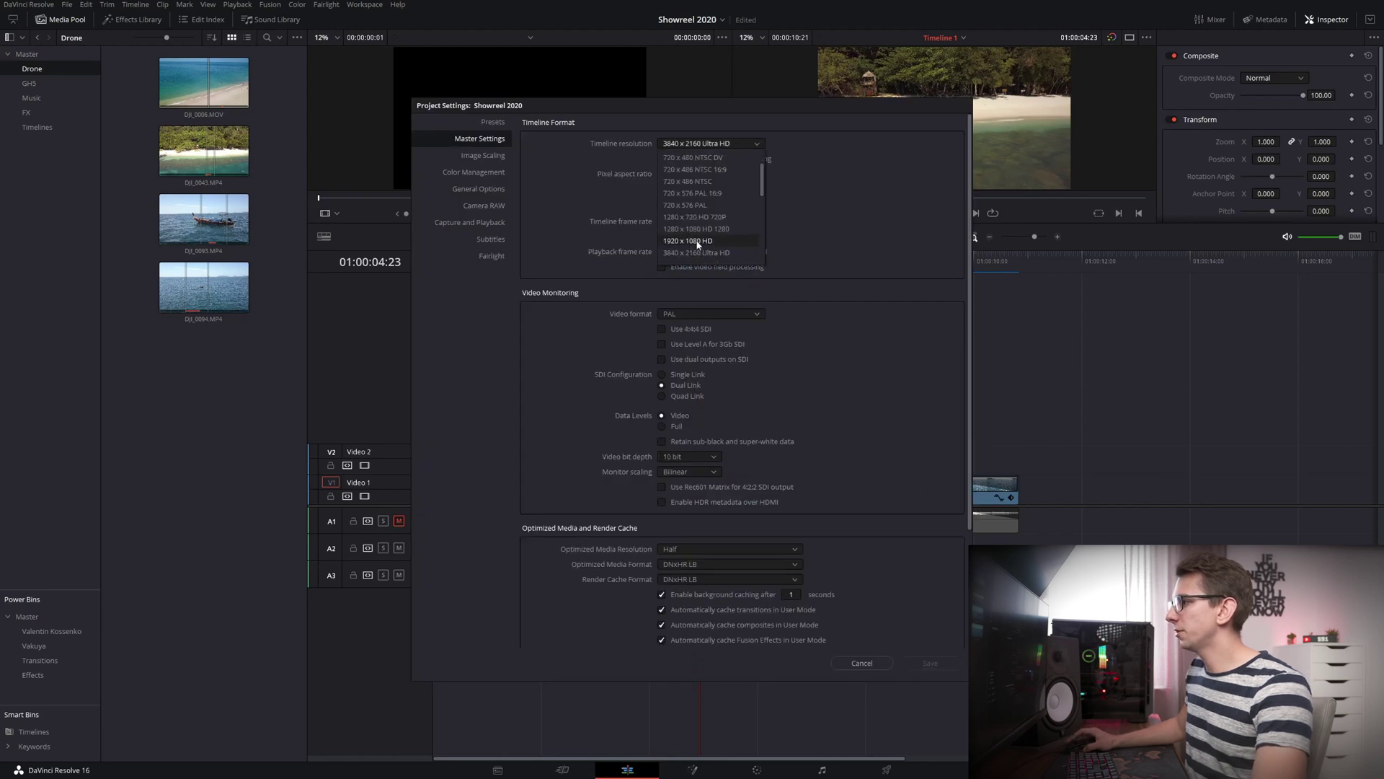
click(813, 279)
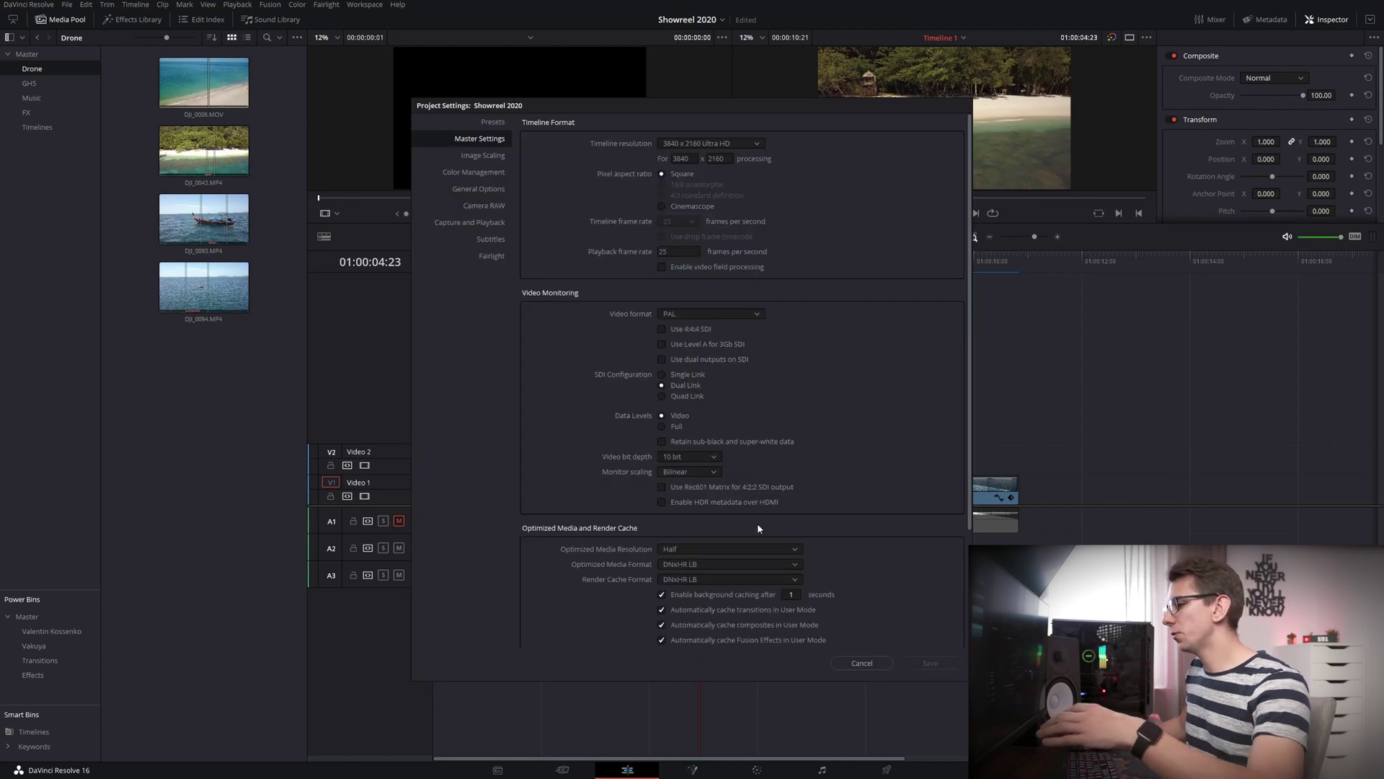
click(688, 551)
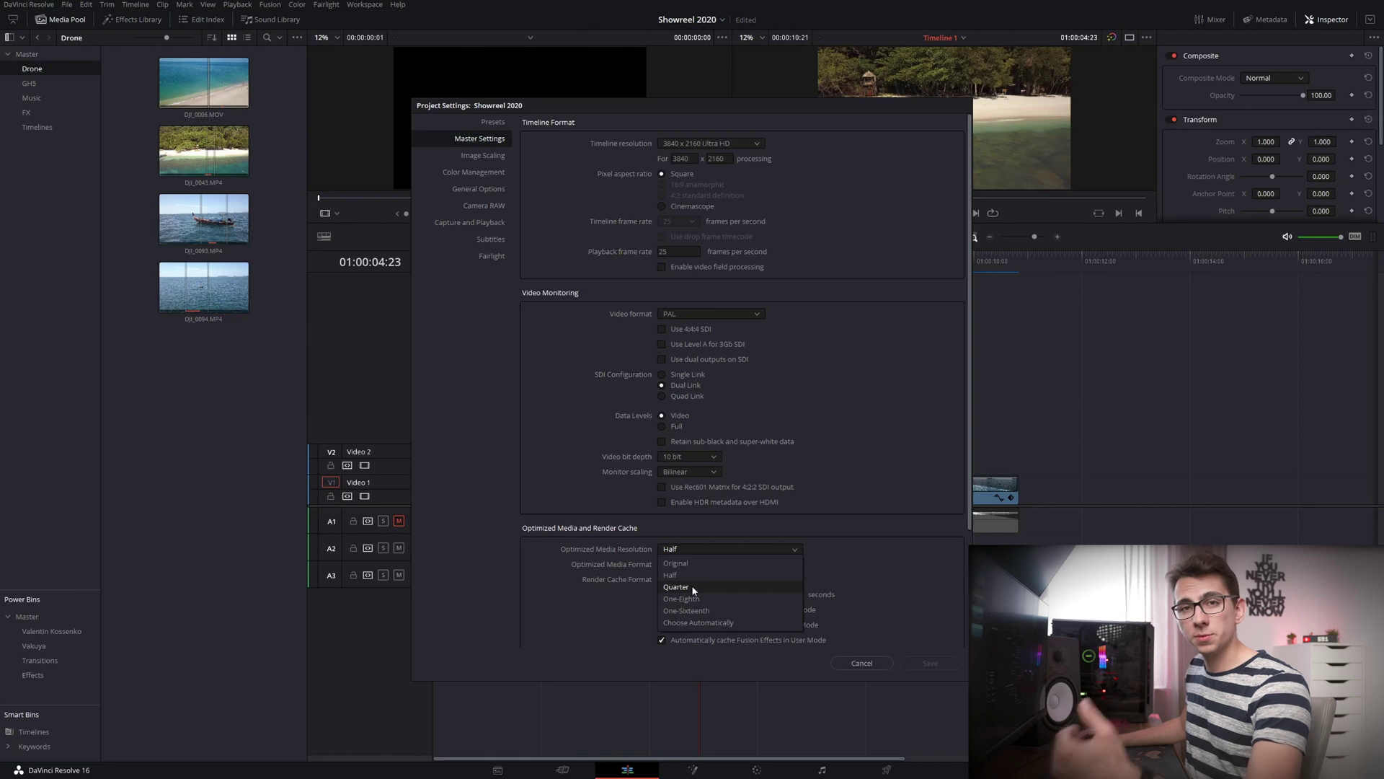
click(896, 503)
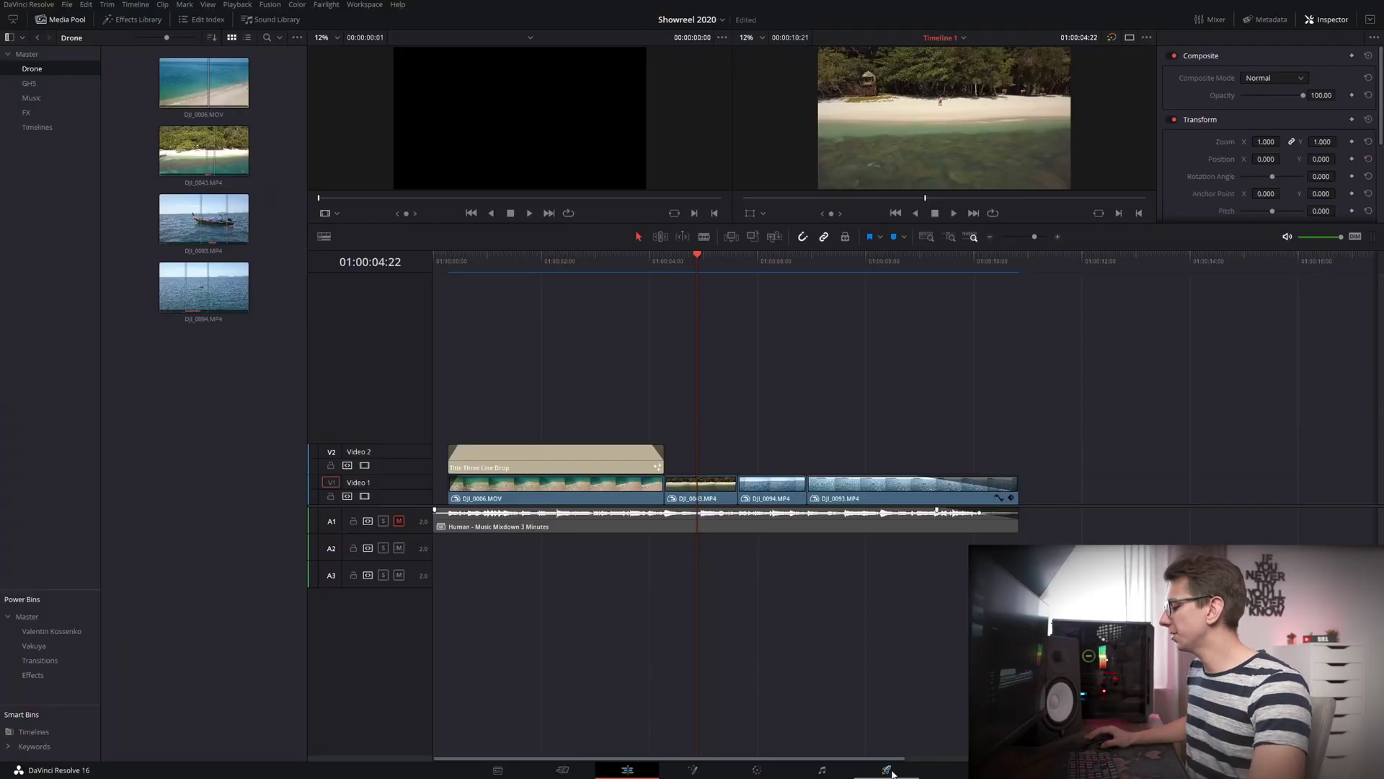
- Go to the Deliver page and expand the render's Advanced Settings
click(887, 770)
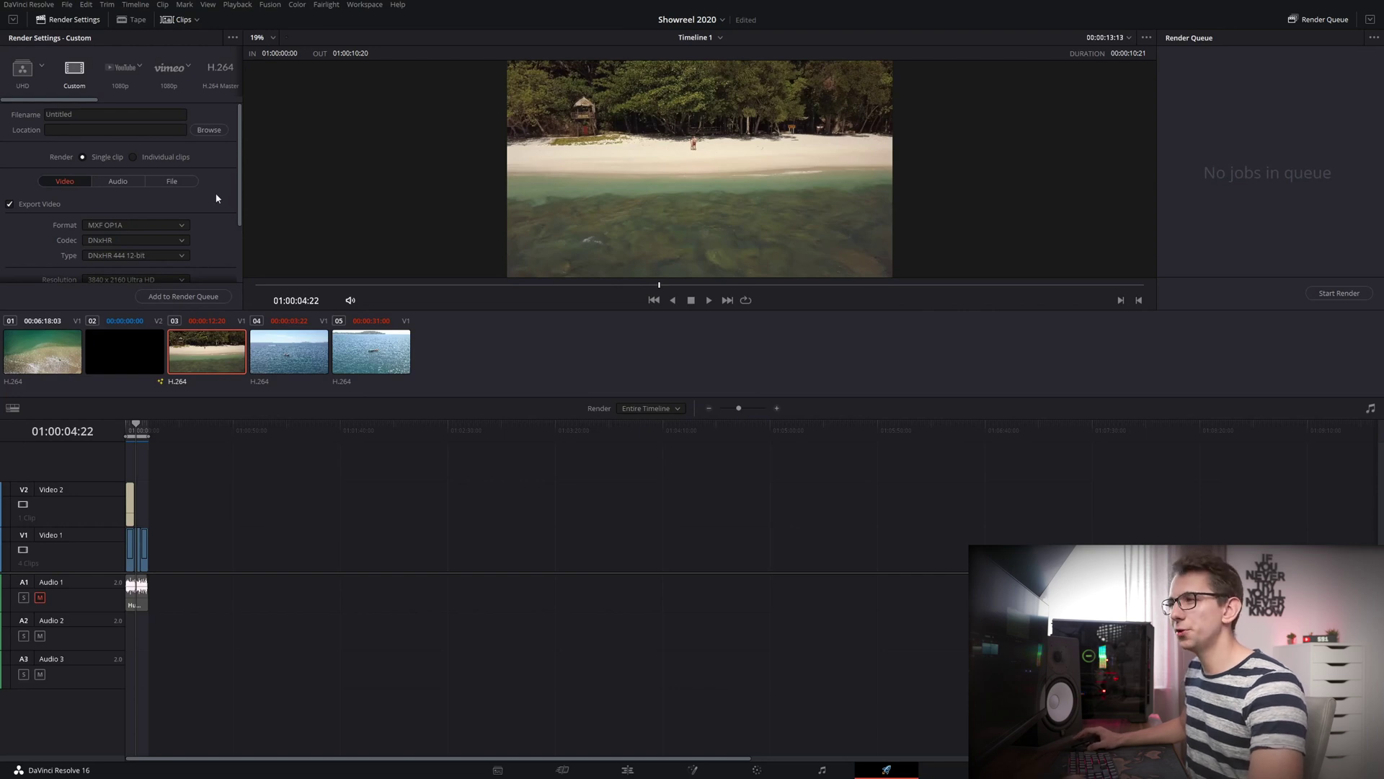
drag(240, 165, 234, 246)
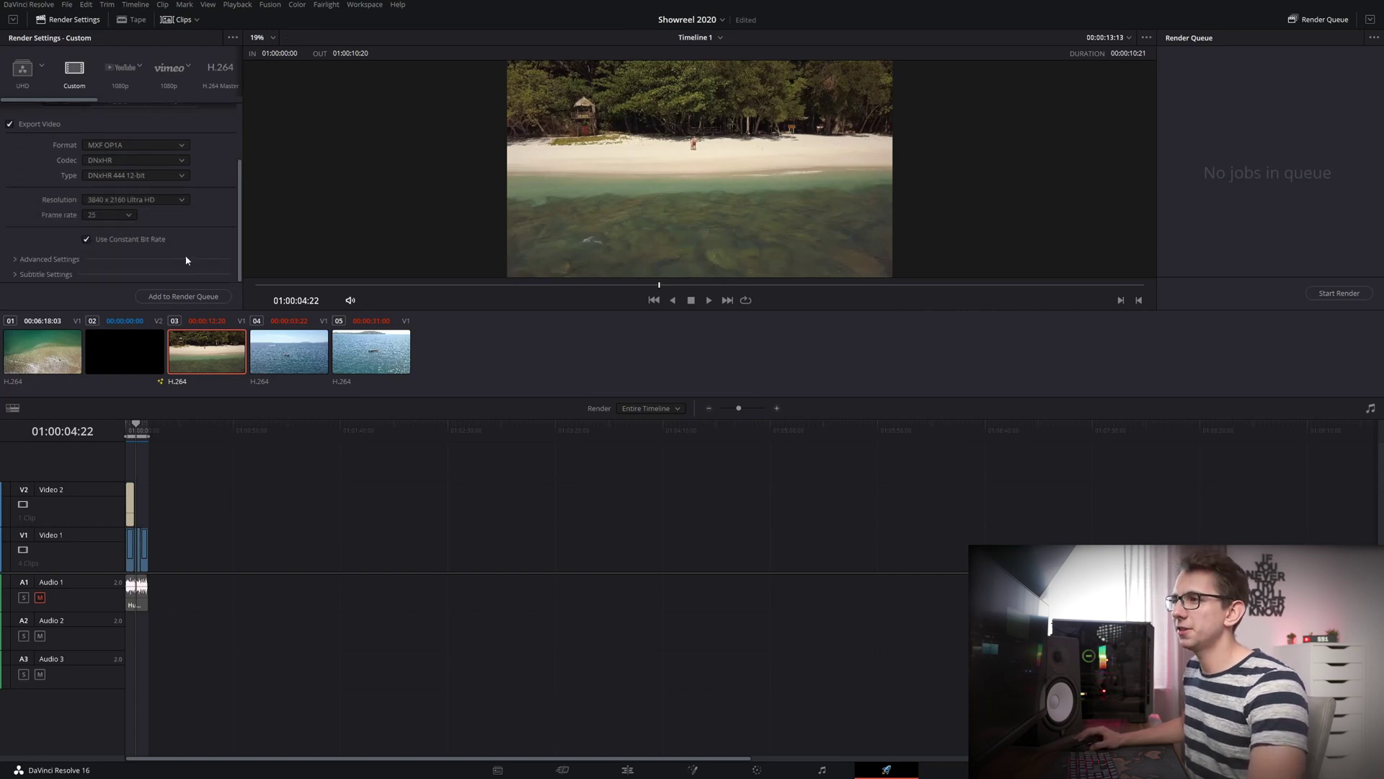
scroll(137, 238, up, 3)
scroll(108, 217, down, 3)
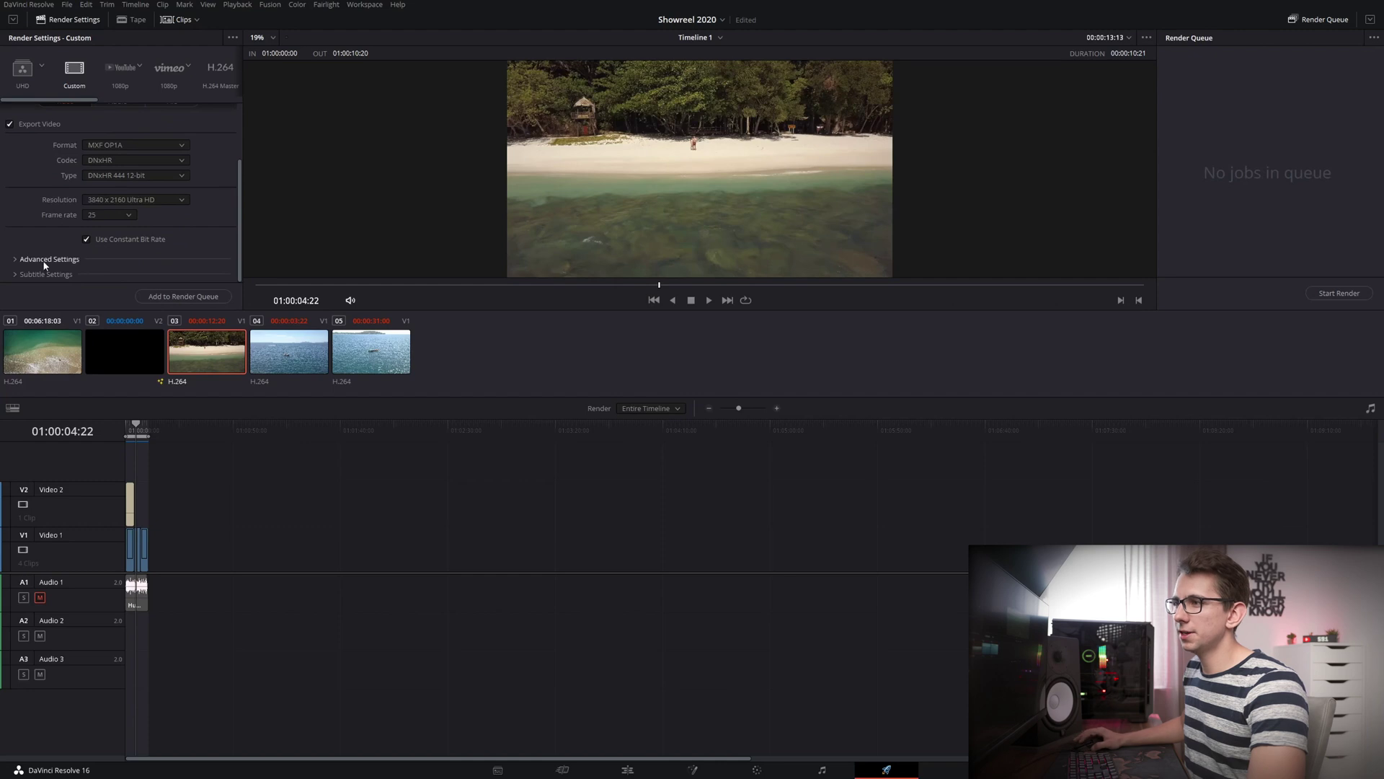
click(45, 260)
scroll(197, 193, down, 8)
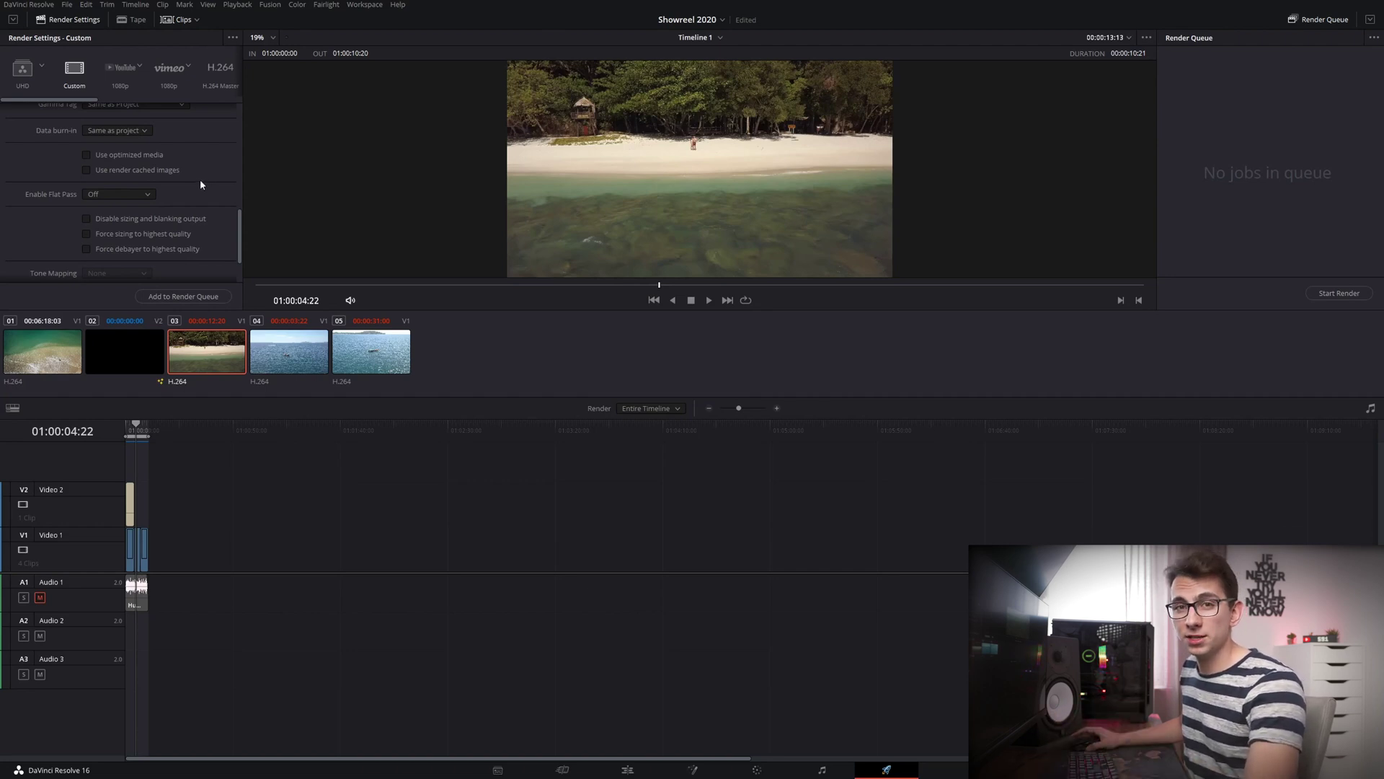
- Leave Use optimized media and Use render cached images unchecked, then return to the Edit page
click(87, 170)
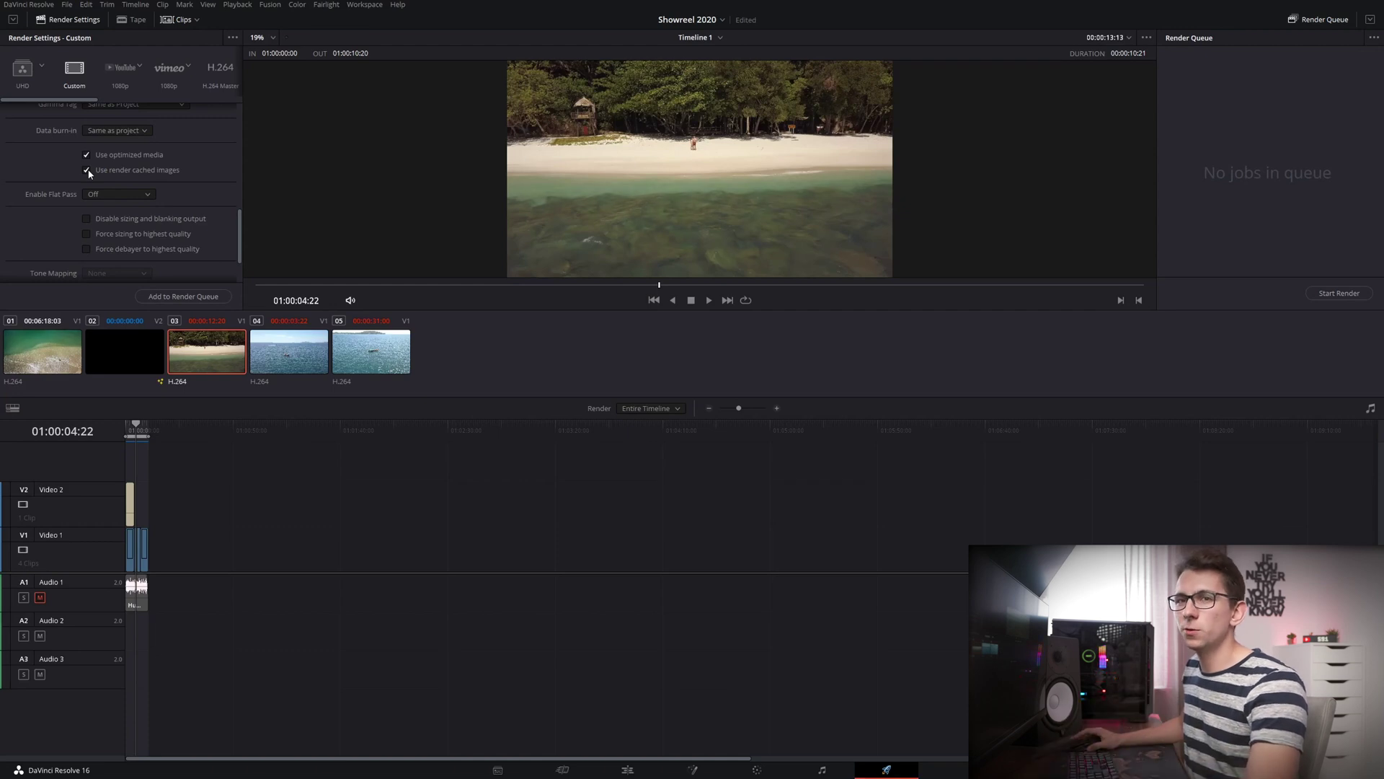
click(87, 170)
click(87, 154)
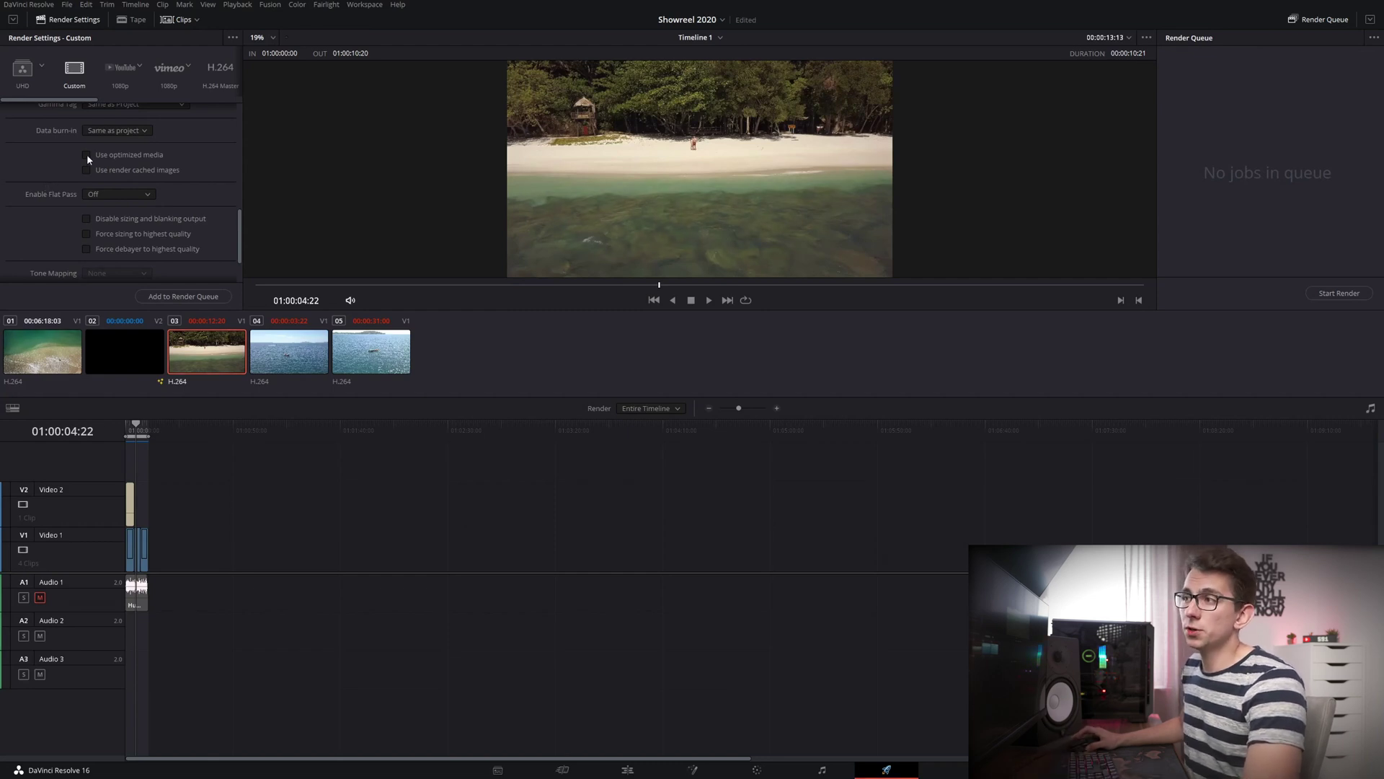
click(85, 172)
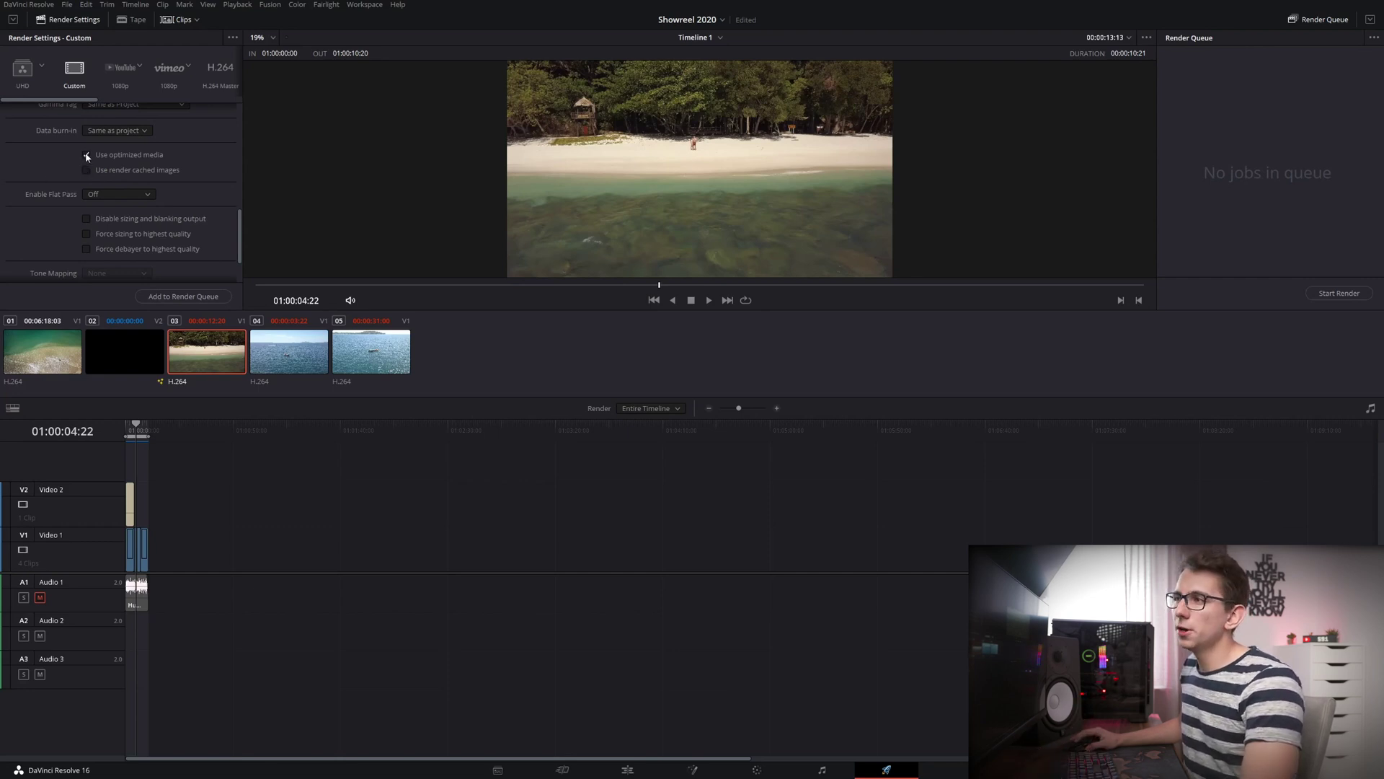
click(627, 769)
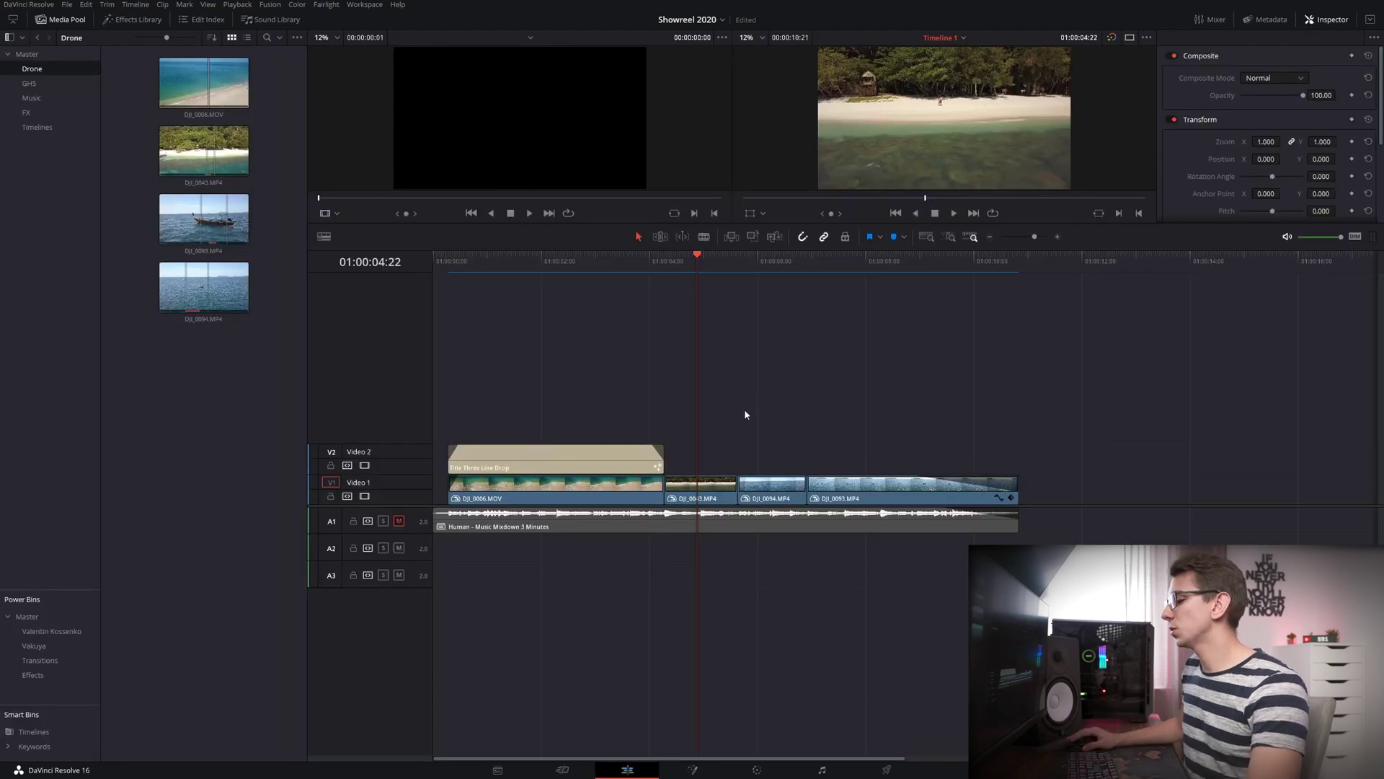
click(758, 770)
click(238, 5)
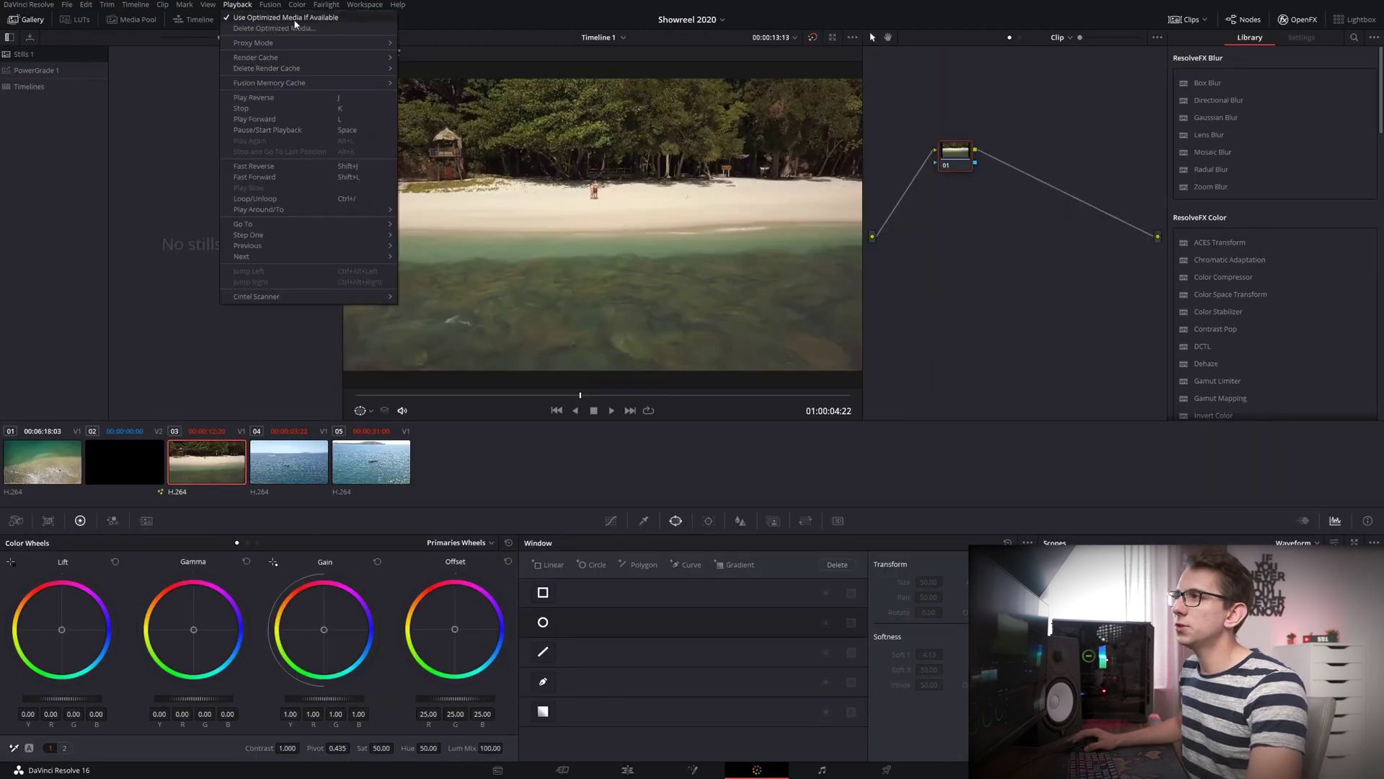
click(344, 18)
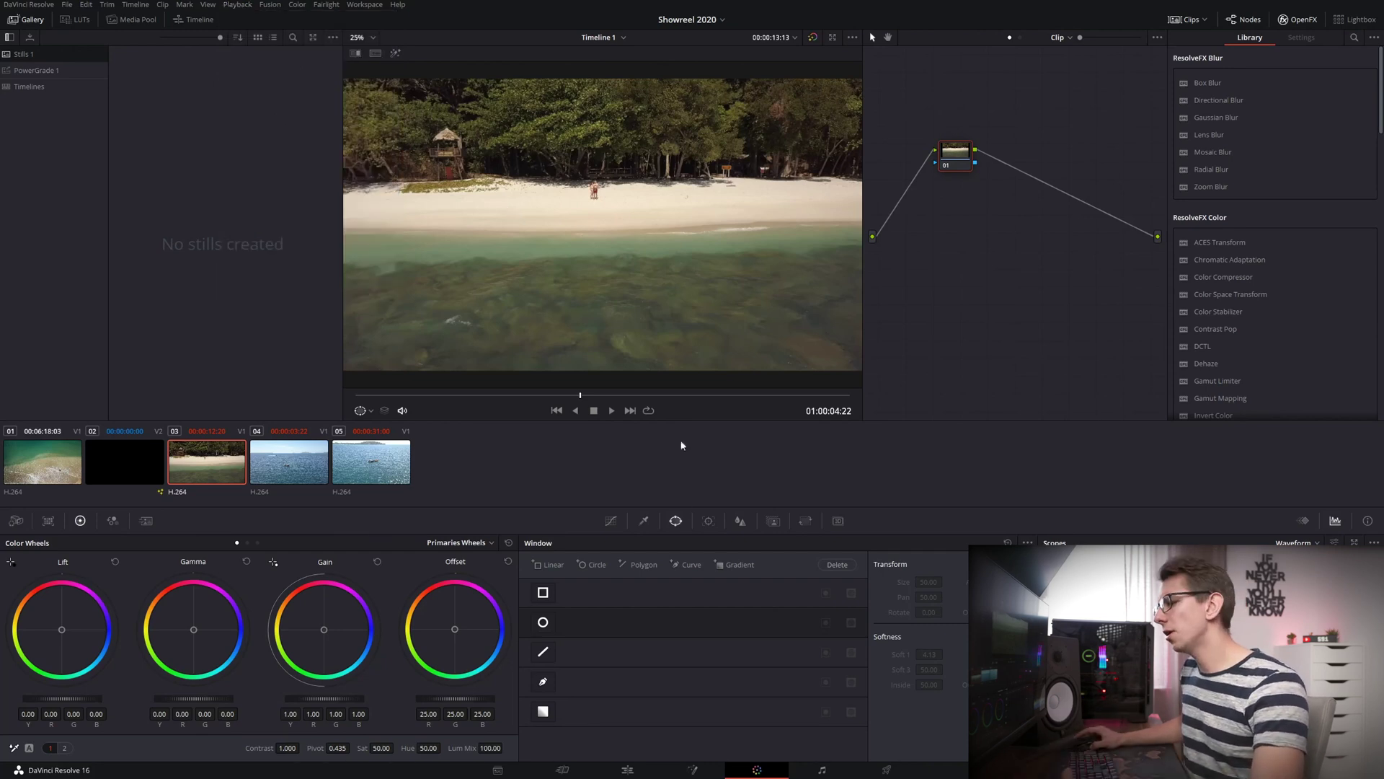
click(644, 521)
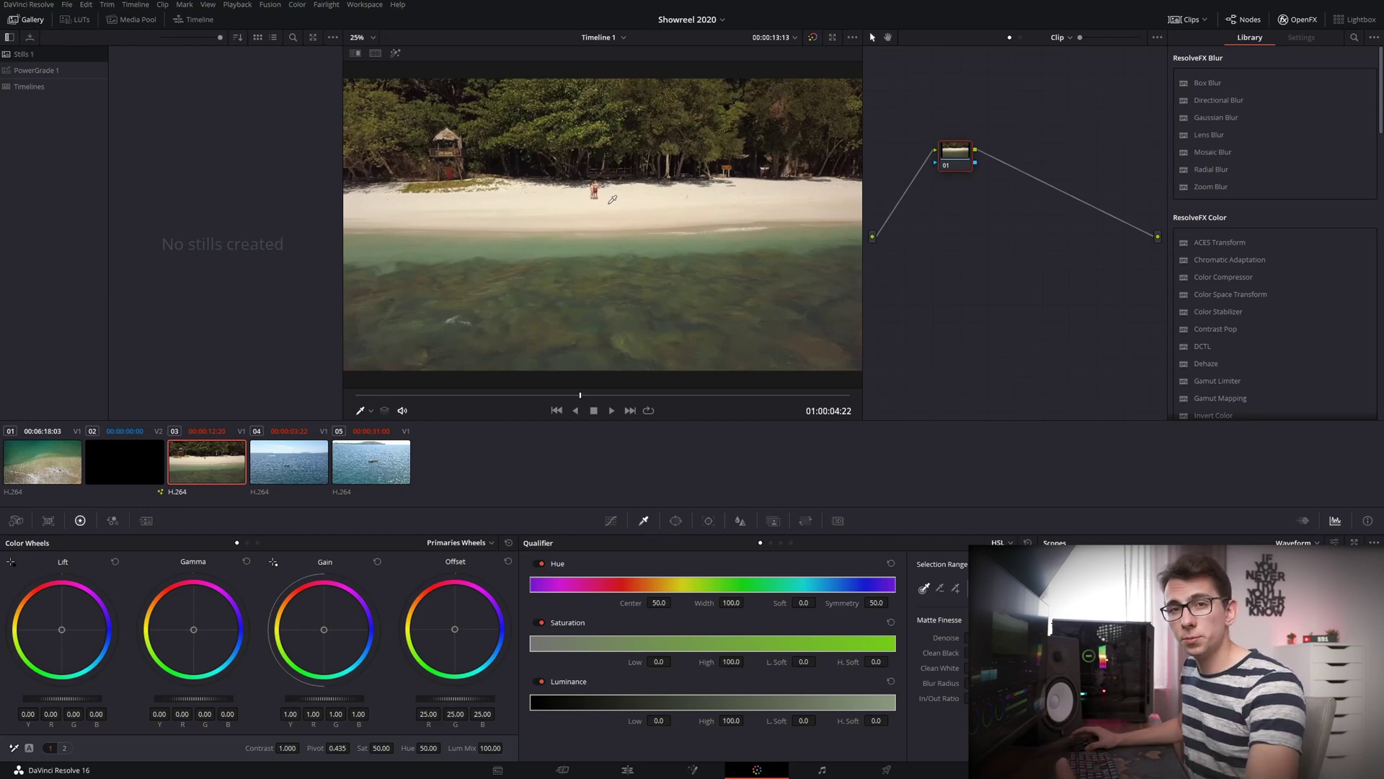
click(237, 4)
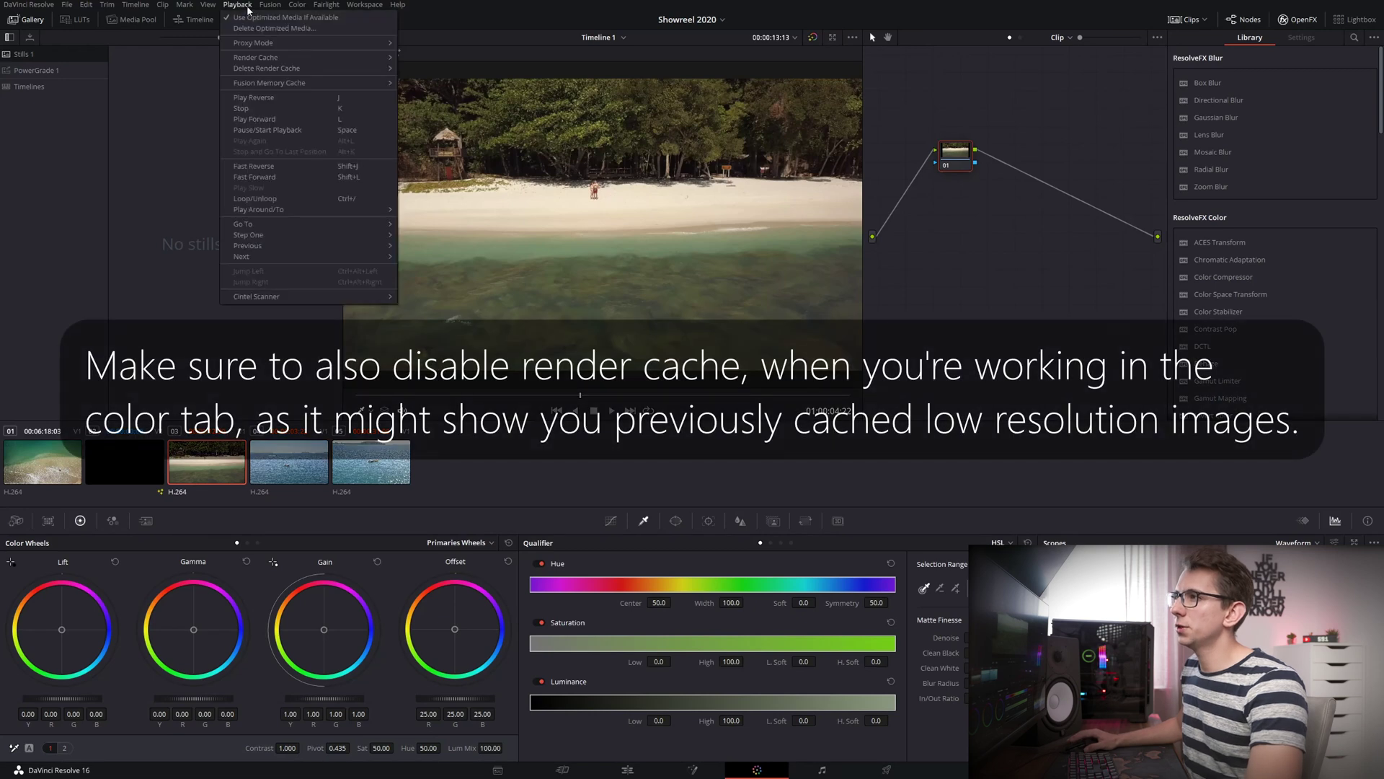
click(263, 18)
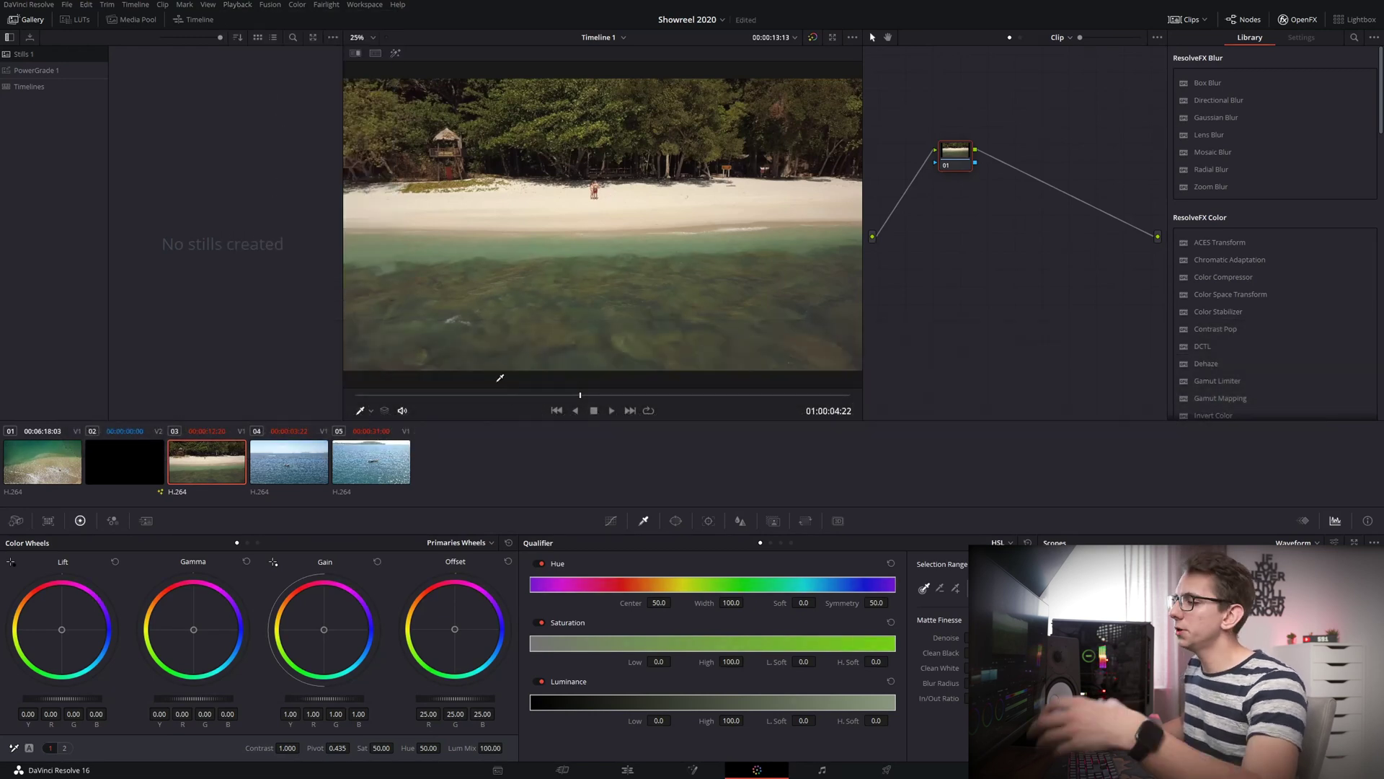
click(48, 520)
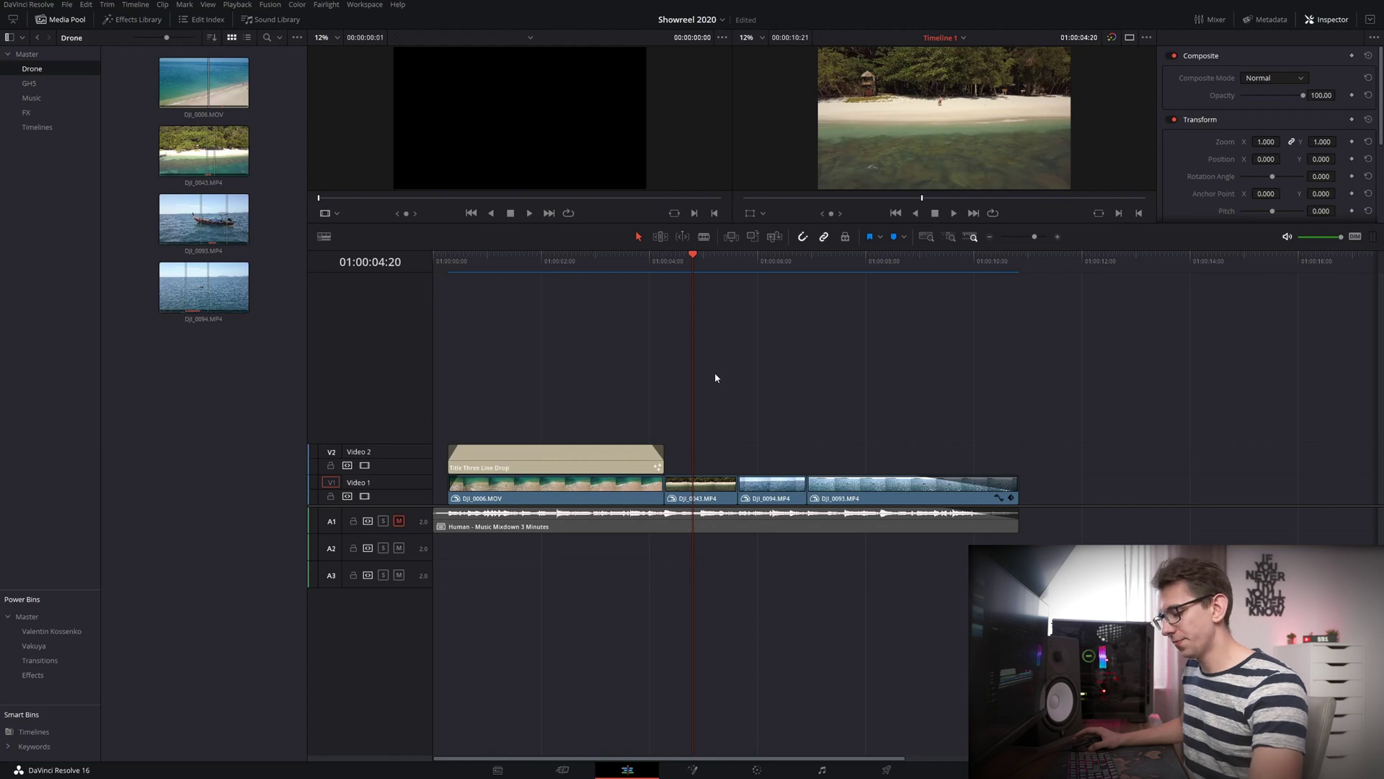
- Open the project's folder inside CacheClip and check its Info.txt to confirm the project
key(alt+Tab)
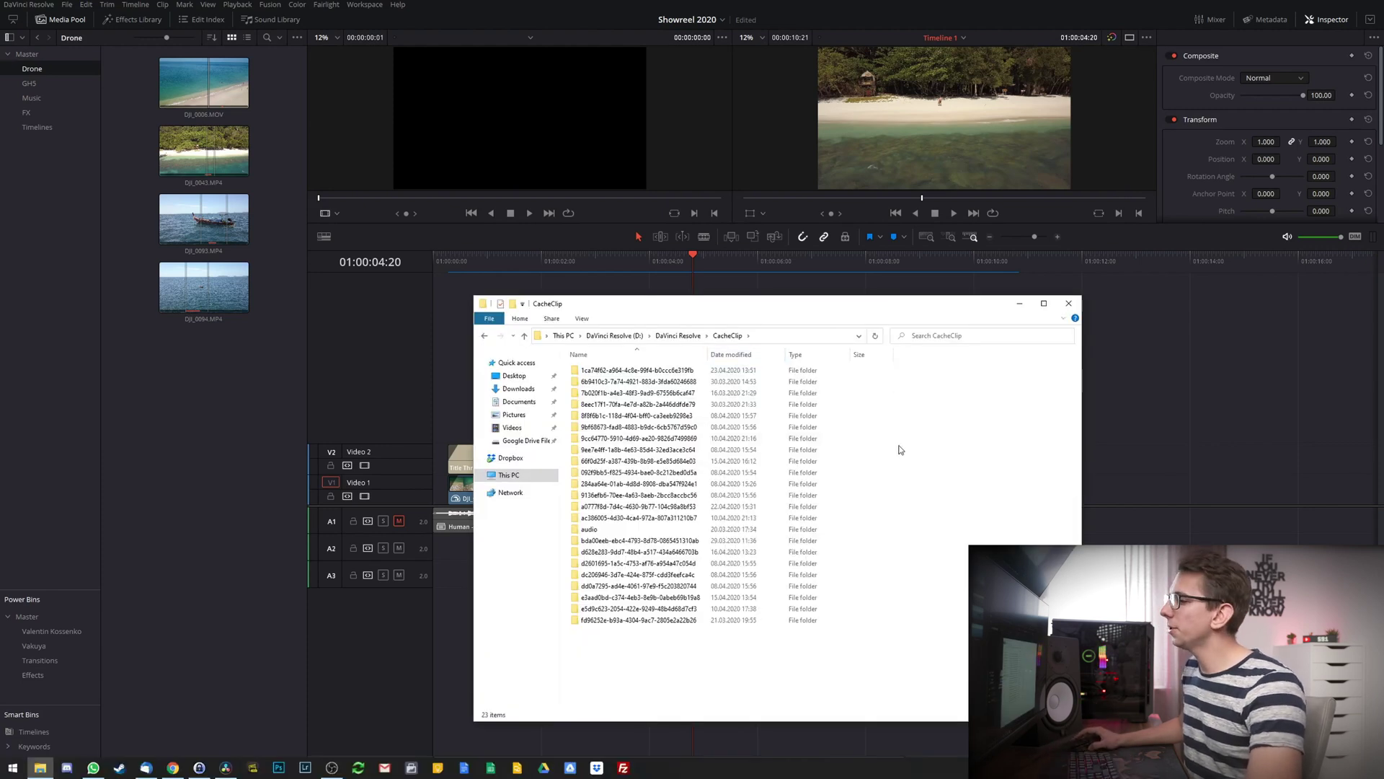
click(713, 370)
double_click(697, 371)
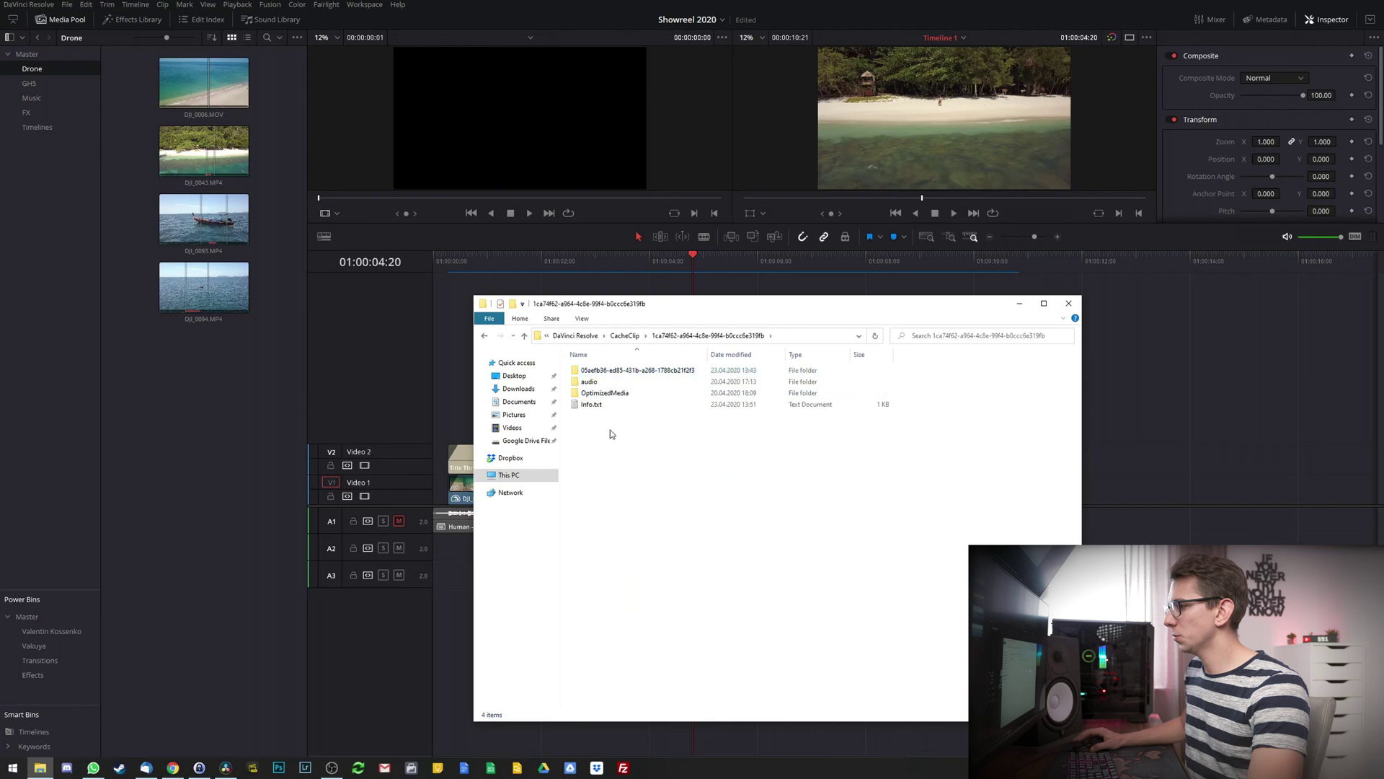
double_click(610, 405)
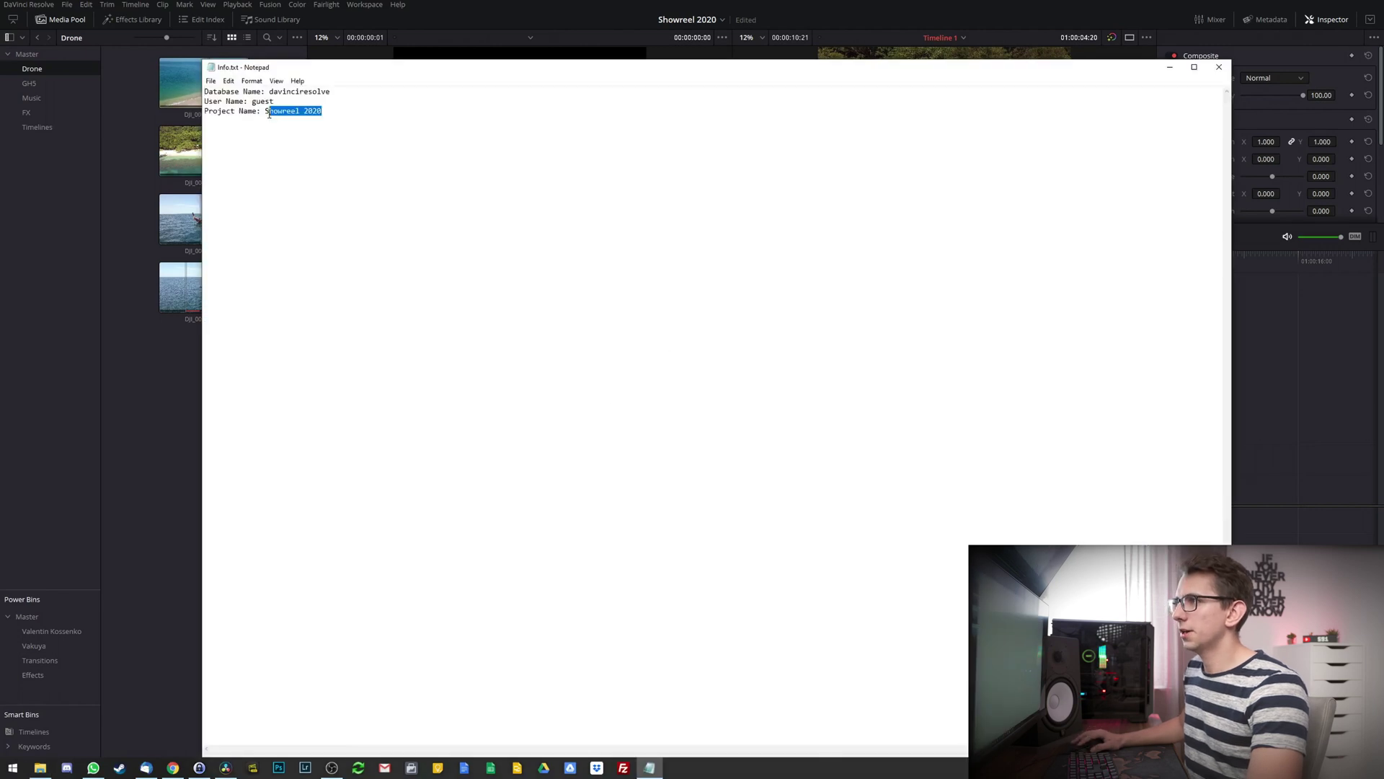
click(1221, 70)
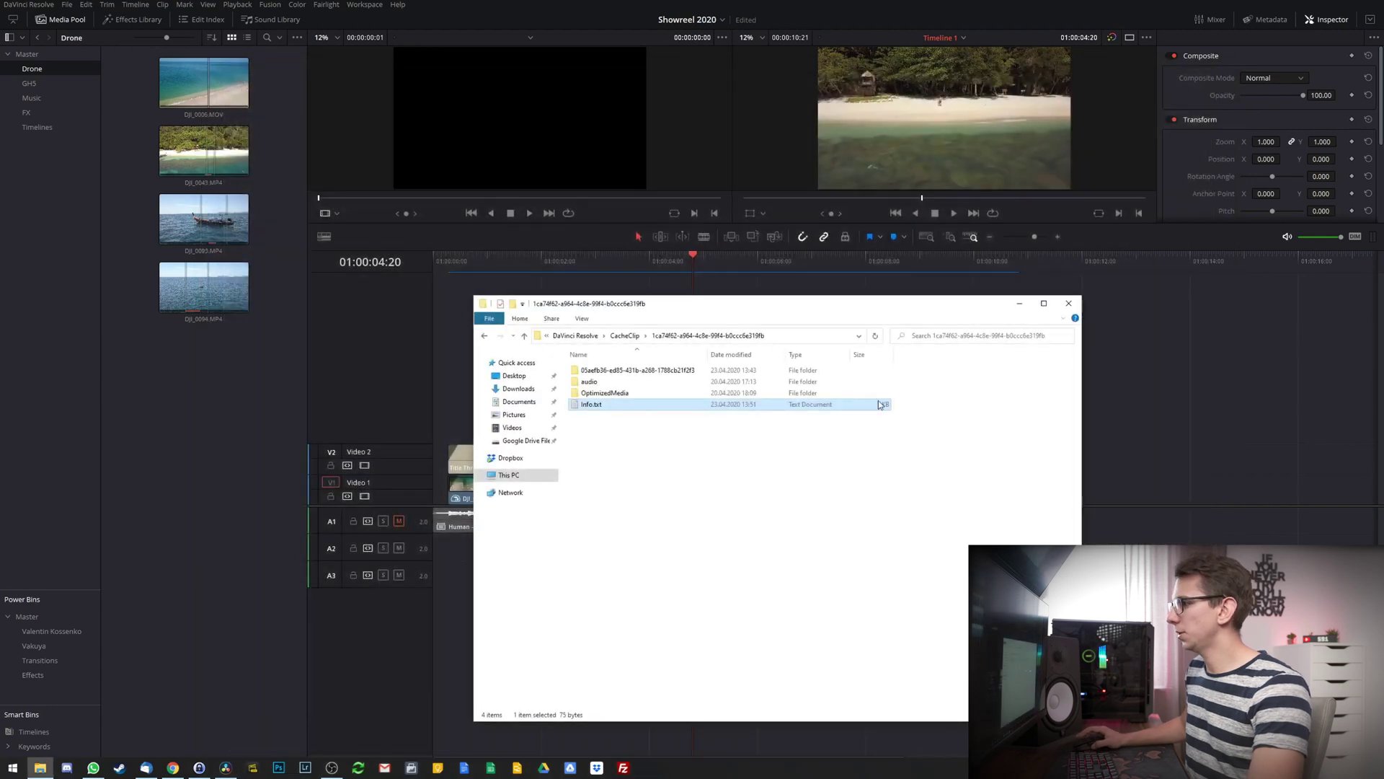
click(607, 442)
- Open the OptimizedMedia folder and its first subfolder of .dvcc files
mouse_move(610, 398)
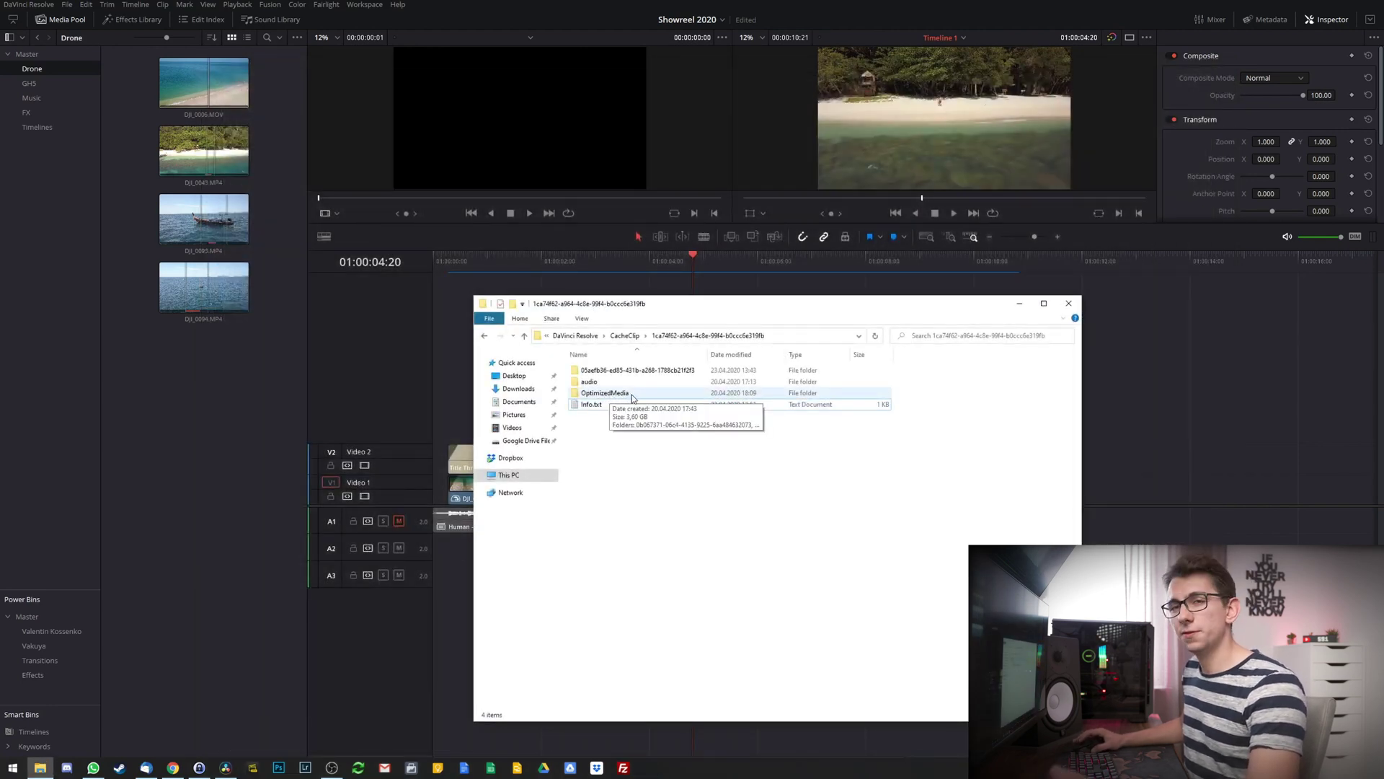
double_click(629, 398)
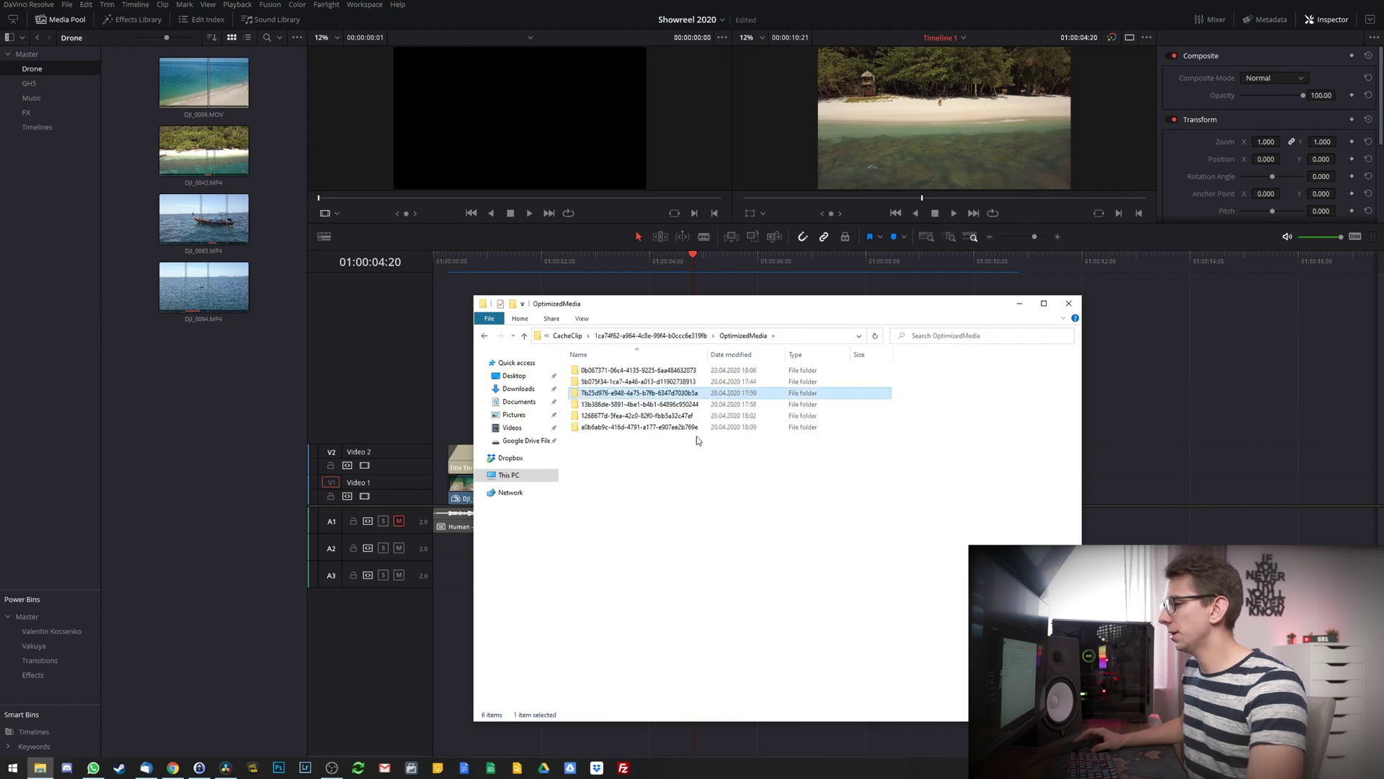
double_click(652, 370)
key(alt+Left)
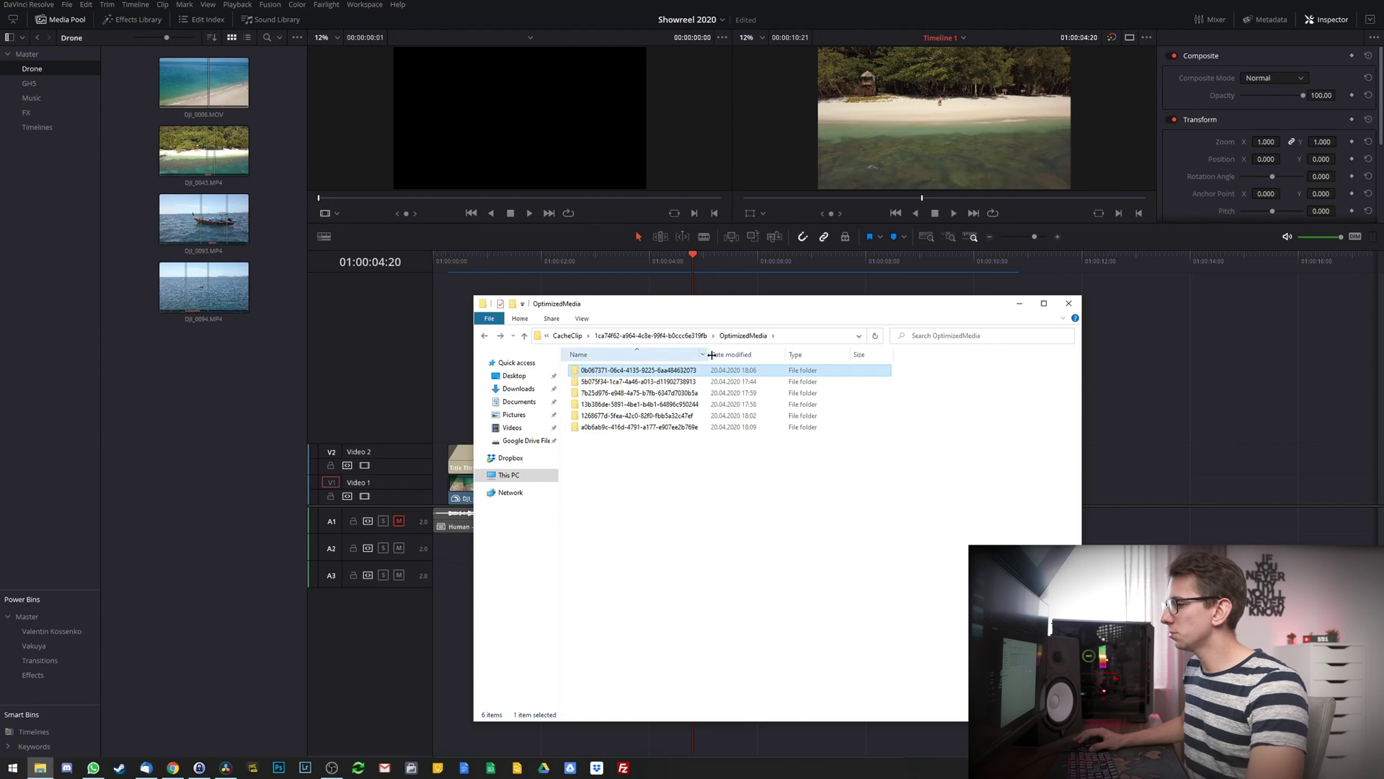
double_click(647, 372)
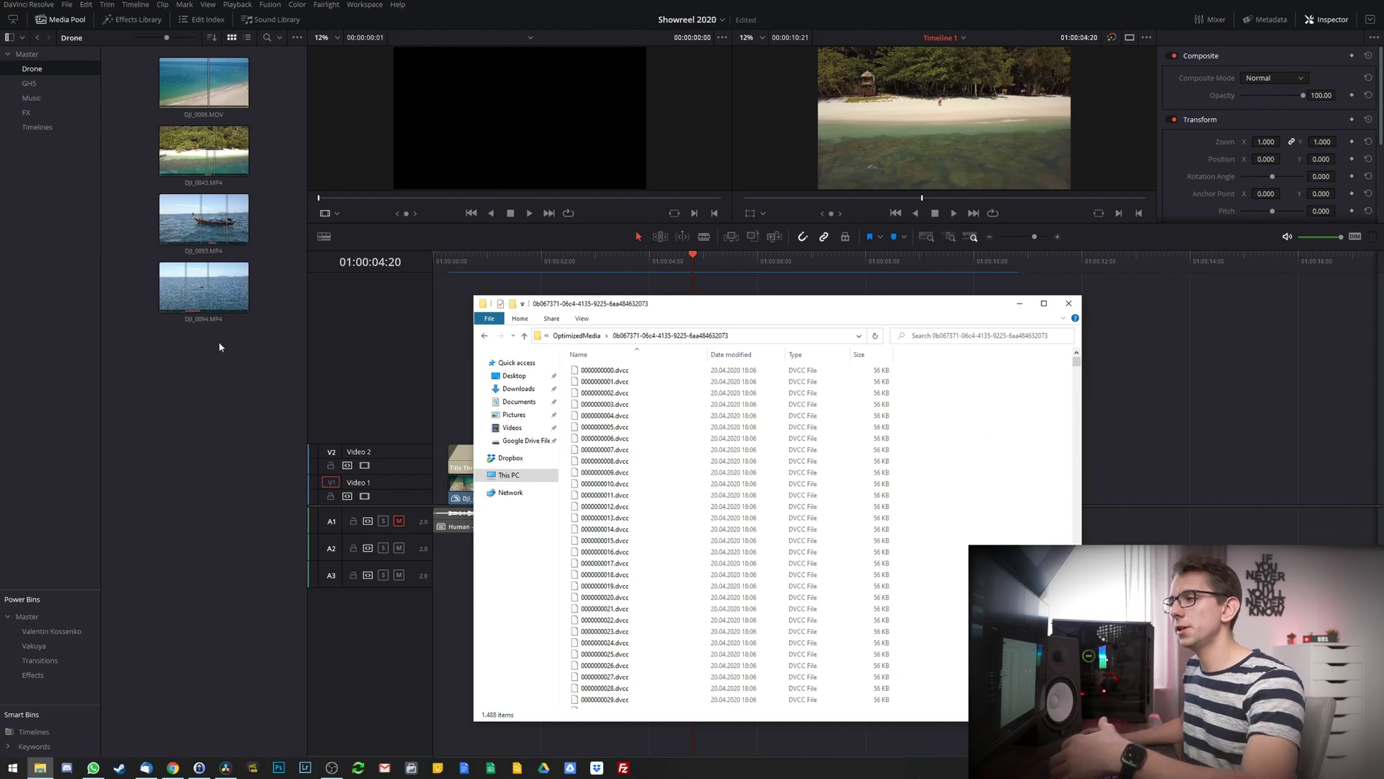
- Select the four Drone clips and run Rediscover Optimized Media on them
drag(246, 395, 184, 50)
right_click(198, 87)
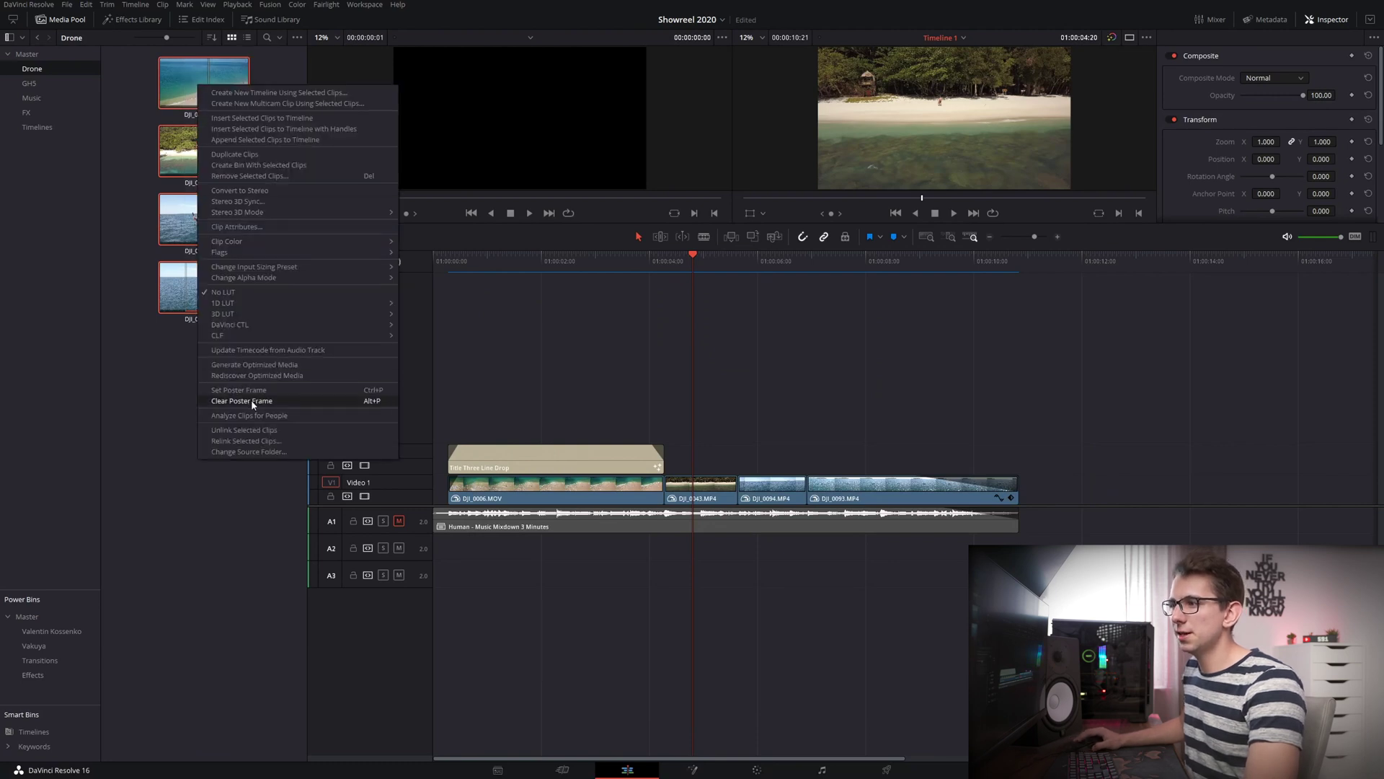
click(316, 376)
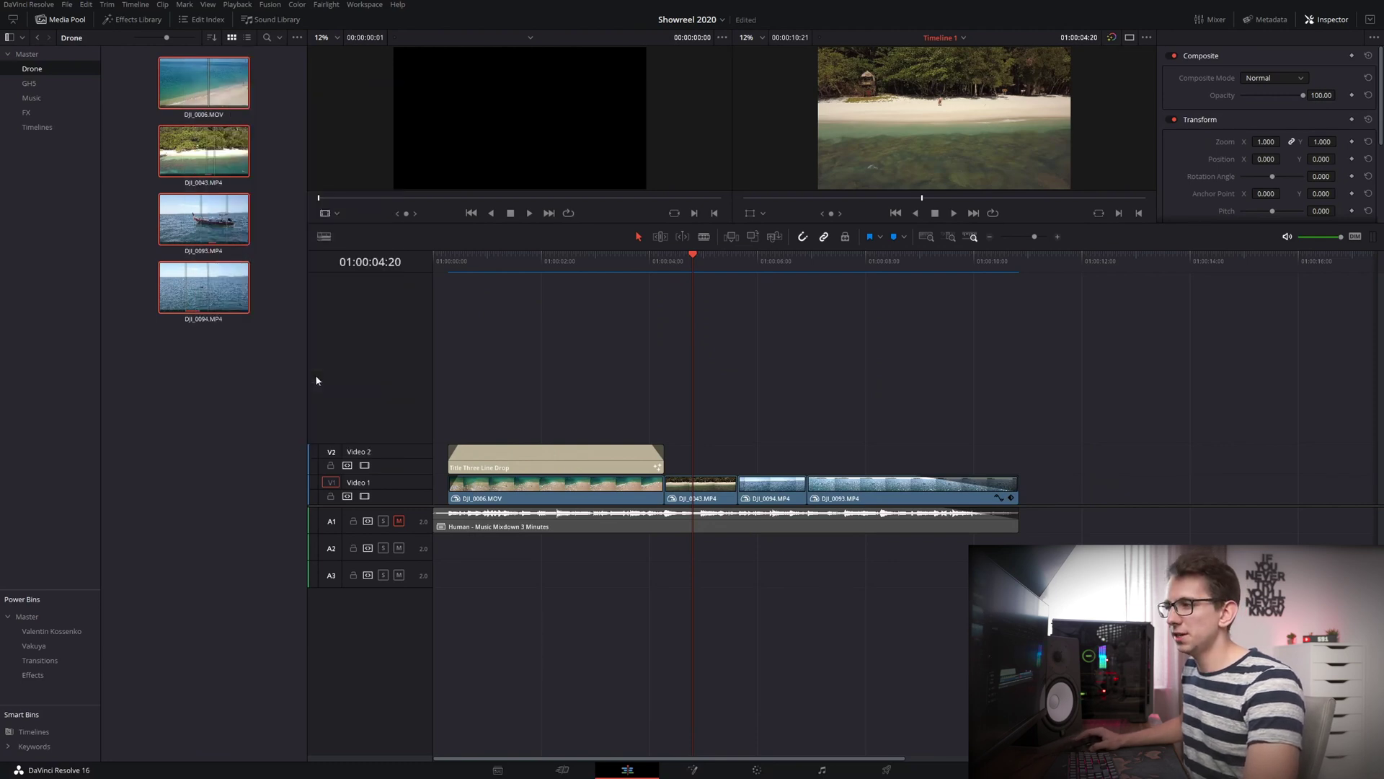
click(185, 354)
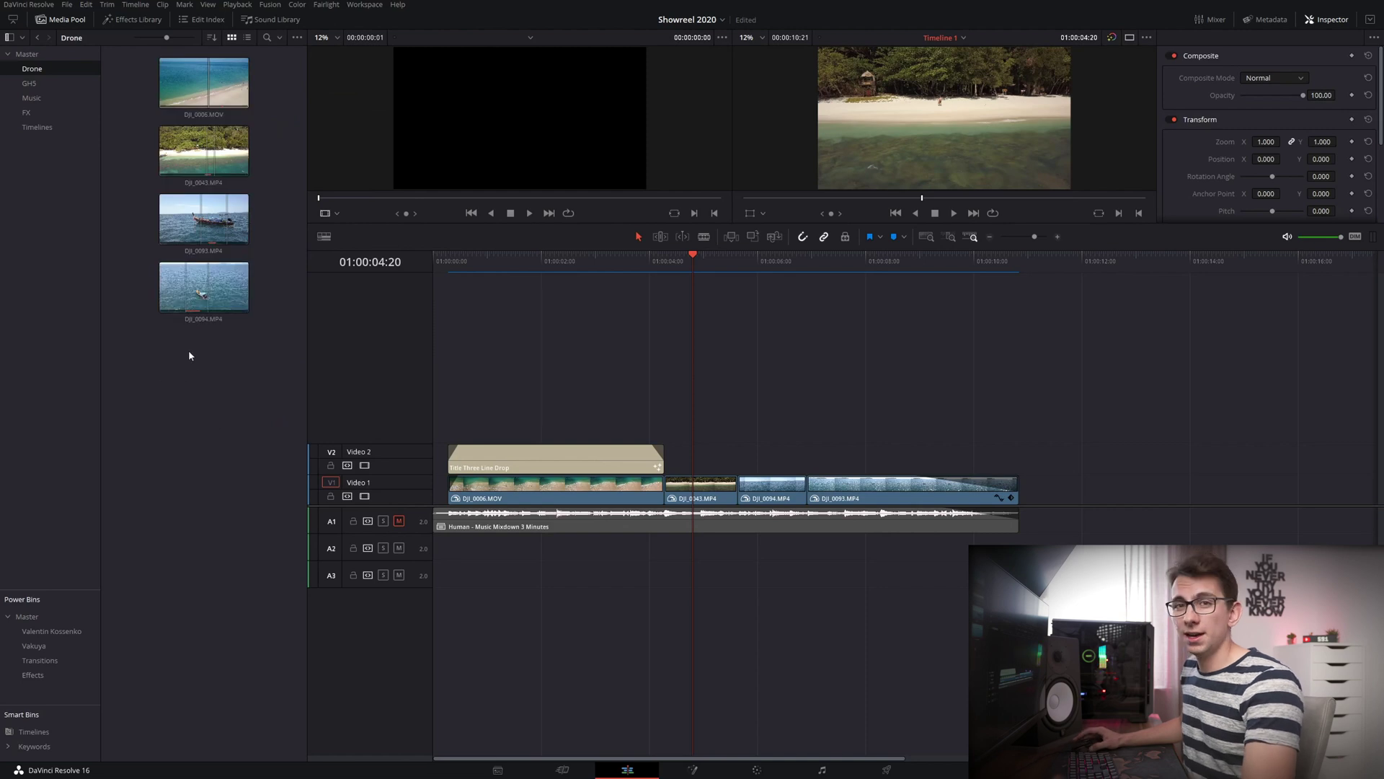